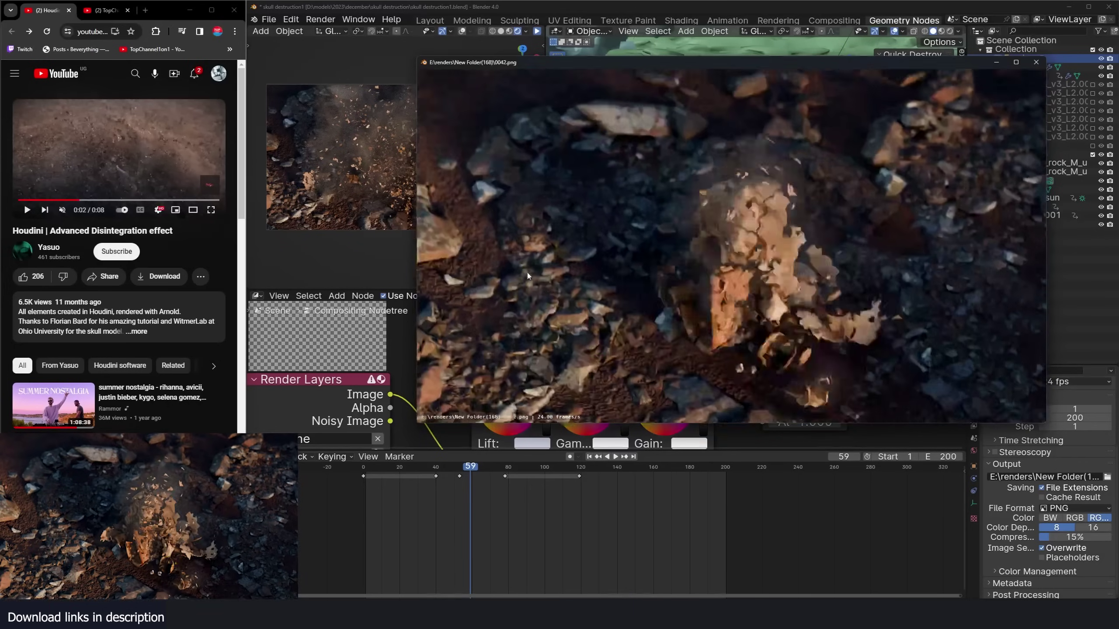
left_click_drag(528, 273, 444, 265)
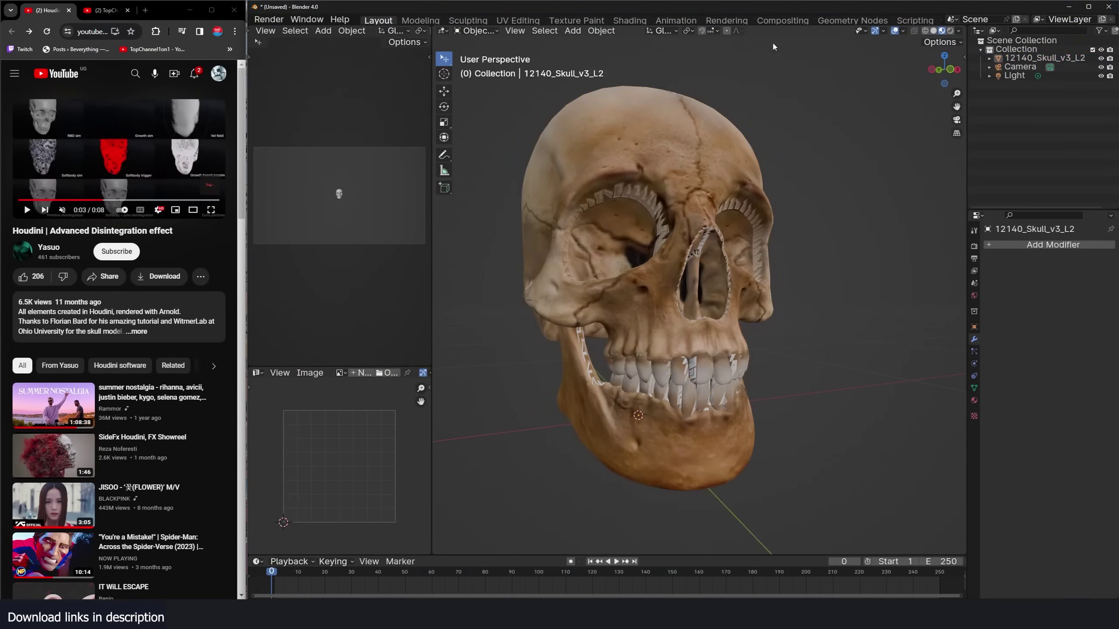
- Select the skull mesh and switch the viewport to solid shading
left_click(675, 249)
middle_click_drag(675, 249, 780, 212)
scroll(781, 212, "down", 4)
scroll(795, 202, "up", 3)
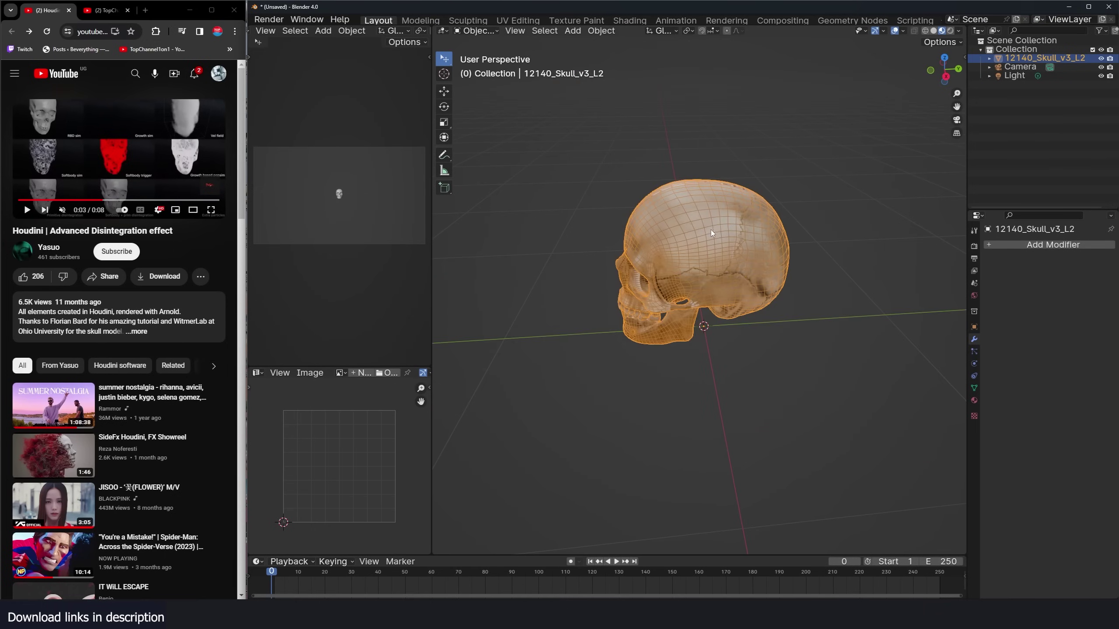
scroll(710, 229, "up", 3)
mouse_move(711, 239)
middle_mouse_down()
mouse_move(736, 218)
mouse_move(693, 215)
mouse_move(649, 191)
middle_mouse_up()
key("z")
left_click(751, 173)
middle_click_drag(750, 170, 752, 170)
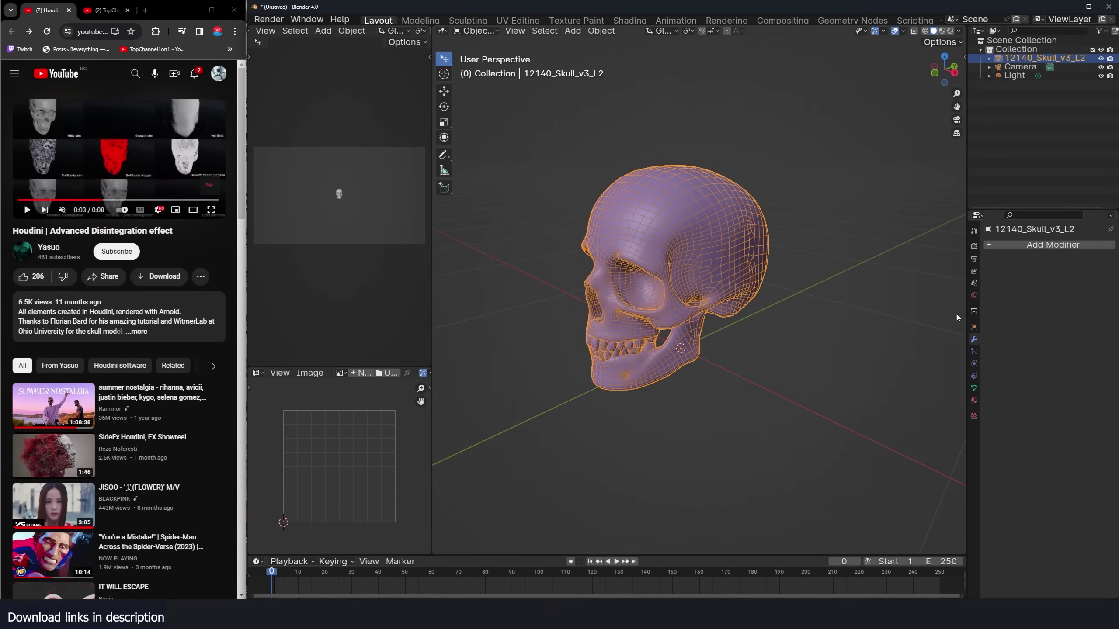
- Add a particle system to the skull and play the animation
scroll(1050, 278, "down", 1, "ctrl")
left_click(1111, 245)
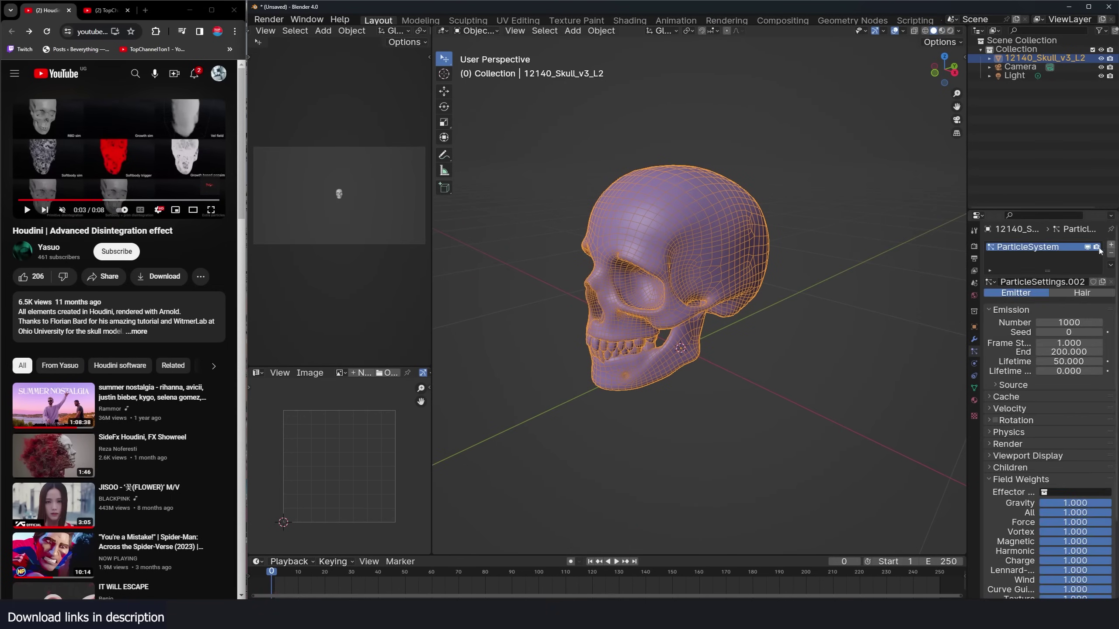
key("space")
- Add an Explode modifier to the skull after the particle system
left_click(974, 339)
left_click(1053, 244)
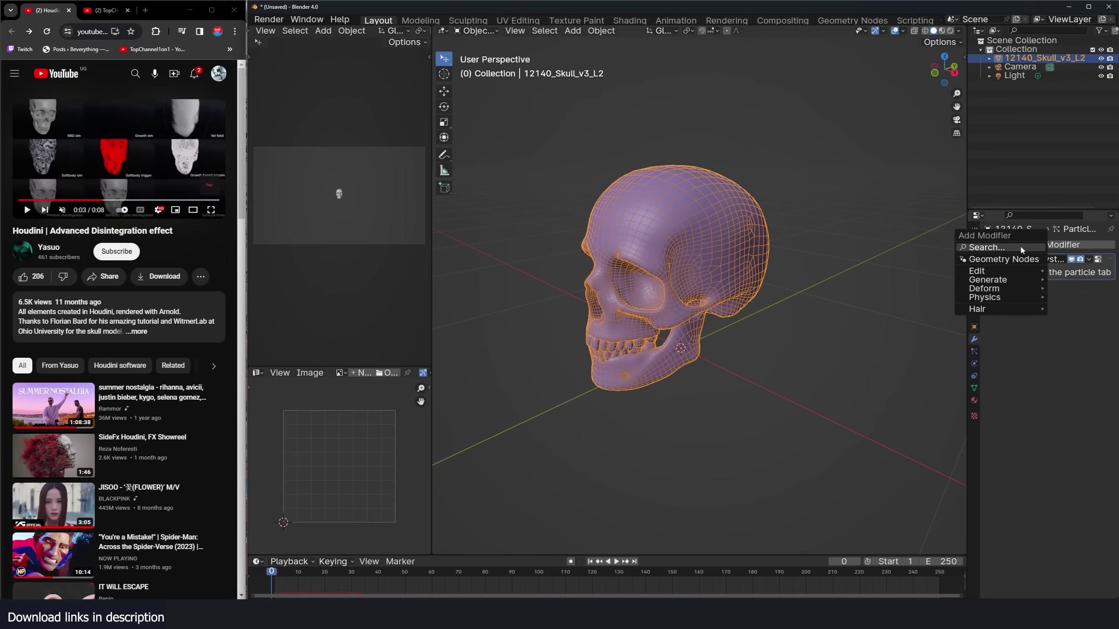
left_click(947, 303)
key("Escape")
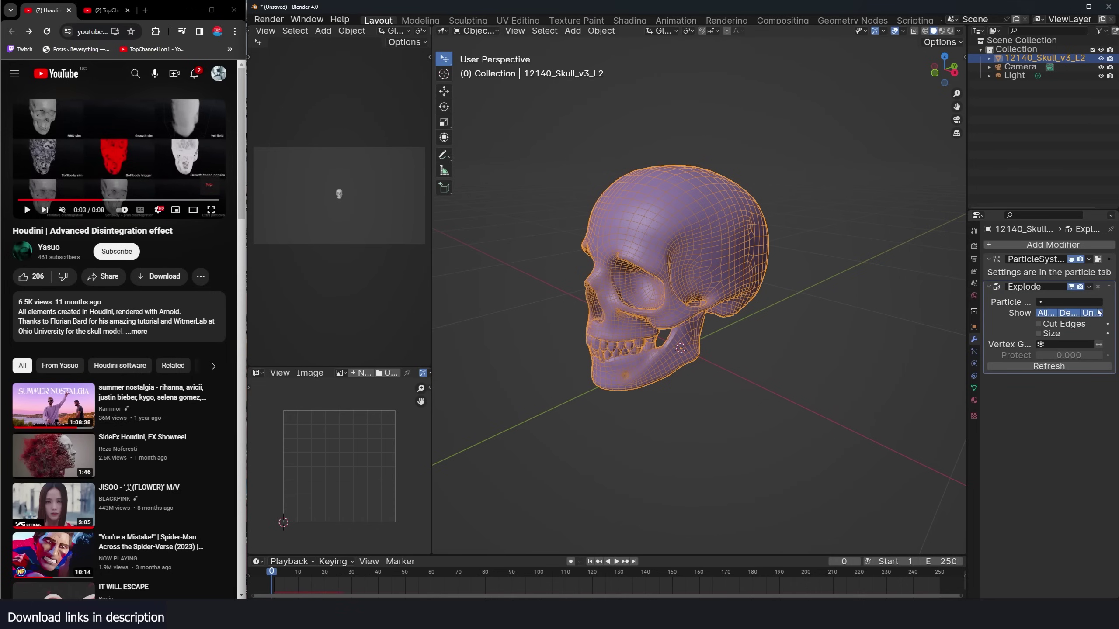
- Set the particle system to render as Object and play the animation
left_click(1098, 260)
left_click(1009, 444)
left_click(1068, 456)
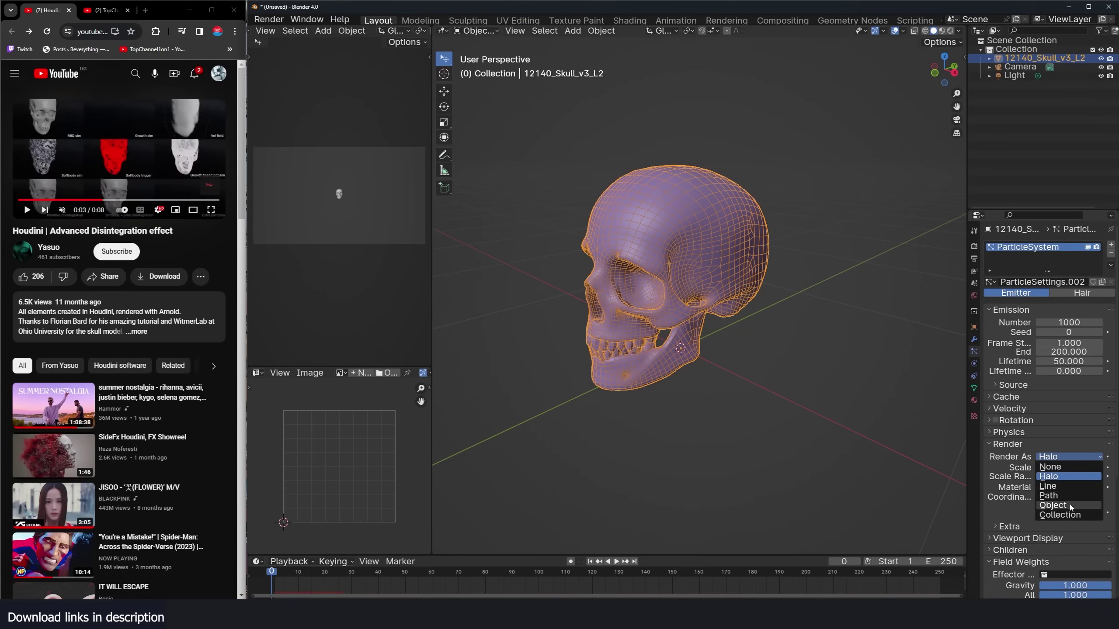
left_click(1070, 506)
key("space")
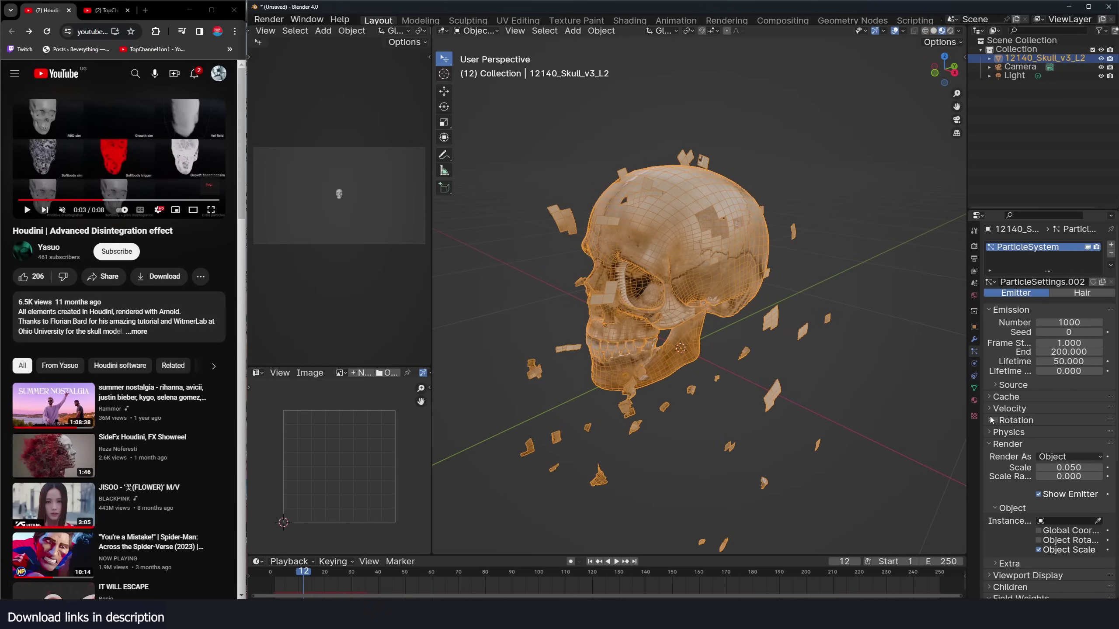
- Set the particles' normal velocity to 0 m/s and enable Size and Cut Edges on the Explode modifier
left_click(1025, 413)
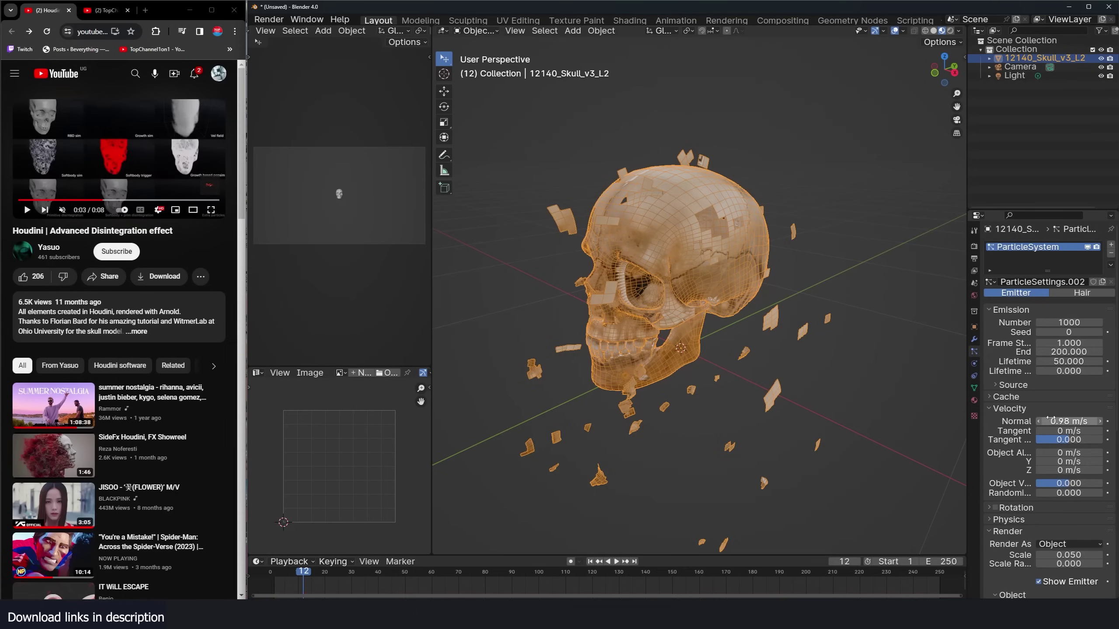
scroll(1071, 479, "down", 12)
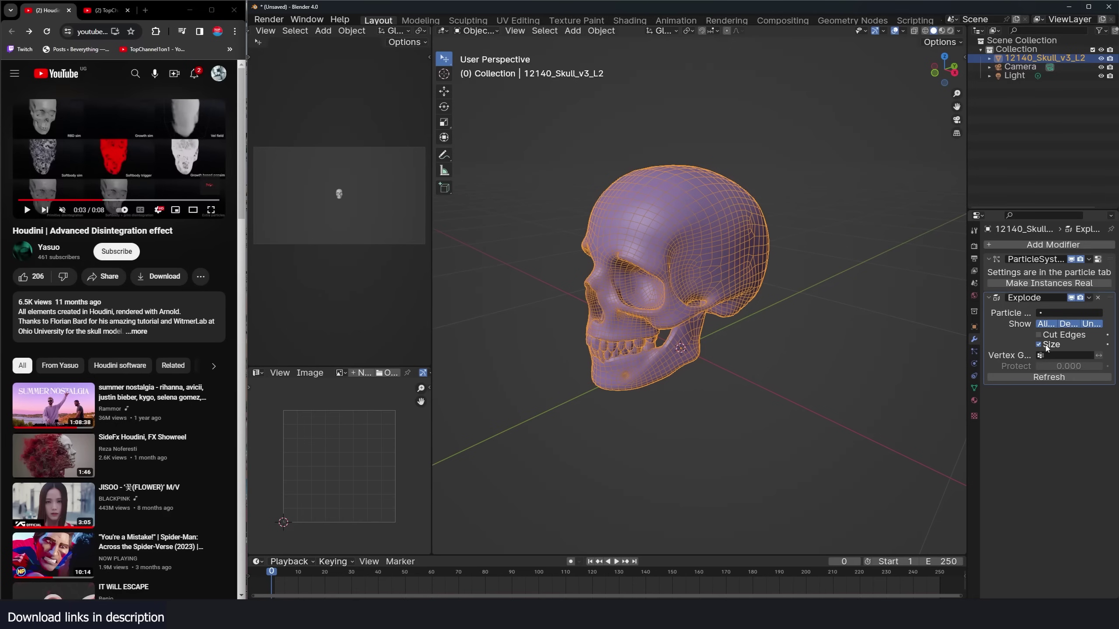
left_click(1053, 335)
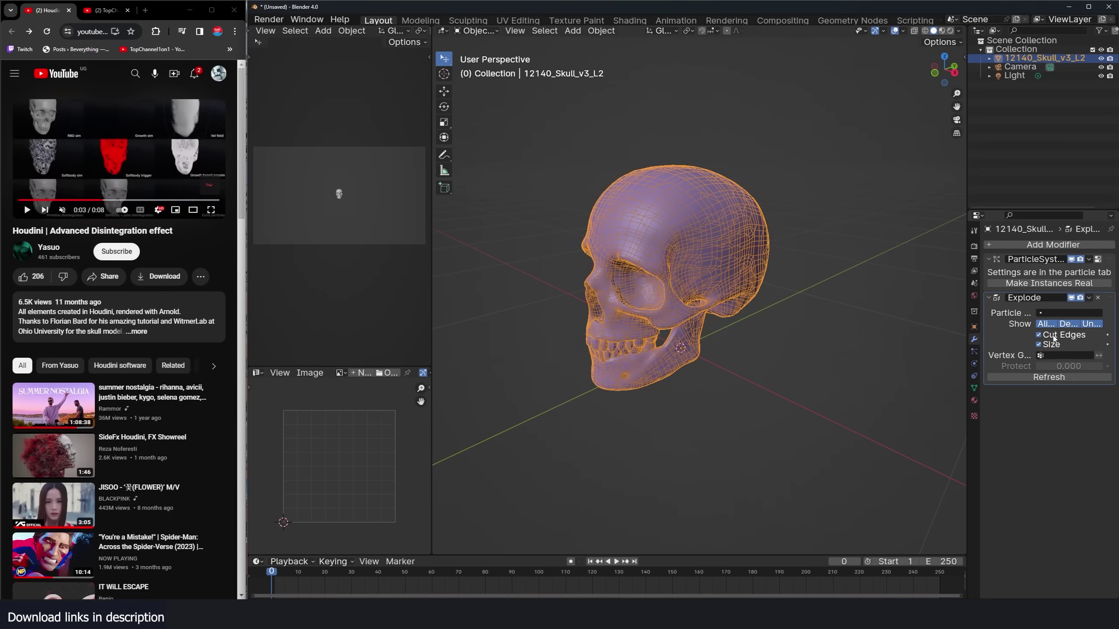
scroll(684, 255, "up", 5)
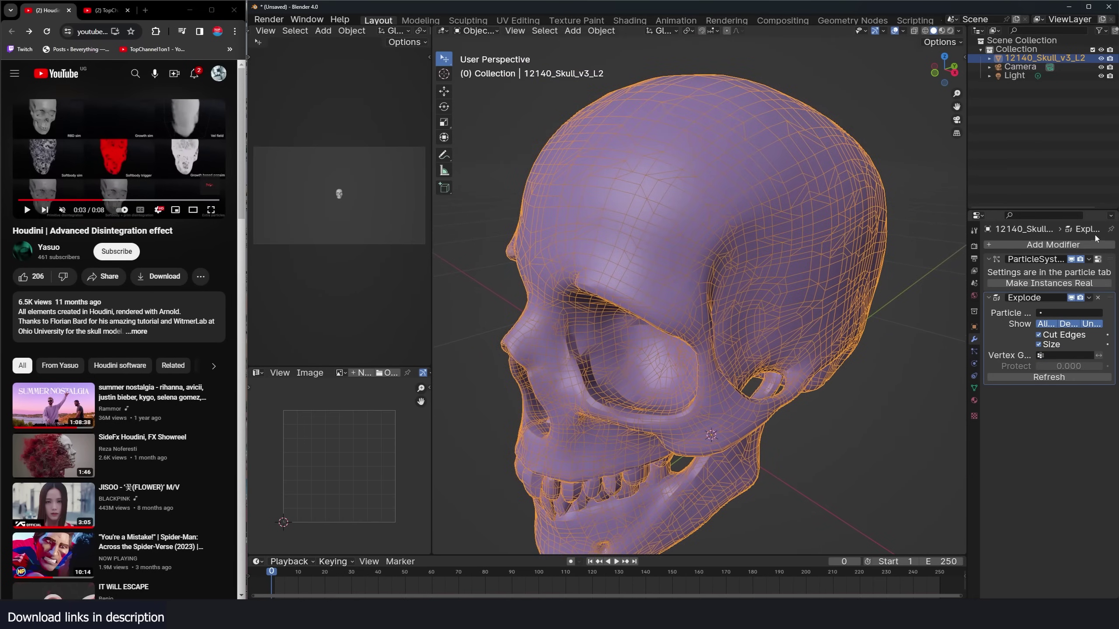
- Set the particle emission's end frame to 1 and increase the particle render scale
key("space")
left_click(1099, 259)
scroll(1079, 308, "down", 3)
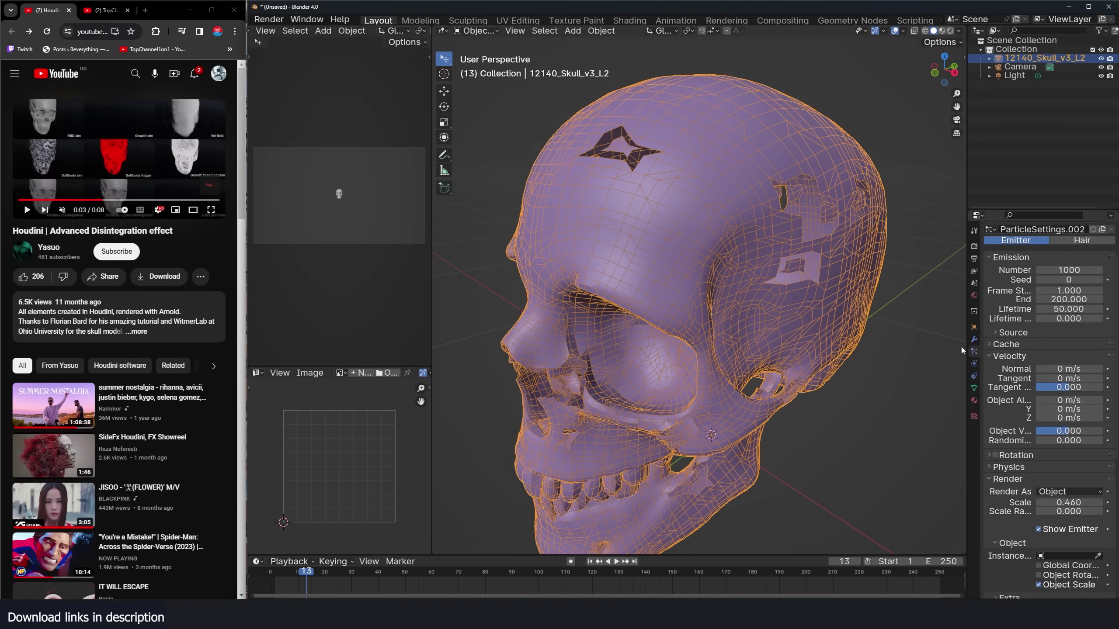
left_click_drag(1065, 300, 1022, 334)
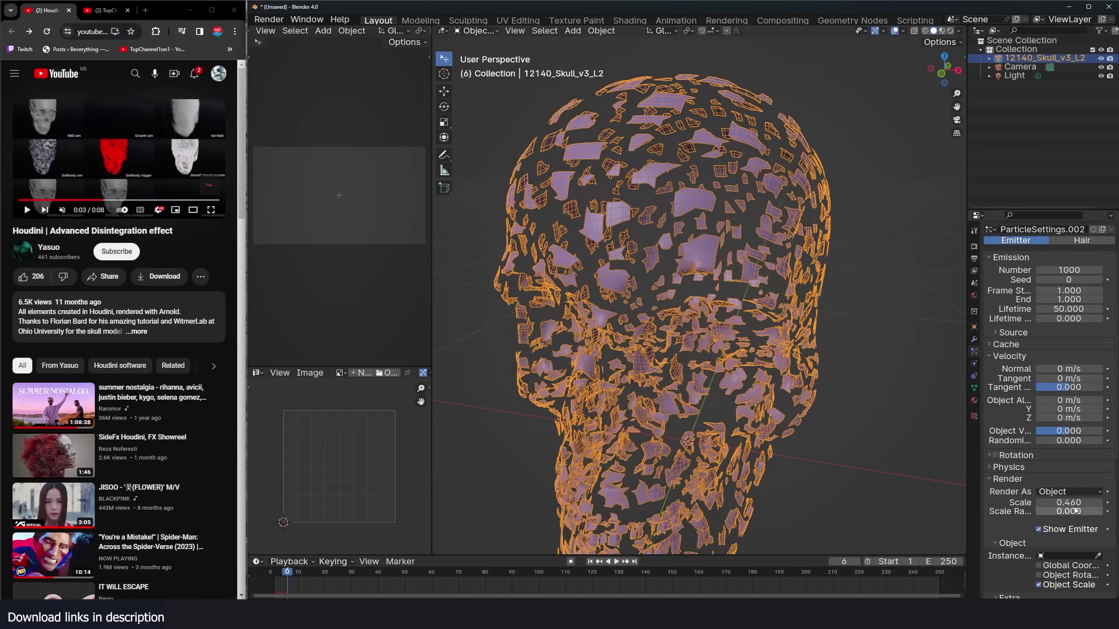
mouse_move(1068, 502)
left_mouse_down()
mouse_move(1093, 502)
mouse_move(1038, 502)
mouse_move(1084, 503)
left_mouse_up()
- Set the particle render scale to 1
left_click(975, 339)
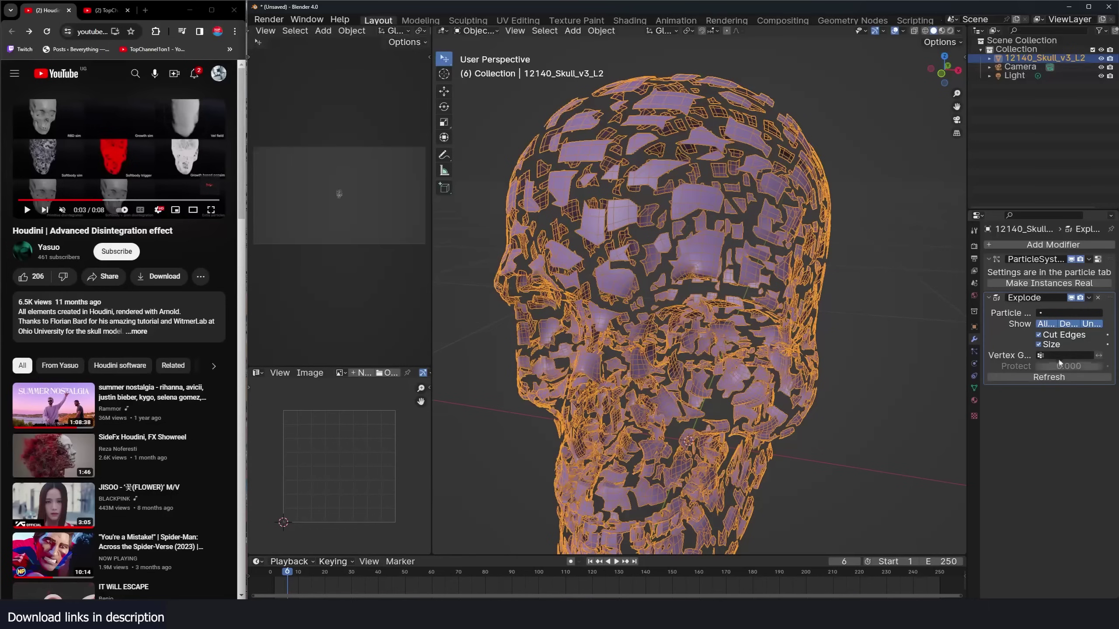
left_click(1097, 259)
middle_click_drag(786, 242, 721, 243)
type("1")
key("Return")
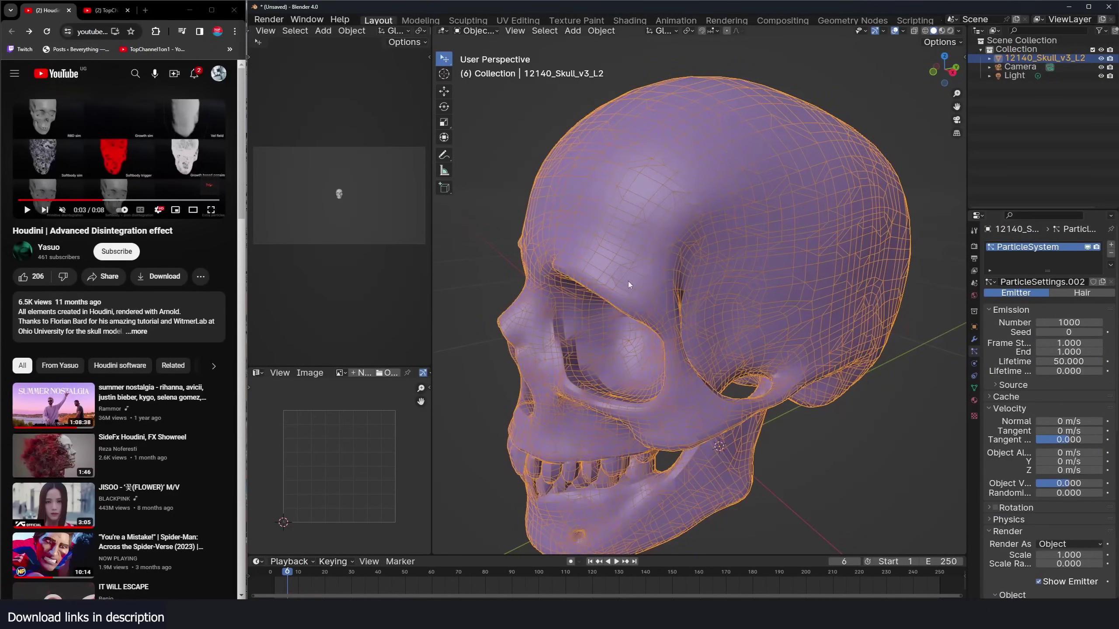
- Undo the last particle scale change and deselect the skull
middle_click_drag(676, 278, 724, 293)
key("q")
left_click(696, 287)
key("ctrl+z")
scroll(701, 287, "down", 2)
key("alt+a")
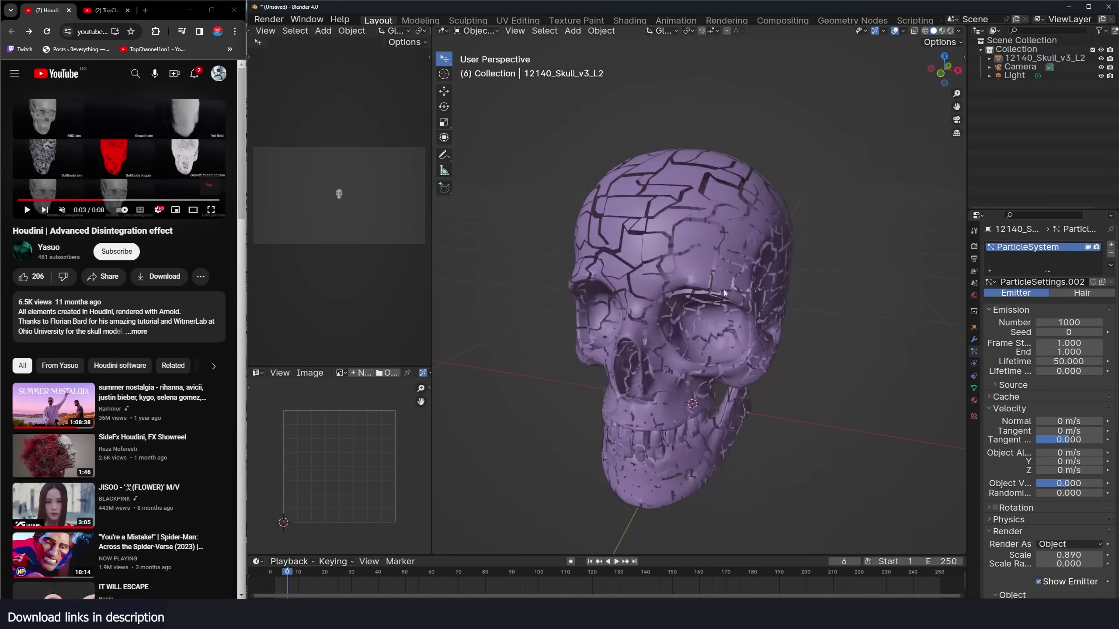
- Add a Decimate modifier to the skull and move it to the top of the modifier stack
left_click(973, 340)
left_click(1086, 246)
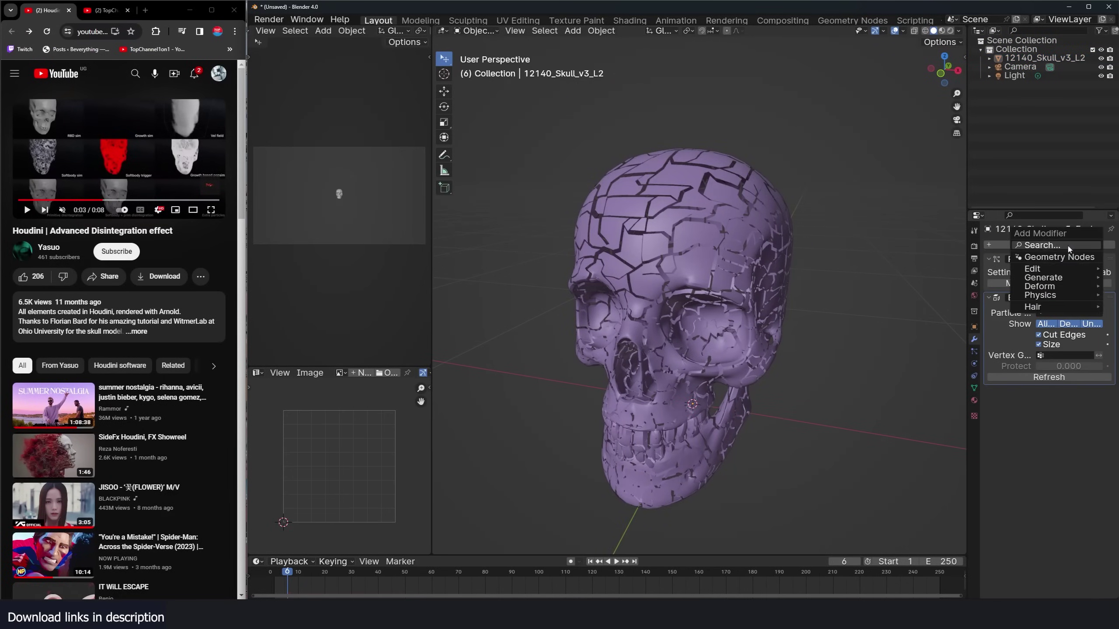
mouse_move(1049, 278)
left_click(969, 329)
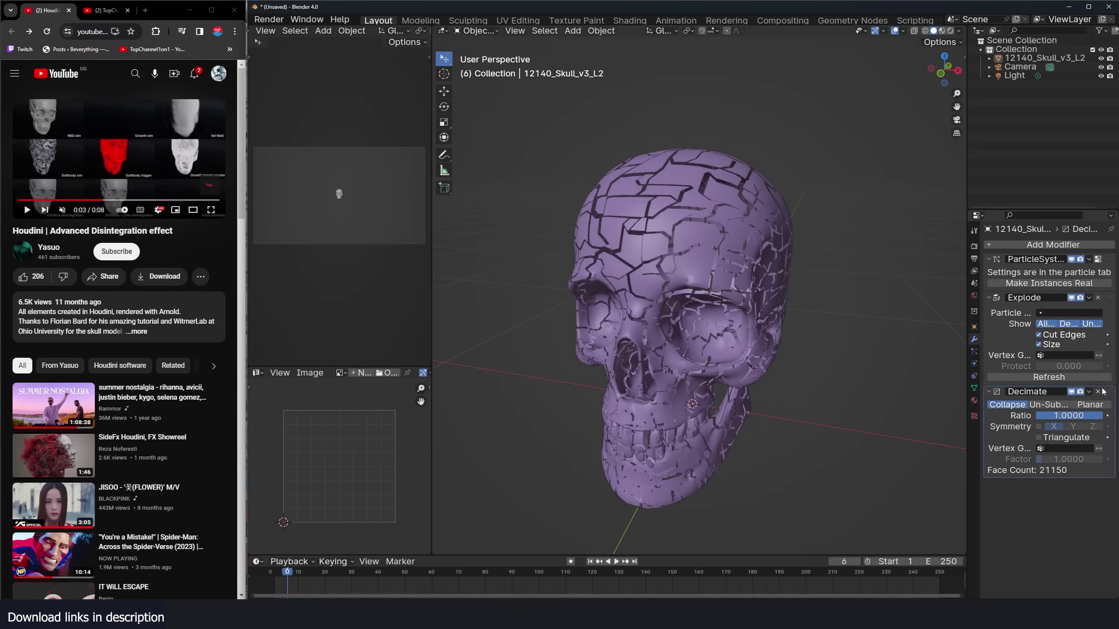
left_click_drag(1103, 391, 1112, 310)
- Enable Use Modifier Stack in the particle emission's source settings
left_click(1098, 352)
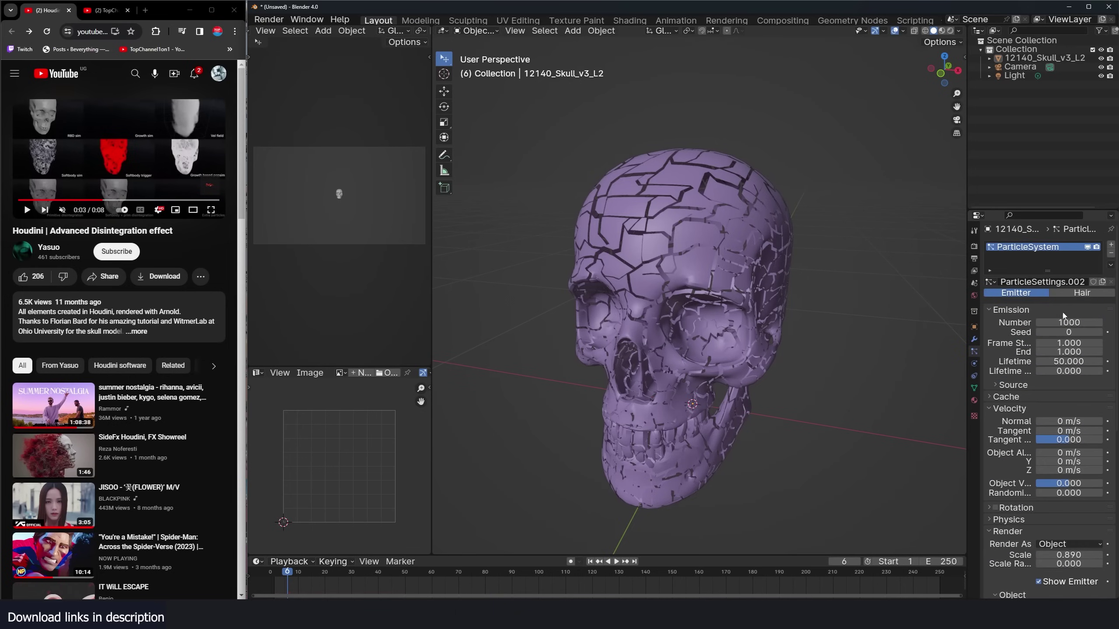
left_click(1008, 384)
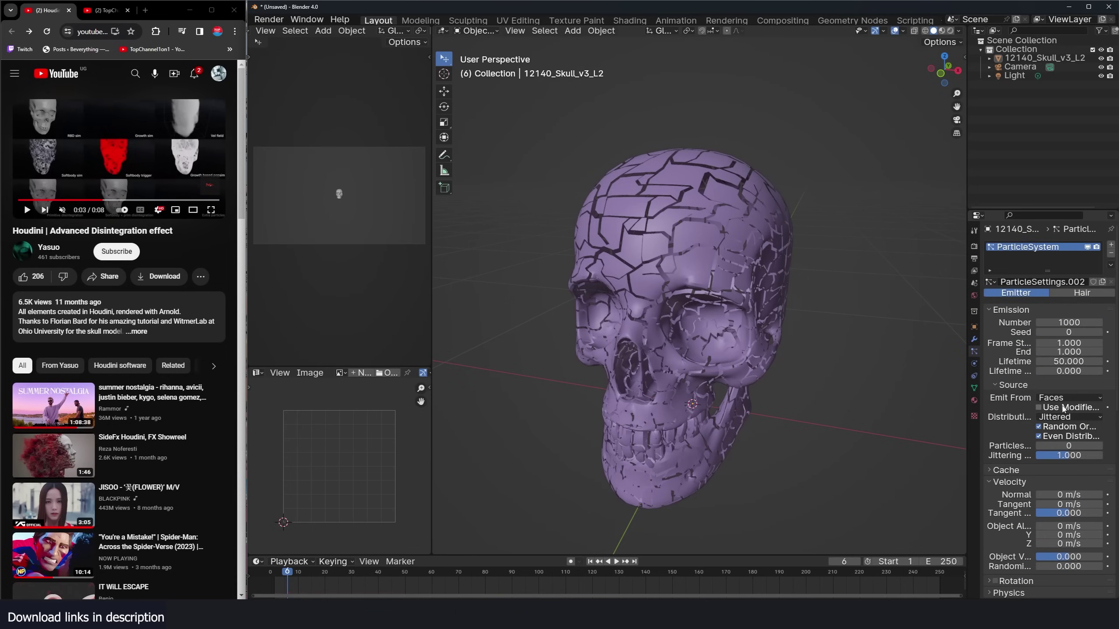
left_click(1062, 409)
- Set the Decimate ratio to about 0.28 and the number of emitted particles to 100
left_click(973, 339)
left_click_drag(1066, 283, 1015, 284)
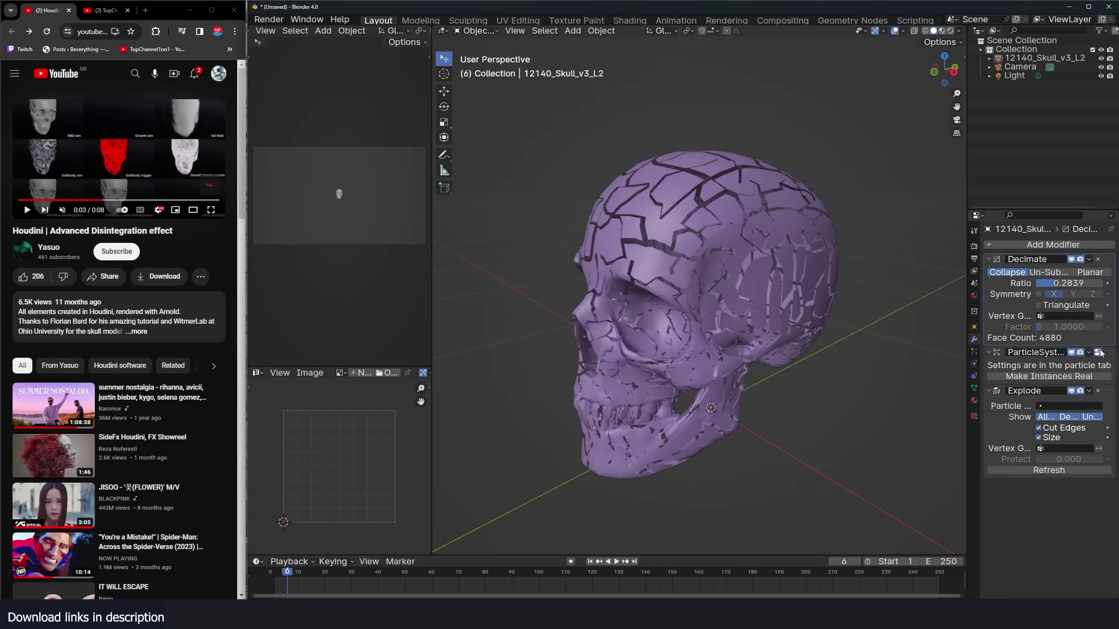
left_click(1099, 352)
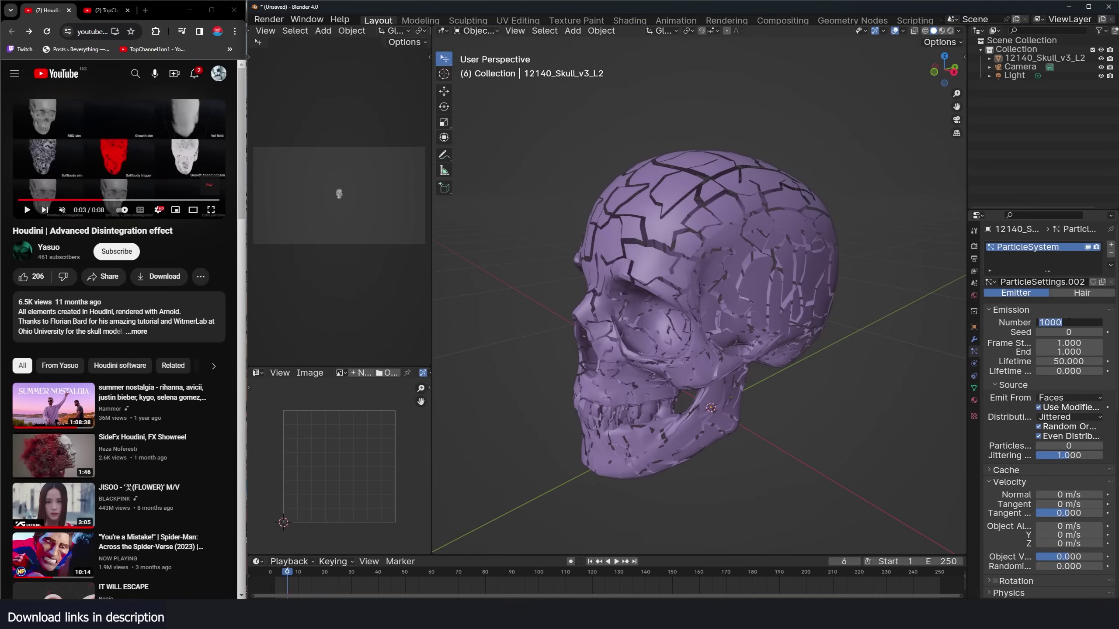
key("Return")
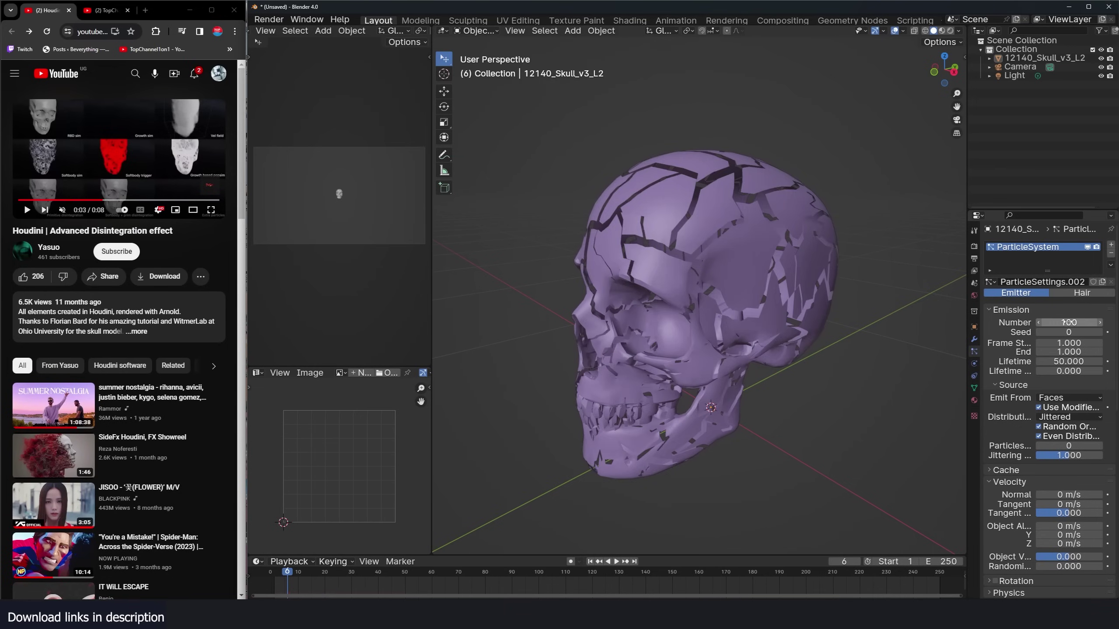
- Add a Solidify modifier to the skull and set its thickness to 0.008 m
middle_click_drag(694, 317, 771, 324)
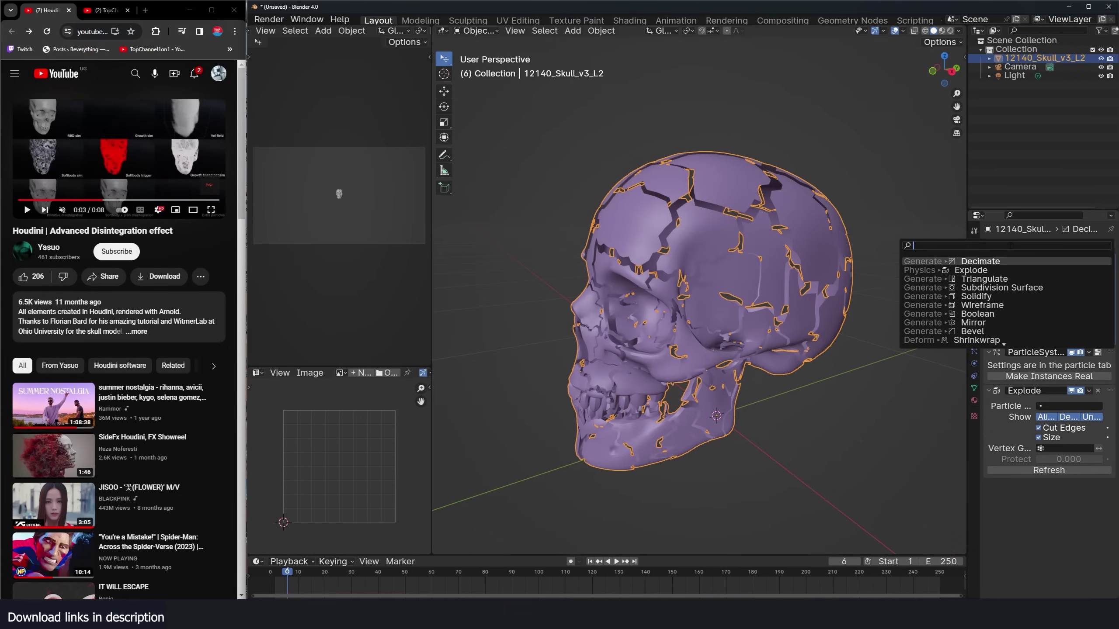
type("so")
key("Return")
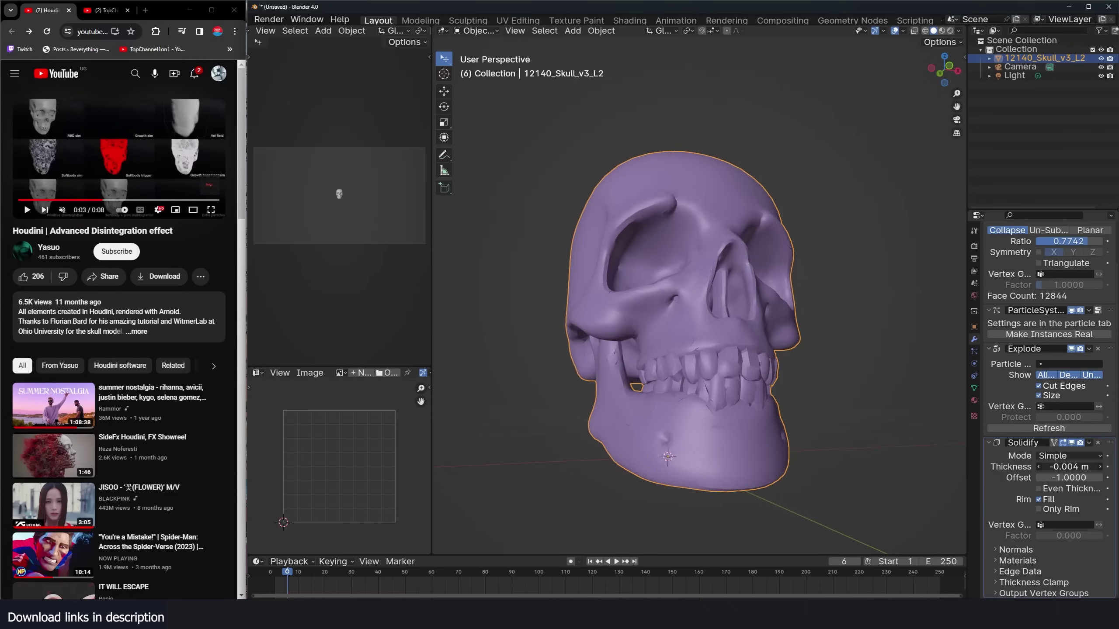
left_click_drag(1068, 467, 1079, 466)
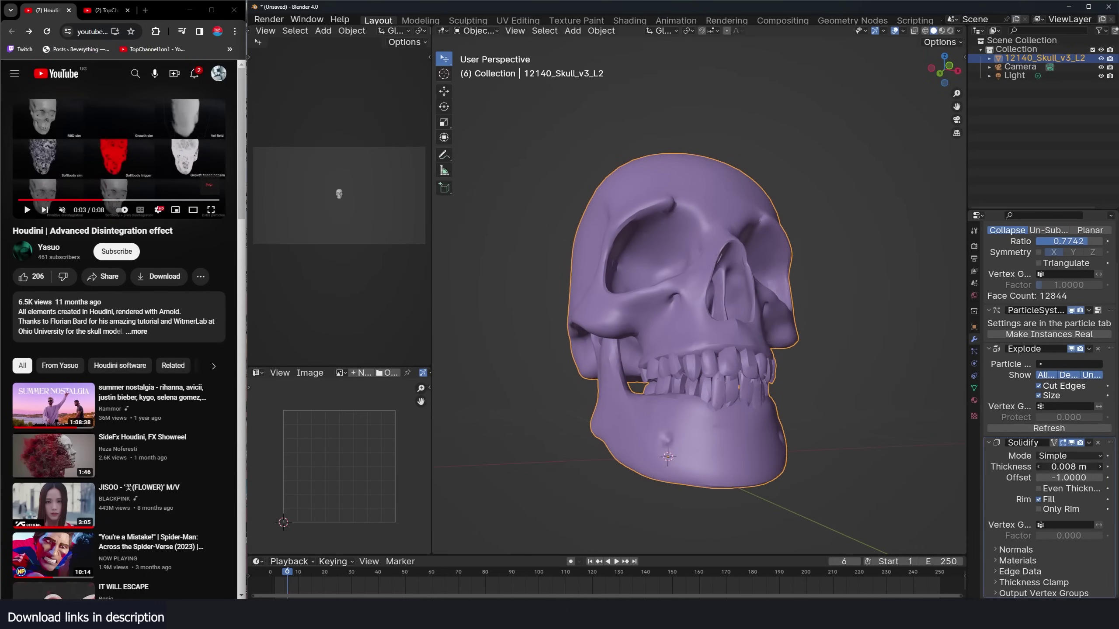
middle_click_drag(727, 441, 883, 311)
scroll(1031, 370, "up", 3)
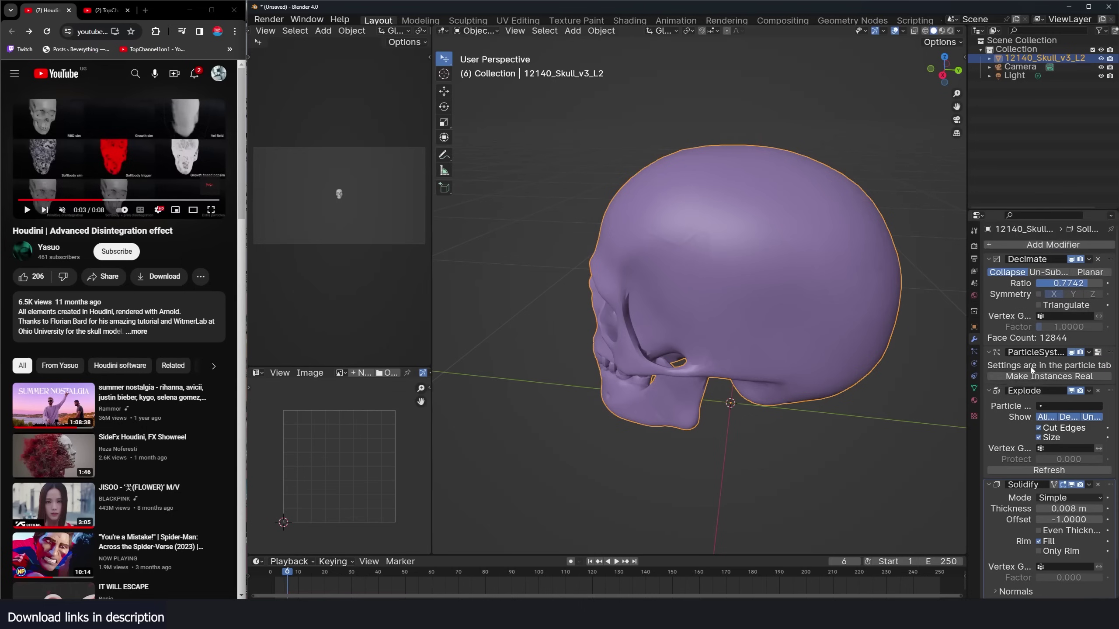
- Convert the skull's visual geometry to a mesh so that all modifiers are applied
left_click(989, 260)
left_click(988, 271)
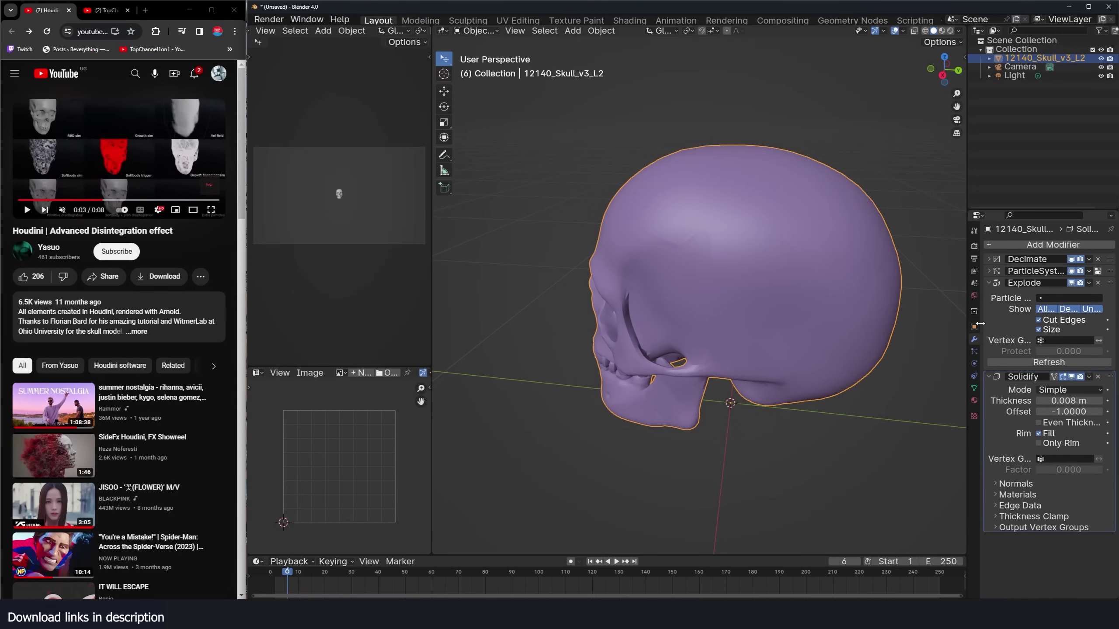
key("ctrl+a")
left_click(667, 282)
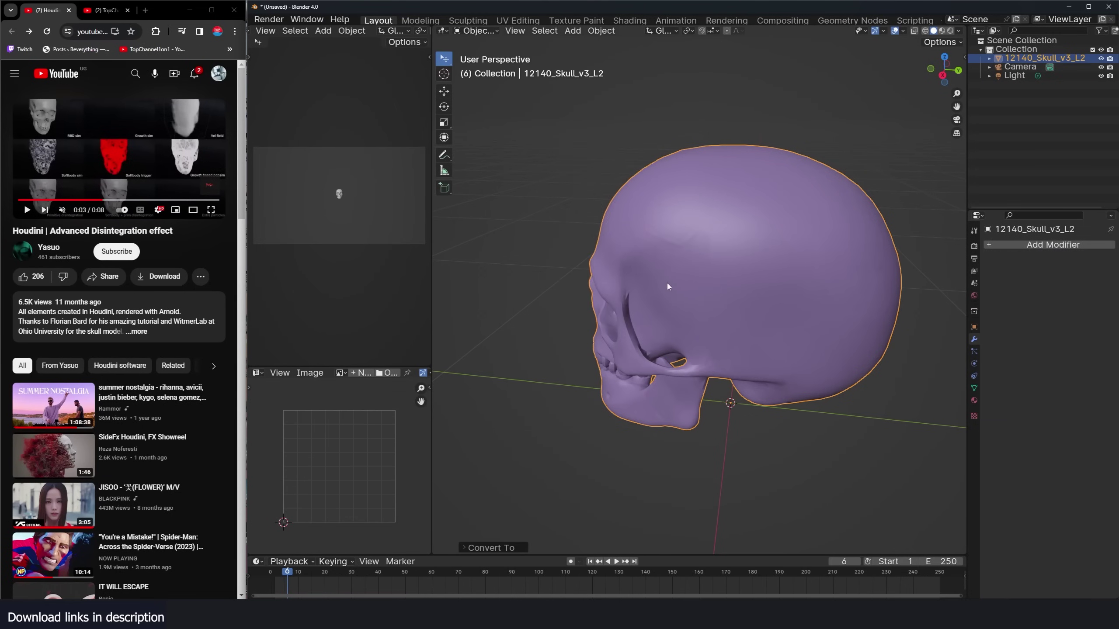
- Separate the skull mesh into individual objects by loose parts
middle_click_drag(667, 283, 758, 257)
key("Tab")
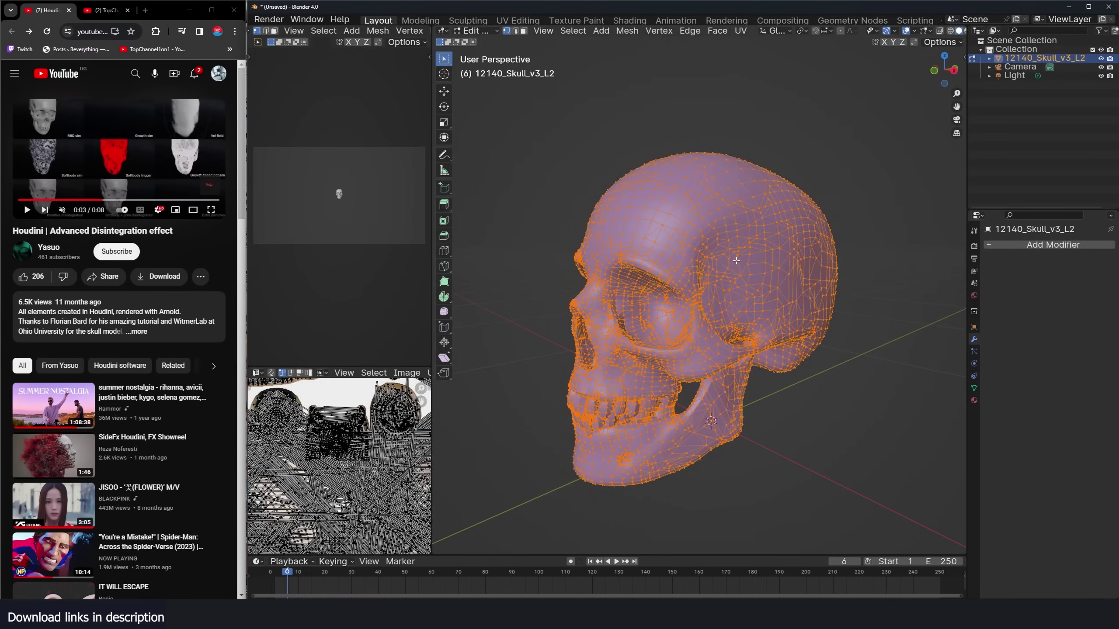
key("p")
left_click(718, 282)
key("Tab")
middle_click_drag(718, 283, 749, 273)
scroll(708, 269, "down", 3)
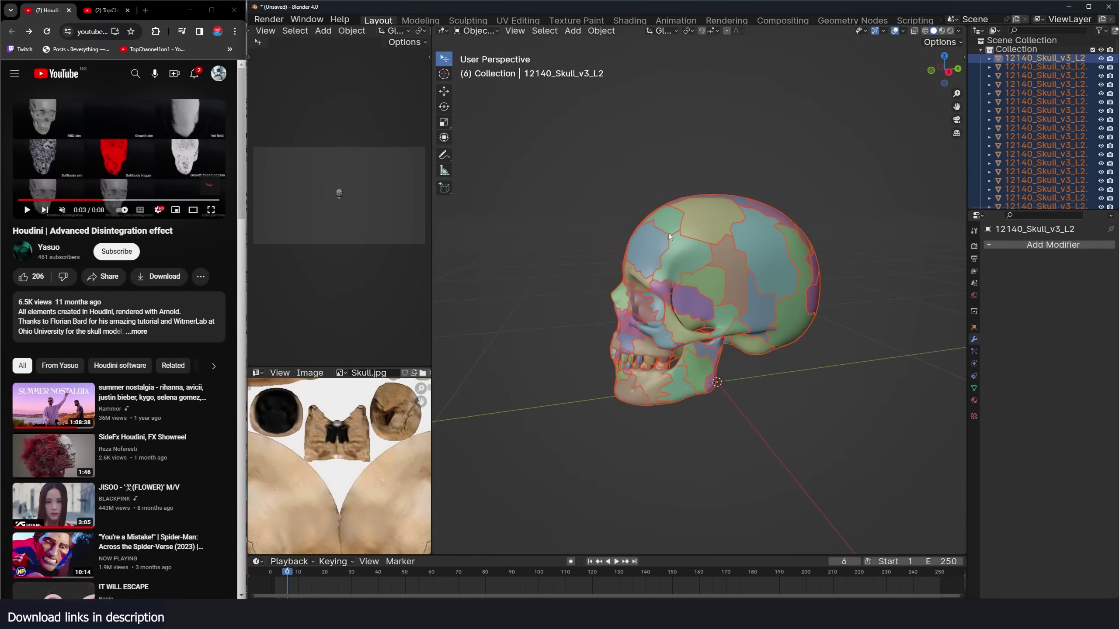
- Set the origin of all skull pieces to their geometry
middle_click_drag(665, 311, 664, 299)
left_click(664, 299, "shift")
right_click(694, 251)
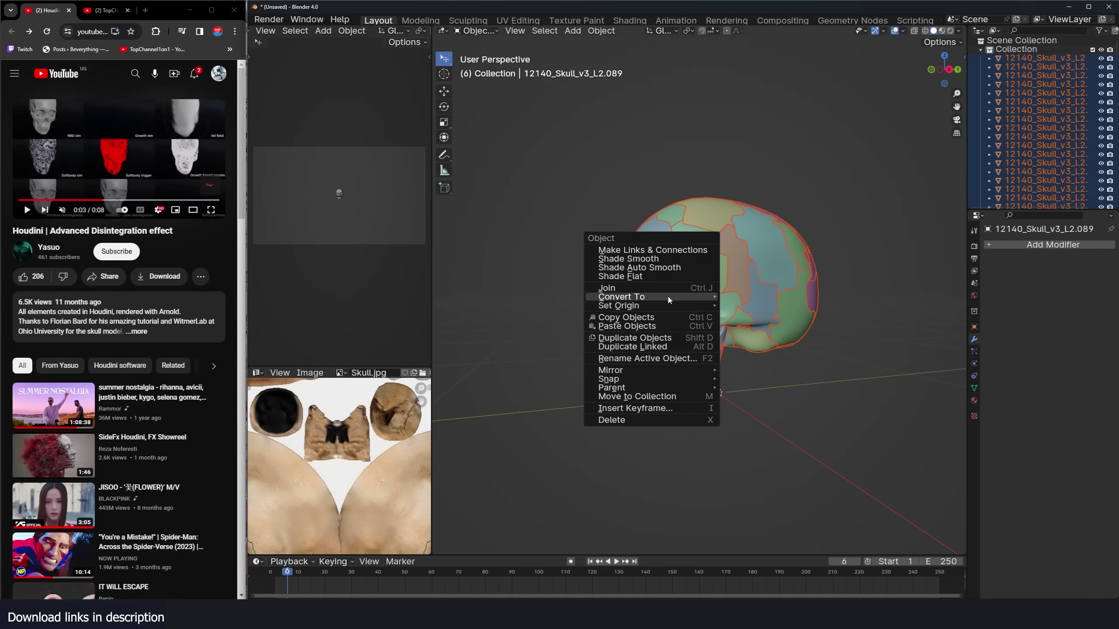
mouse_move(687, 305)
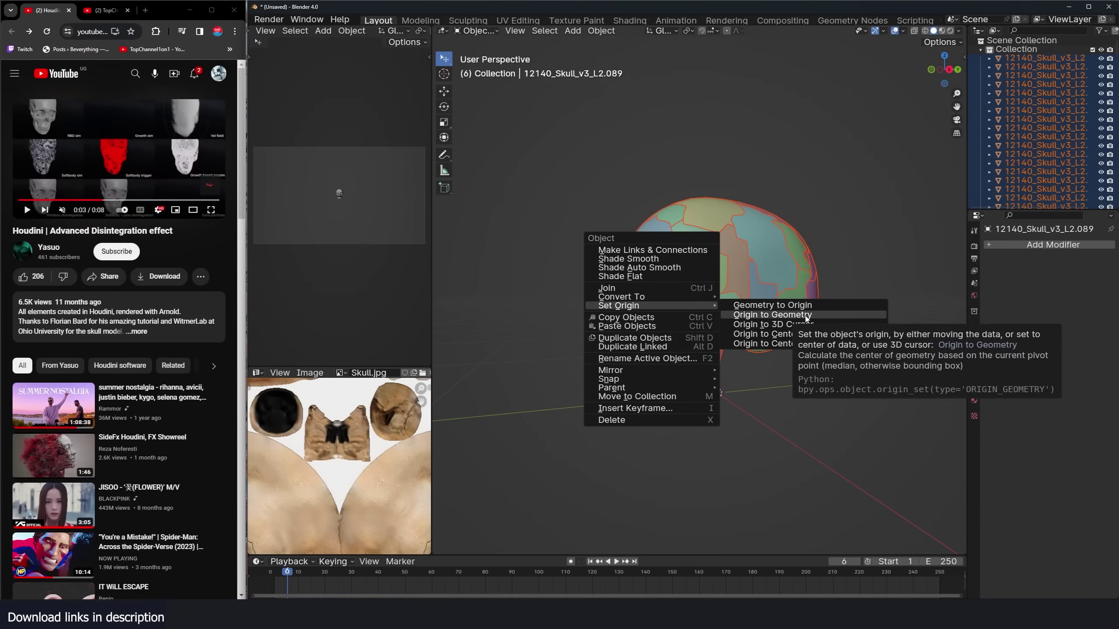
left_click(806, 318)
- Test-rotate a single forehead piece freely around its own origin and cancel the rotation
middle_click_drag(793, 309, 709, 254)
left_click(709, 256)
key("r")
key("r")
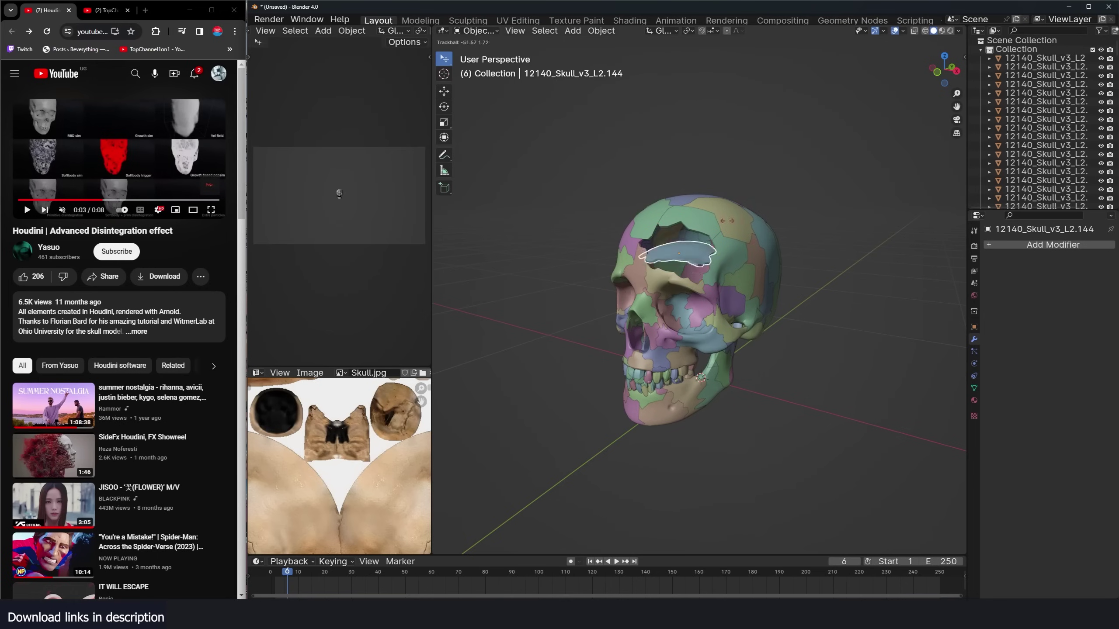
key("Escape")
- Select all skull pieces and add them to the simulation as active rigid bodies
key("a")
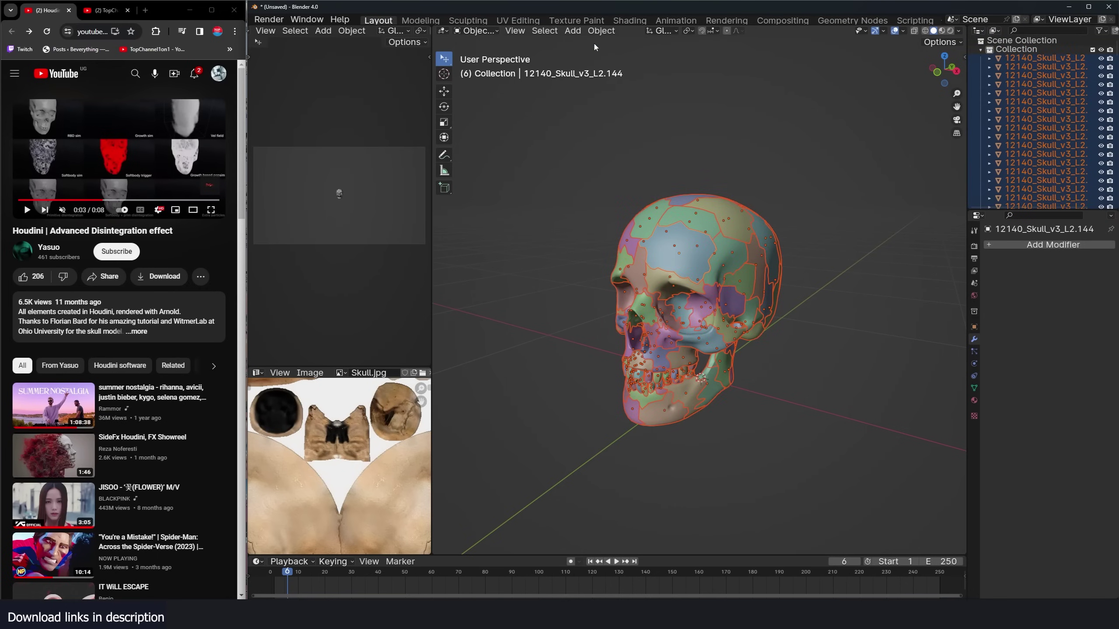
left_click(601, 31)
mouse_move(645, 260)
left_click(770, 266)
- Play the rigid body simulation of the loose pieces several times, returning to frame 0
key("space")
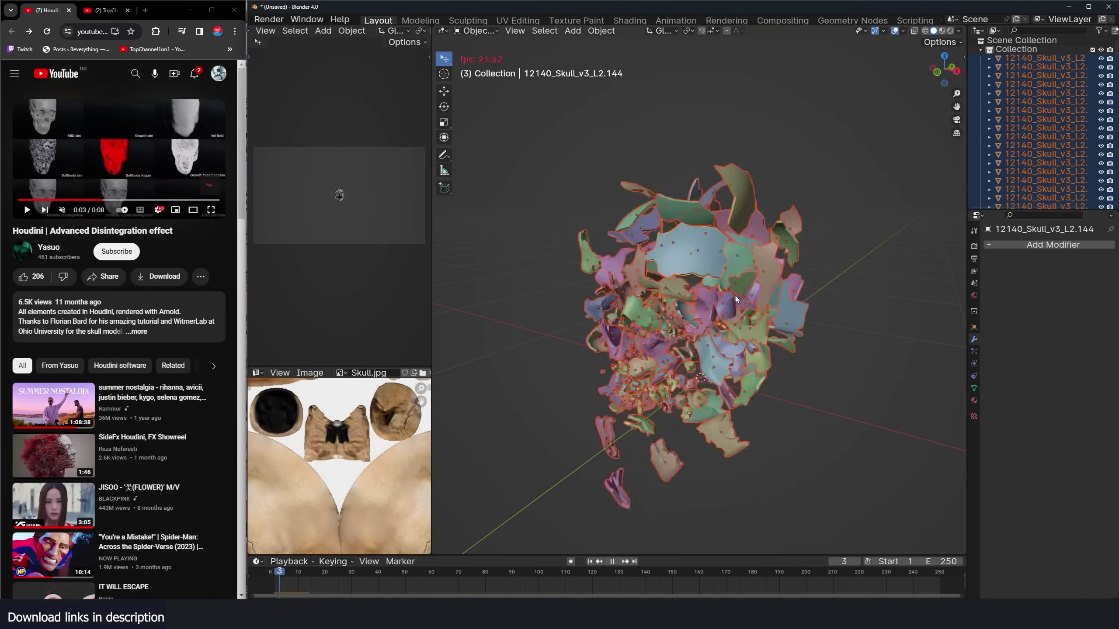
key("Escape")
key("space")
key("Escape")
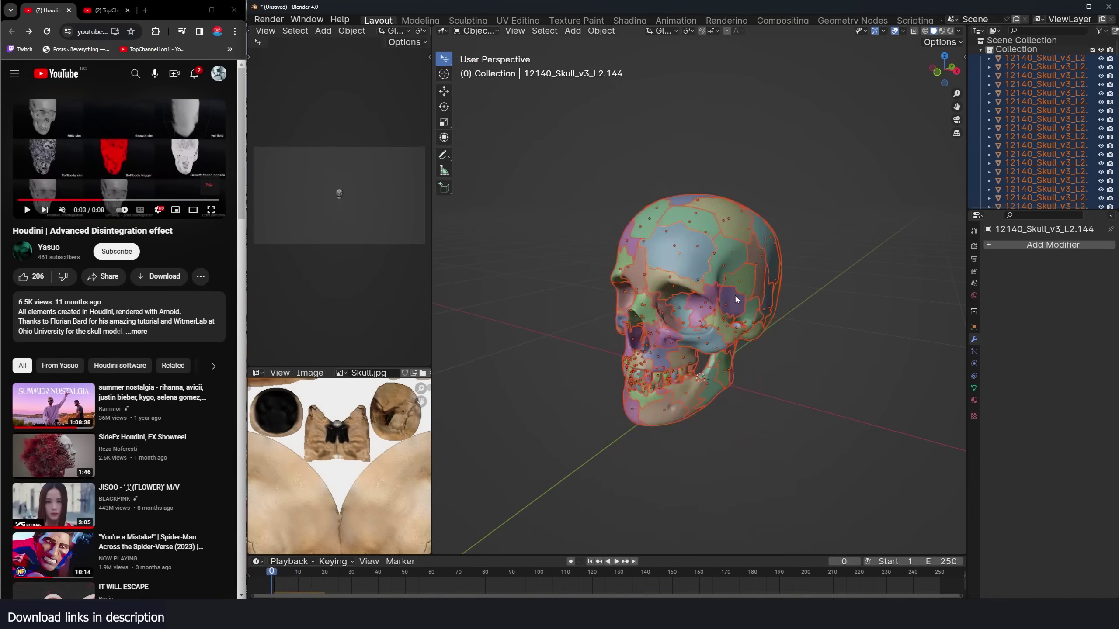
key("space")
key("Escape")
- Connect all the selected skull pieces with rigid body constraints
left_click(602, 32)
mouse_move(644, 264)
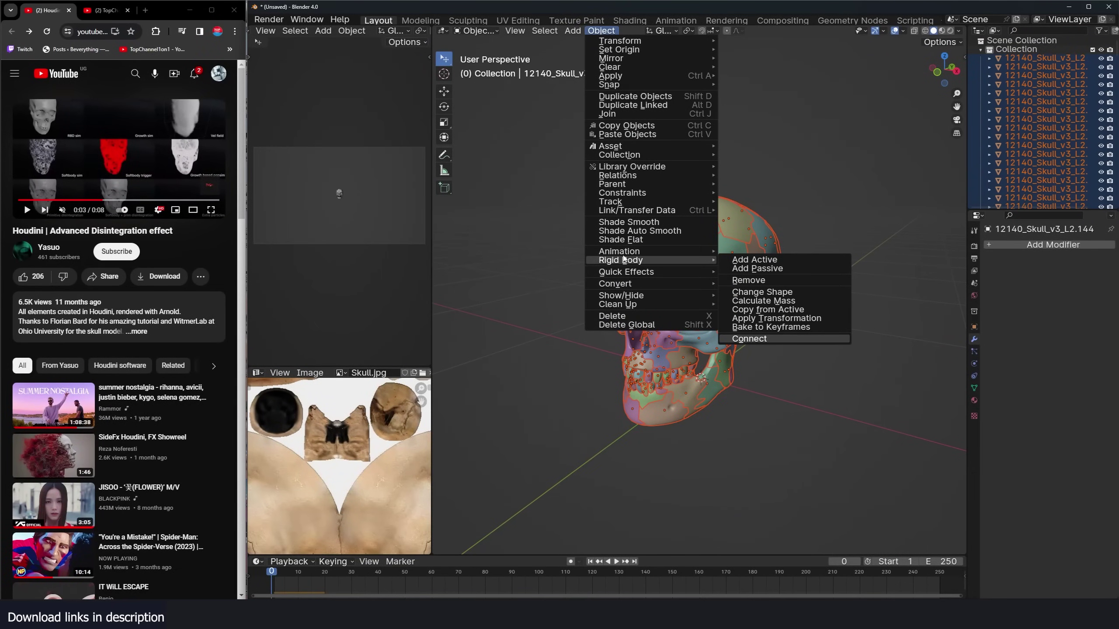
key("Return")
- Add a plane mesh under the skull and scale it up into a large floor
scroll(622, 255, "down", 3)
middle_click_drag(623, 255, 698, 324)
scroll(697, 326, "down", 1)
left_click(555, 250)
key("shift+a")
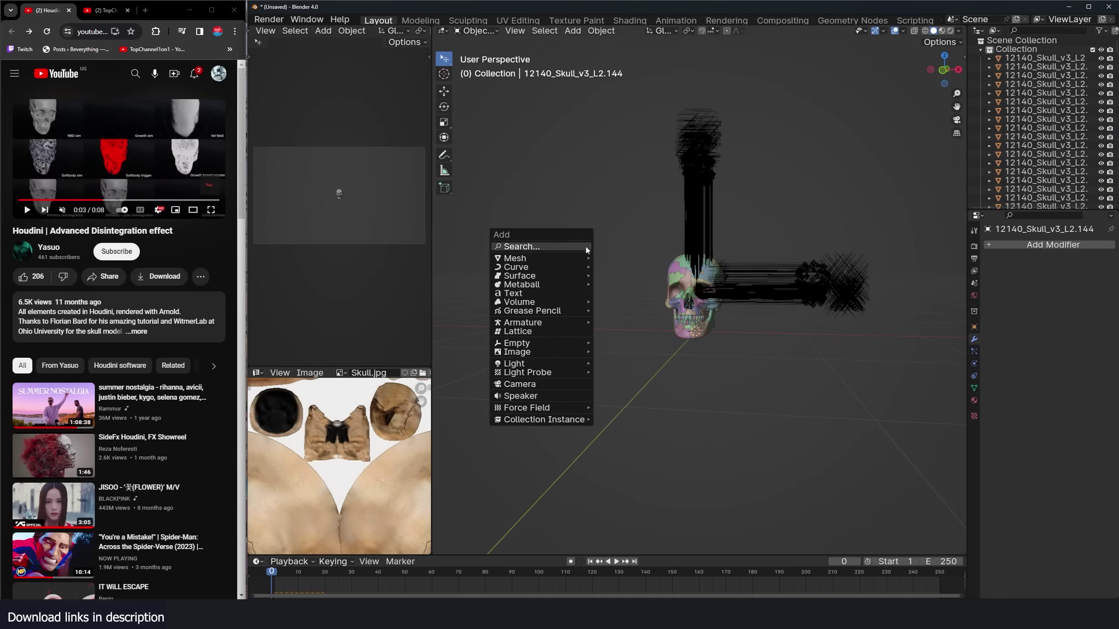
left_click(618, 258)
key("s")
left_click(627, 113)
- Make the floor plane a passive rigid body
left_click(610, 30)
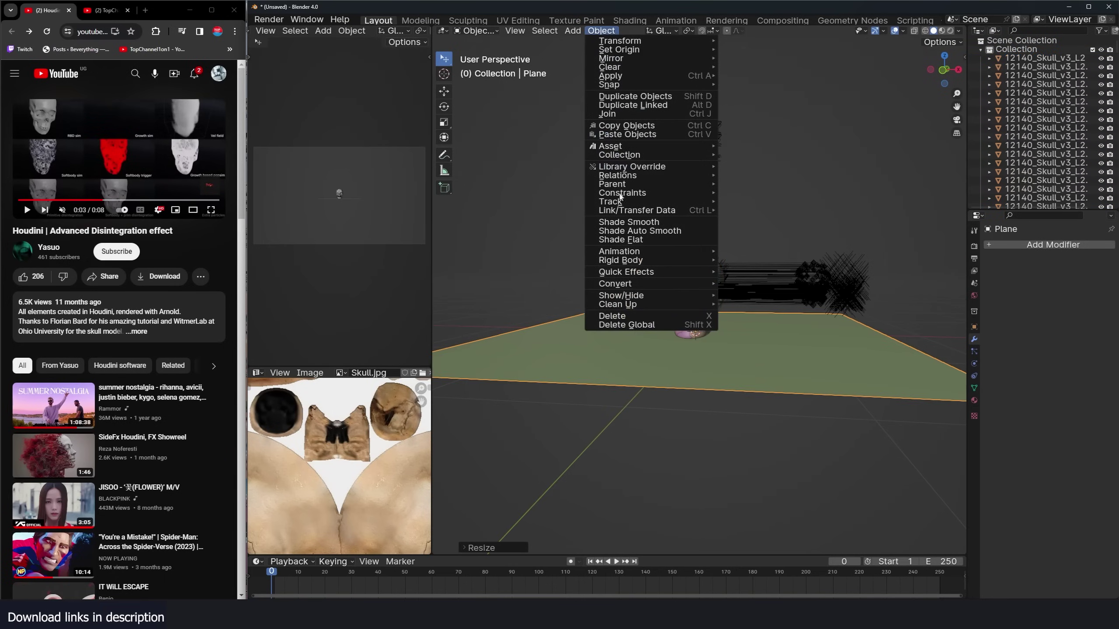
mouse_move(657, 263)
left_click(768, 269)
- Play the simulation of the fully connected skull on the floor, examine the collapse and return to frame 0
scroll(705, 284, "down", 3)
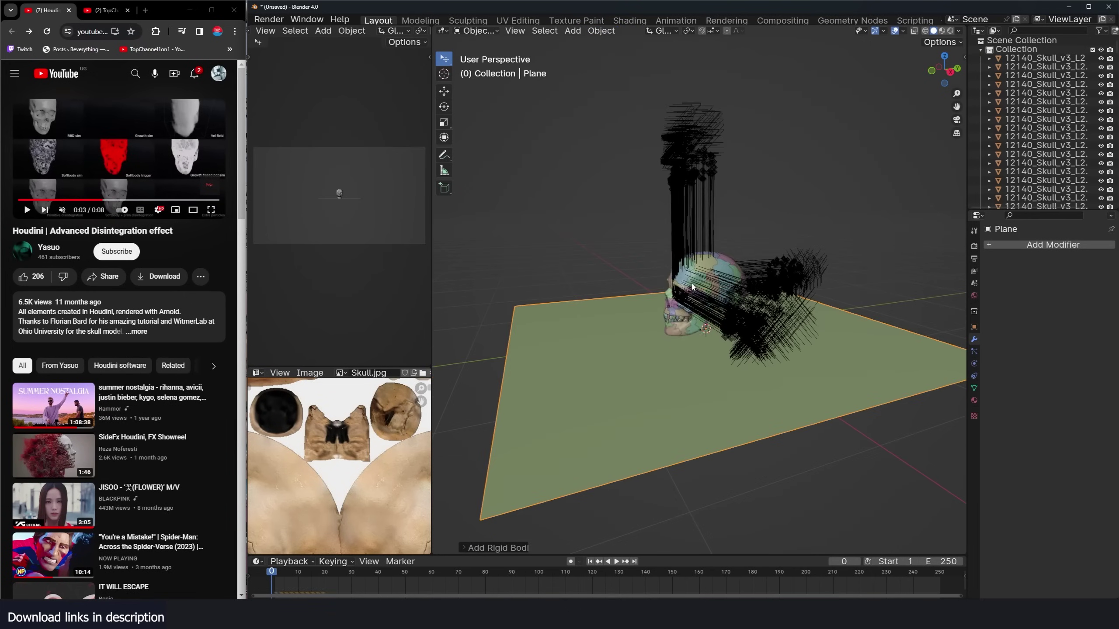
key("space")
key("space")
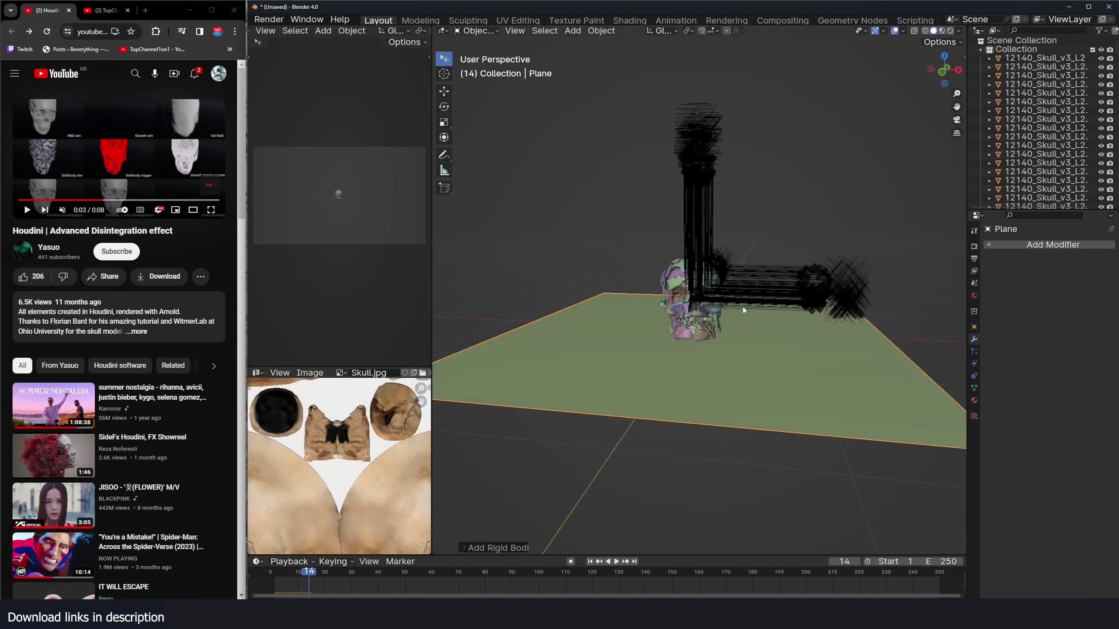
scroll(798, 303, "up", 5)
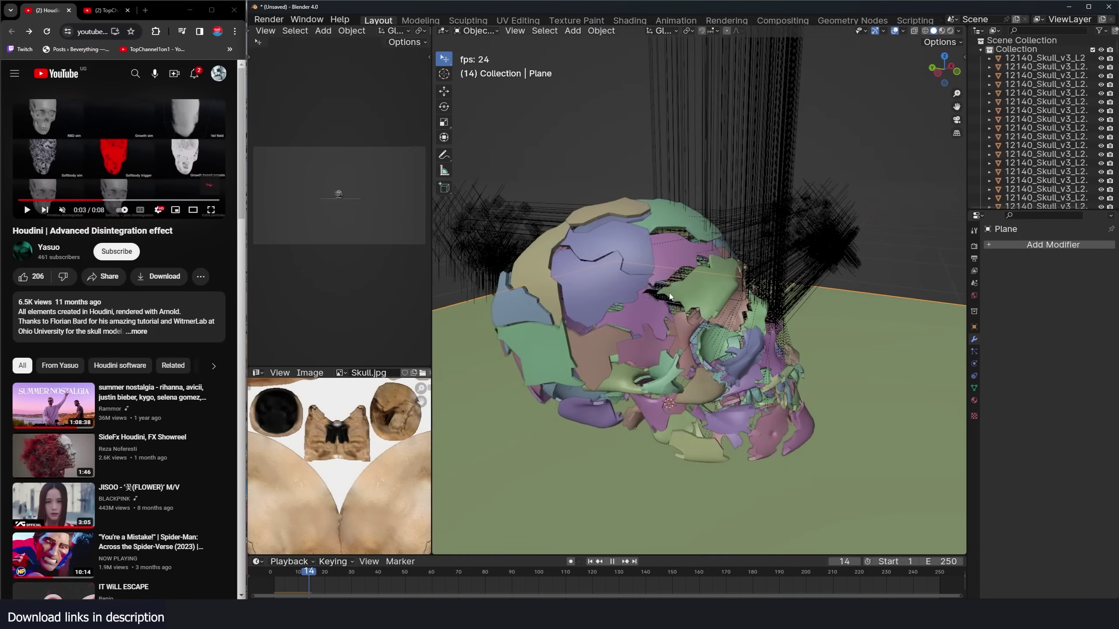
key("space")
middle_click_drag(641, 271, 690, 356)
left_click_drag(330, 573, 257, 582)
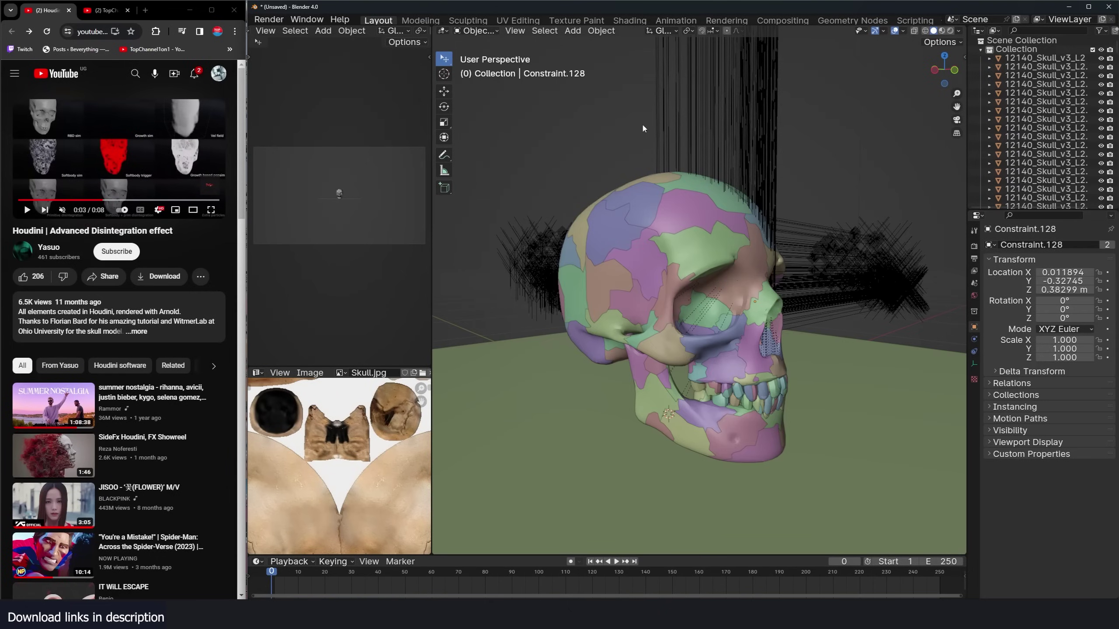
- Inspect the physics settings of one constraint and of a forehead piece, and replay the simulation briefly
left_click(760, 178)
left_click(974, 338)
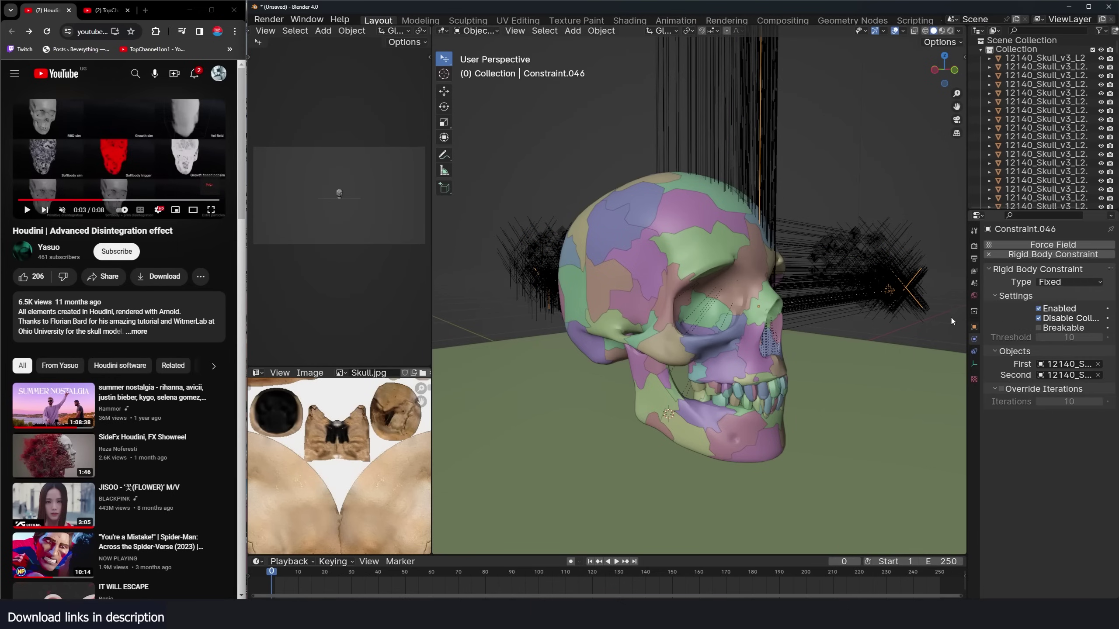
scroll(679, 217, "up", 6)
left_click(698, 218)
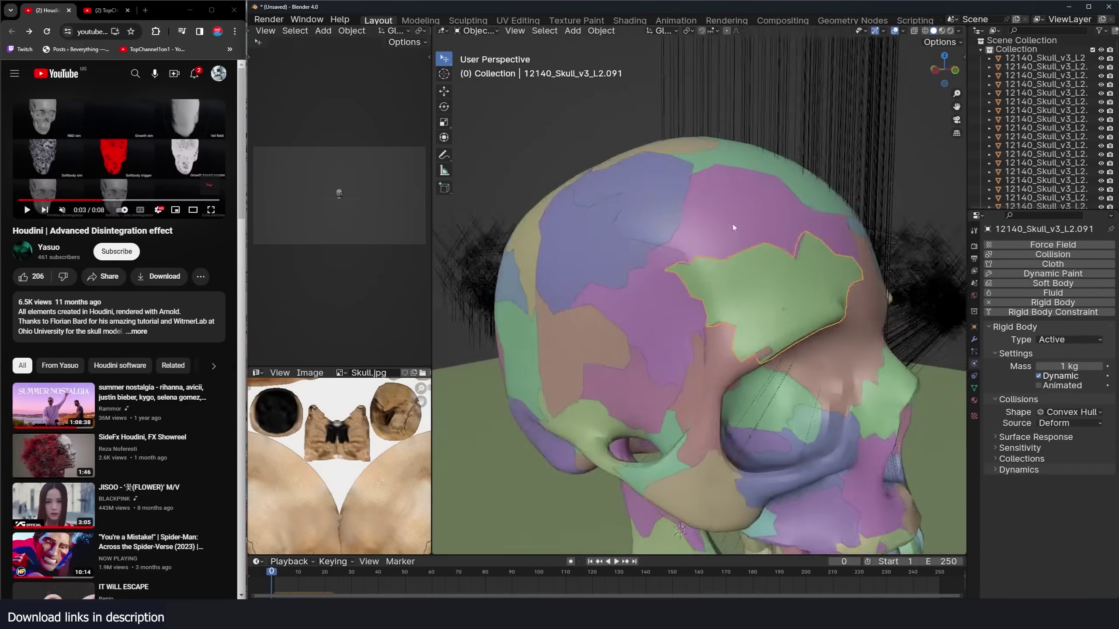
key("space")
key("Escape")
- Select two adjoining forehead pieces and connect only them with a rigid body constraint
left_click(728, 214)
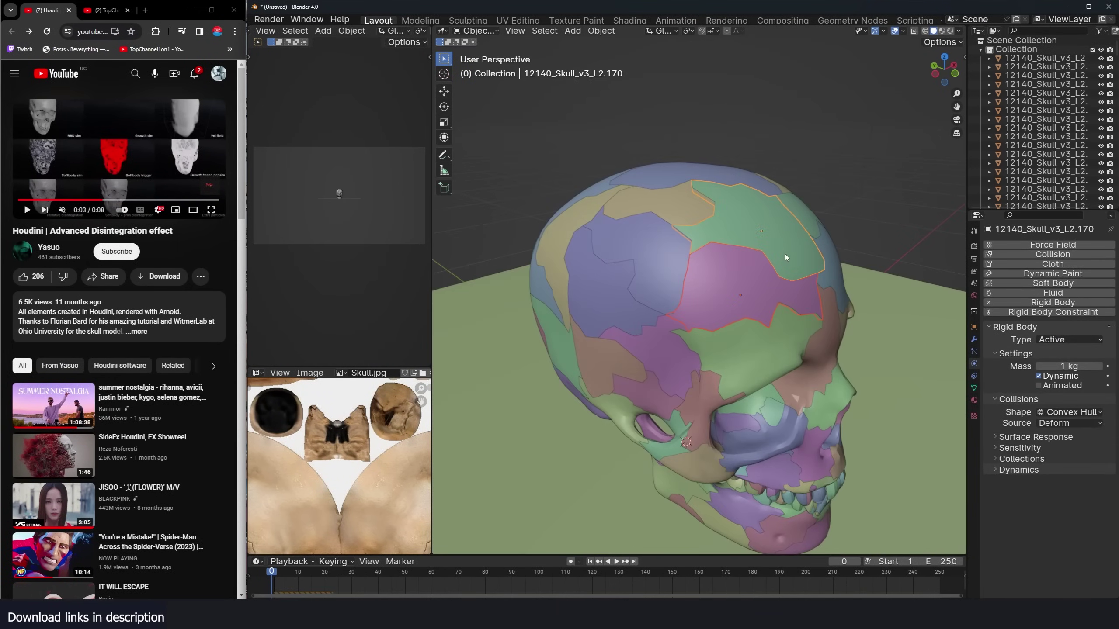
middle_click_drag(755, 247, 723, 175)
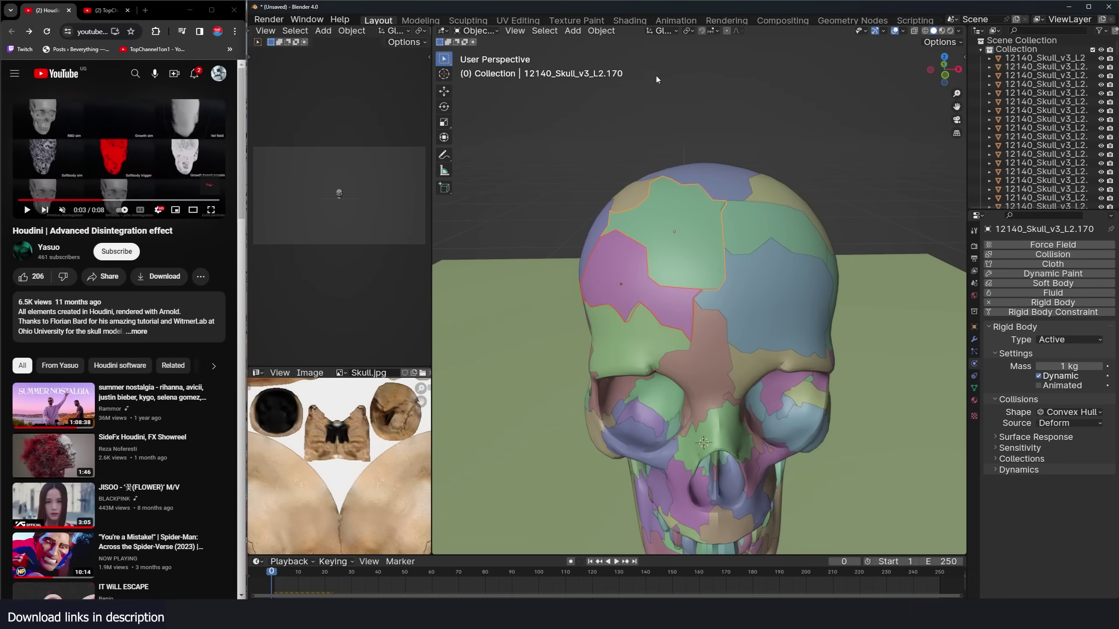
left_click(602, 32)
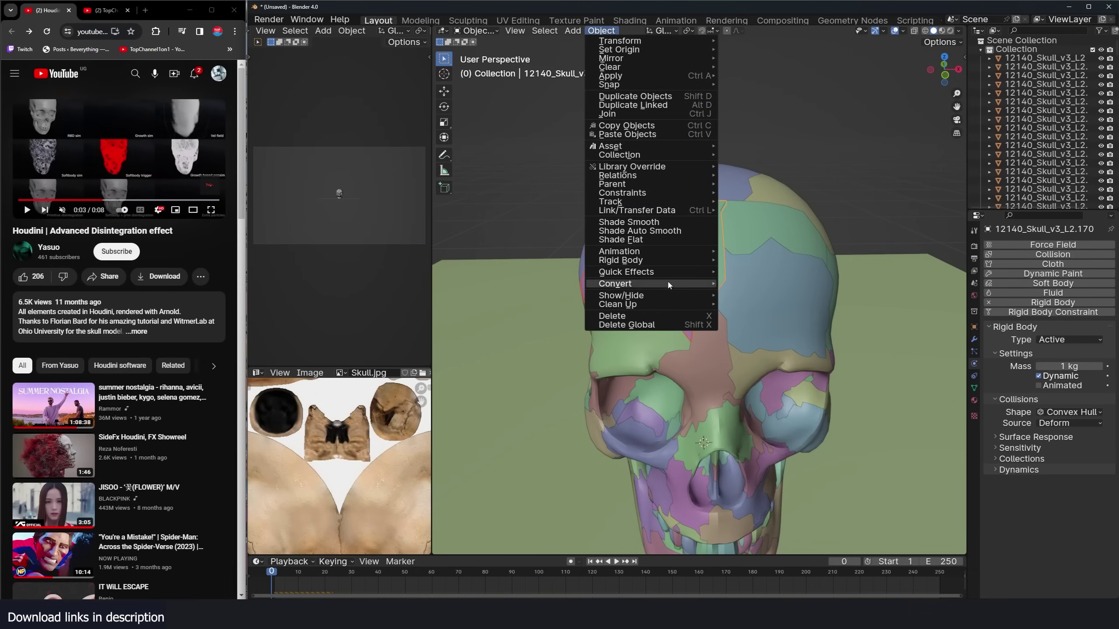
left_click(588, 36)
left_click(602, 32)
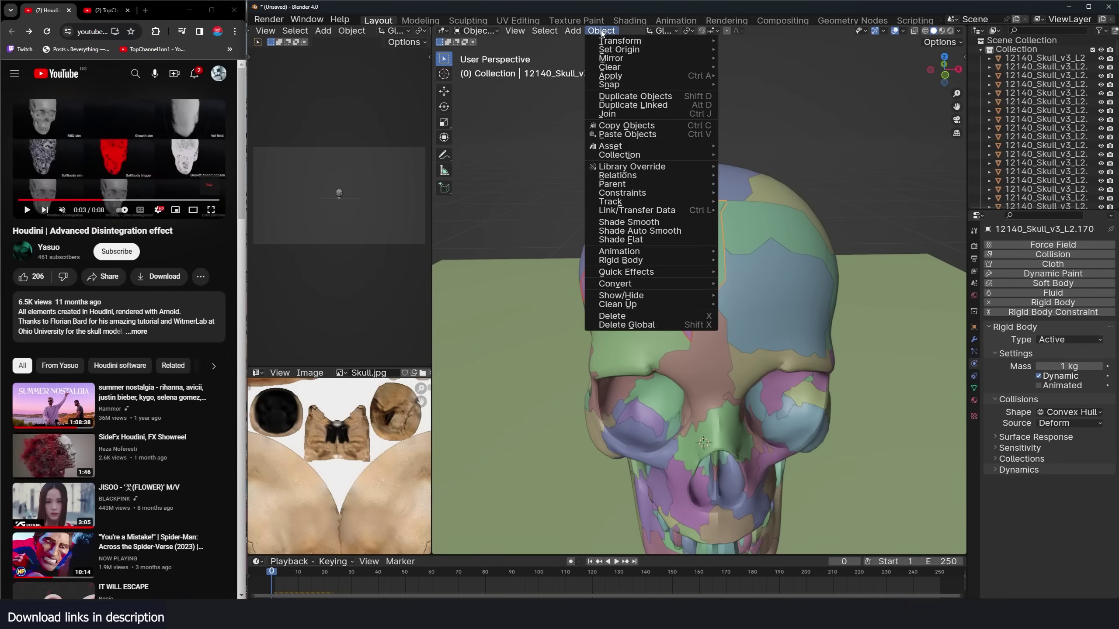
mouse_move(663, 265)
left_click(771, 337)
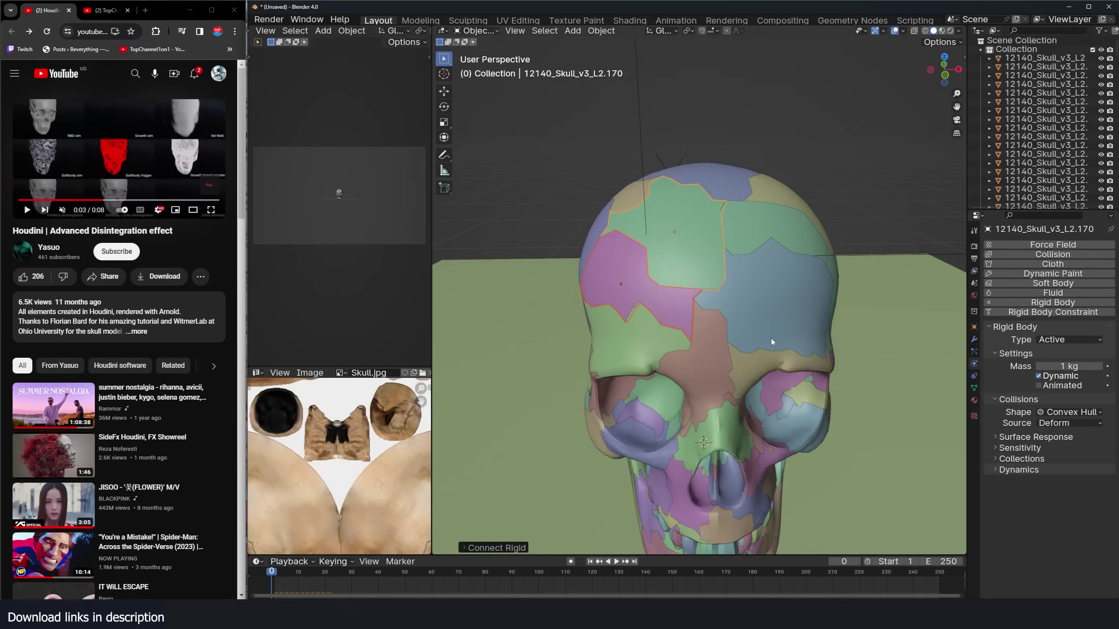
- Play the simulation and examine closely how the two connected forehead pieces behave among the falling fragments
key("space")
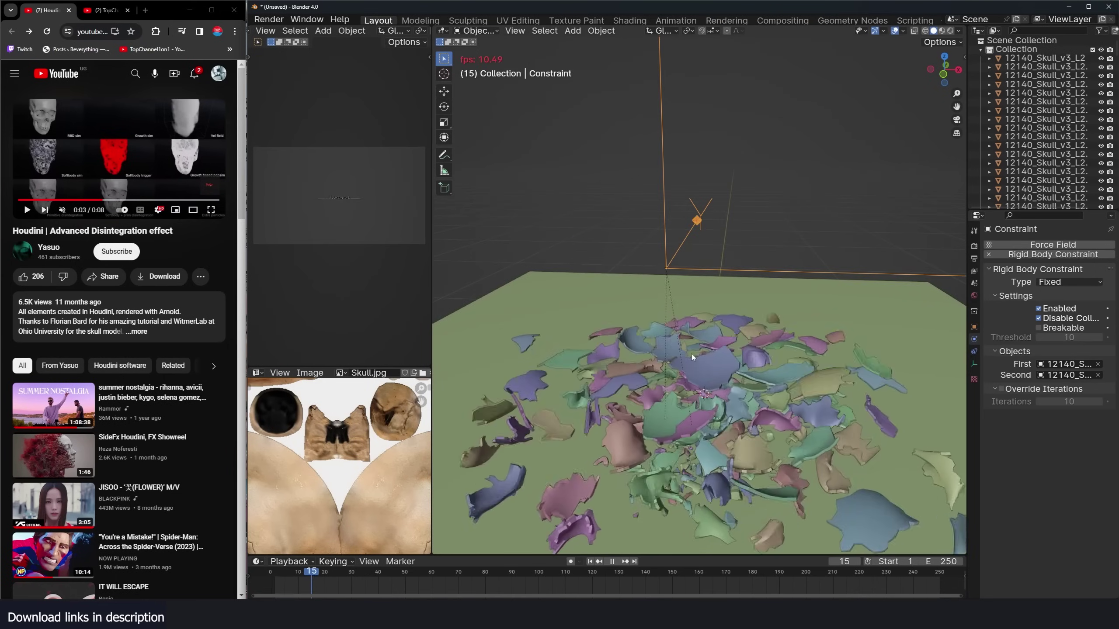
key("Escape")
scroll(734, 349, "up", 4)
middle_click_drag(662, 331, 724, 305)
scroll(592, 323, "up", 4)
scroll(592, 323, "down", 3)
scroll(723, 305, "down", 3)
key("space")
key("space")
middle_click_drag(742, 408, 738, 344)
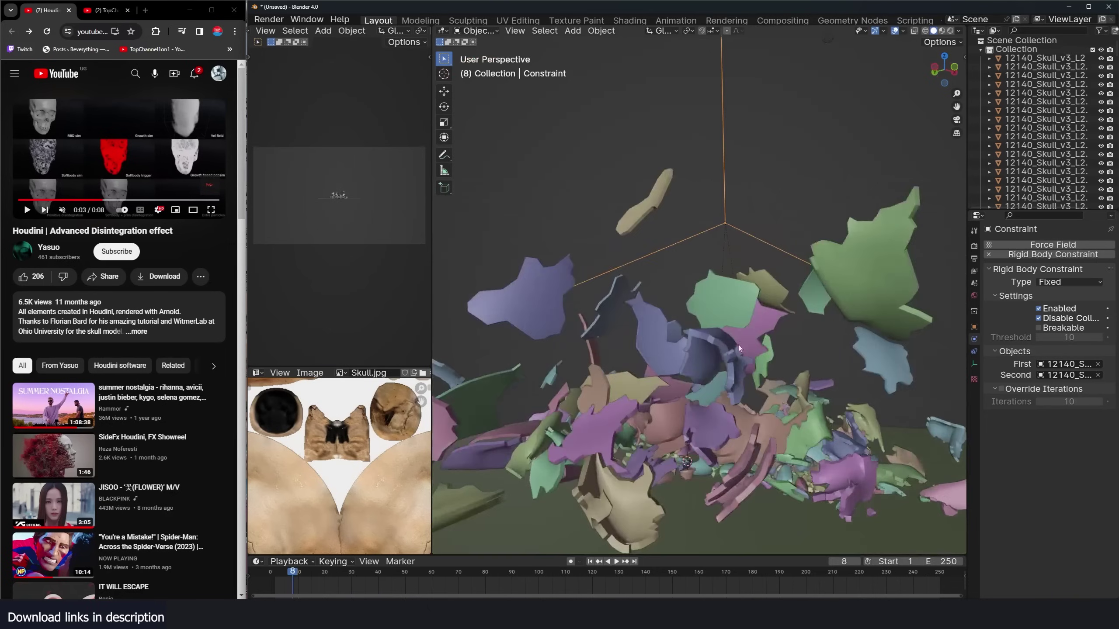
left_click(748, 325)
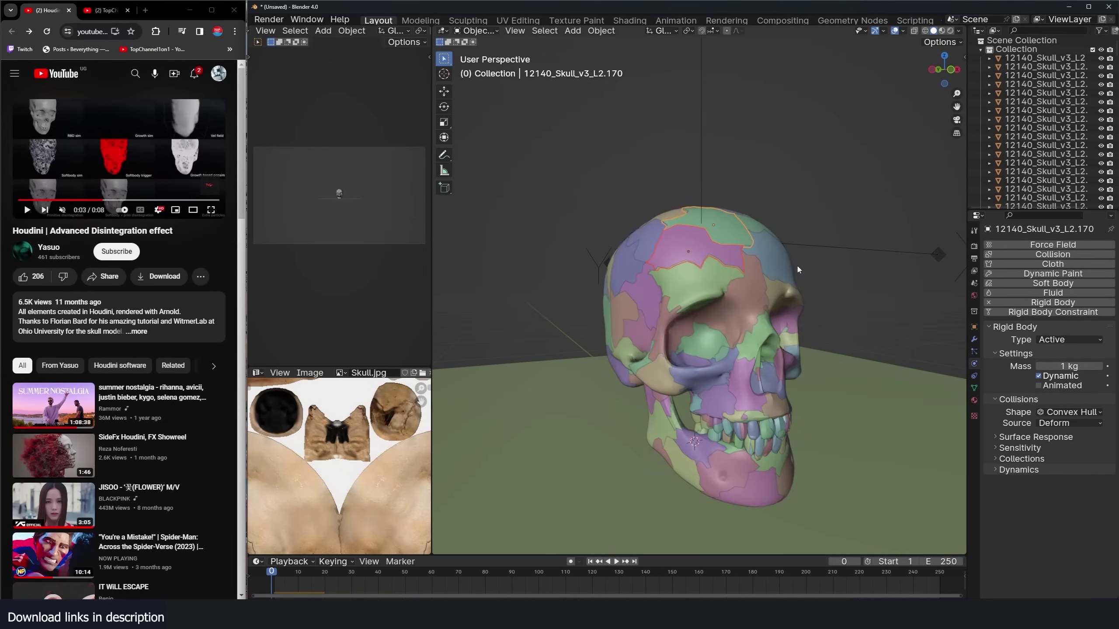
key("space")
key("Escape")
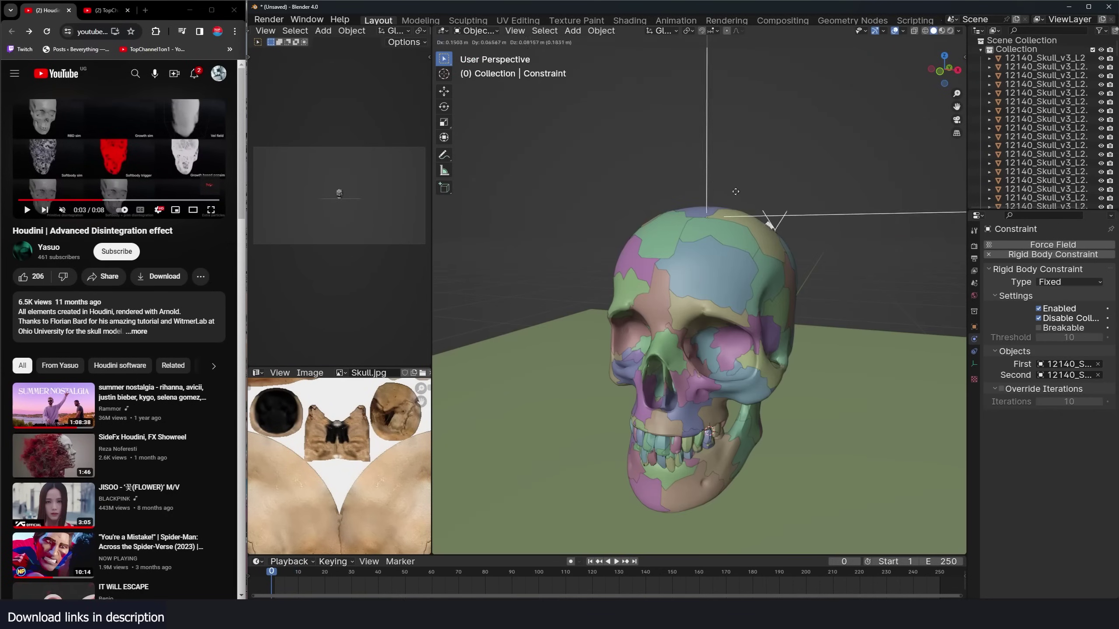
- Delete the rigid body constraint that joins the two forehead pieces
right_click(735, 192)
middle_click_drag(614, 254, 754, 261)
left_click(659, 268)
left_click(700, 252, "shift")
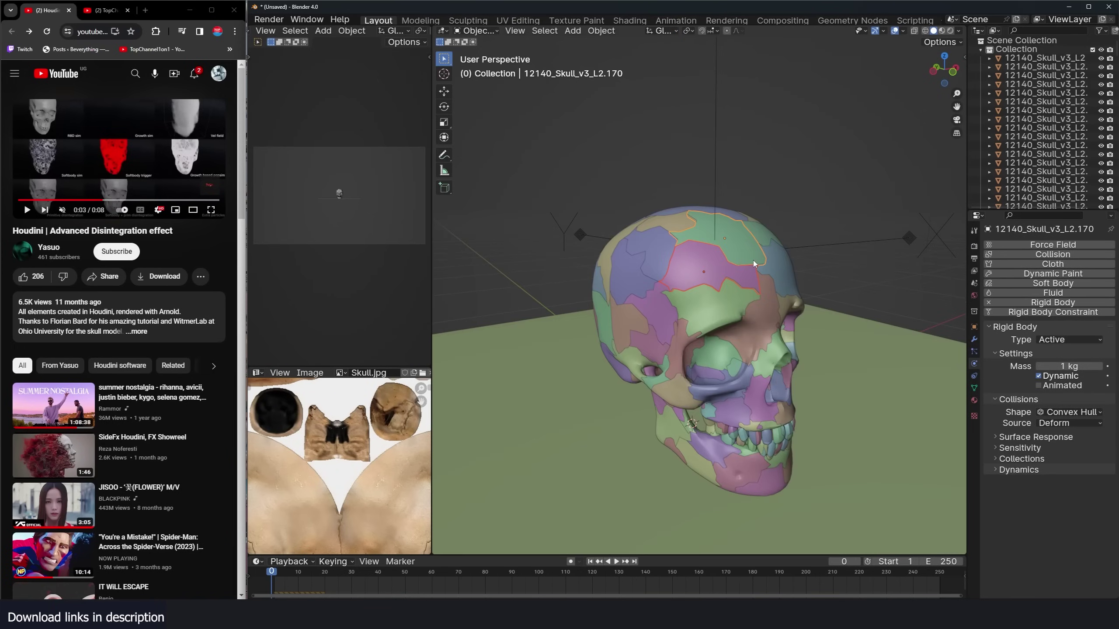
left_click(715, 161)
key("x")
left_click(748, 212)
- Connect the pieces of the upper cranium with rigid body constraints and play the simulation
middle_click_drag(749, 212, 662, 183)
left_click_drag(596, 182, 753, 386)
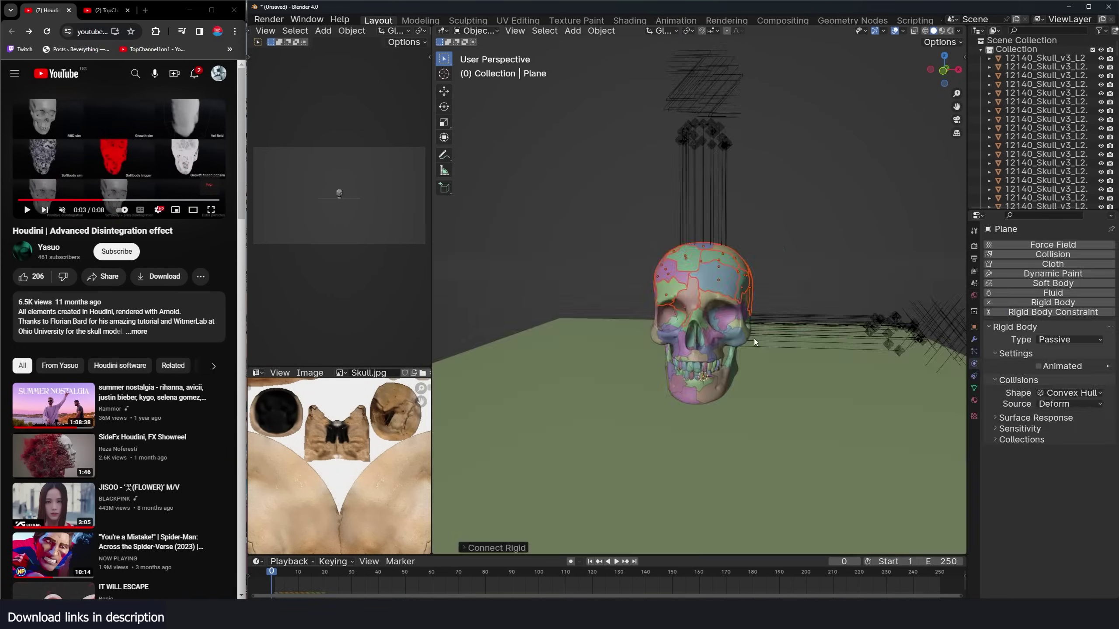
key("space")
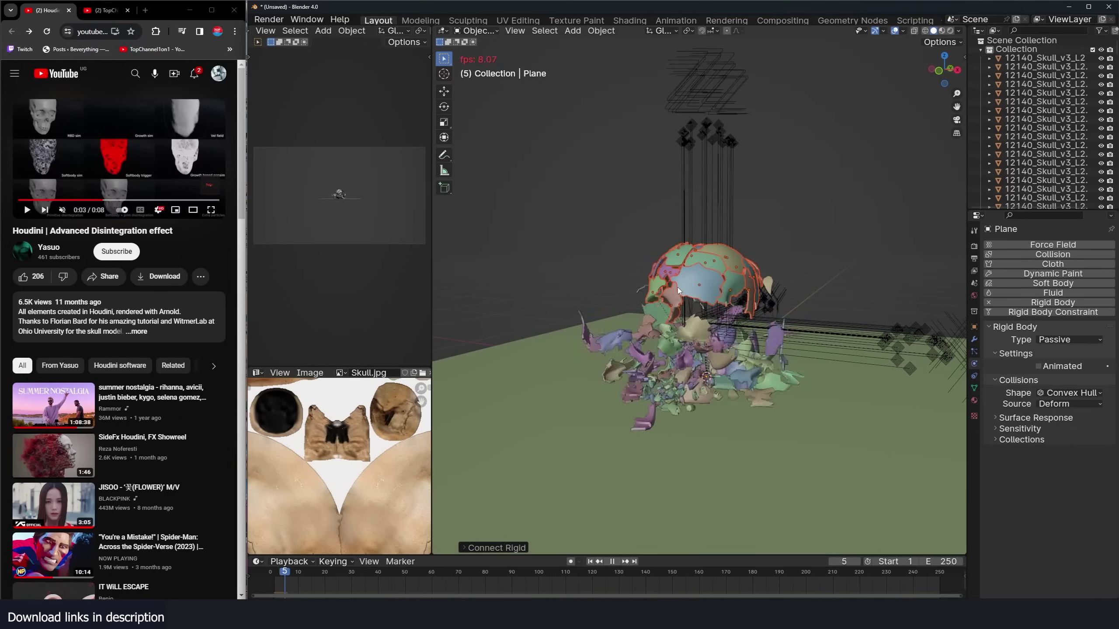
key("Escape")
key("space")
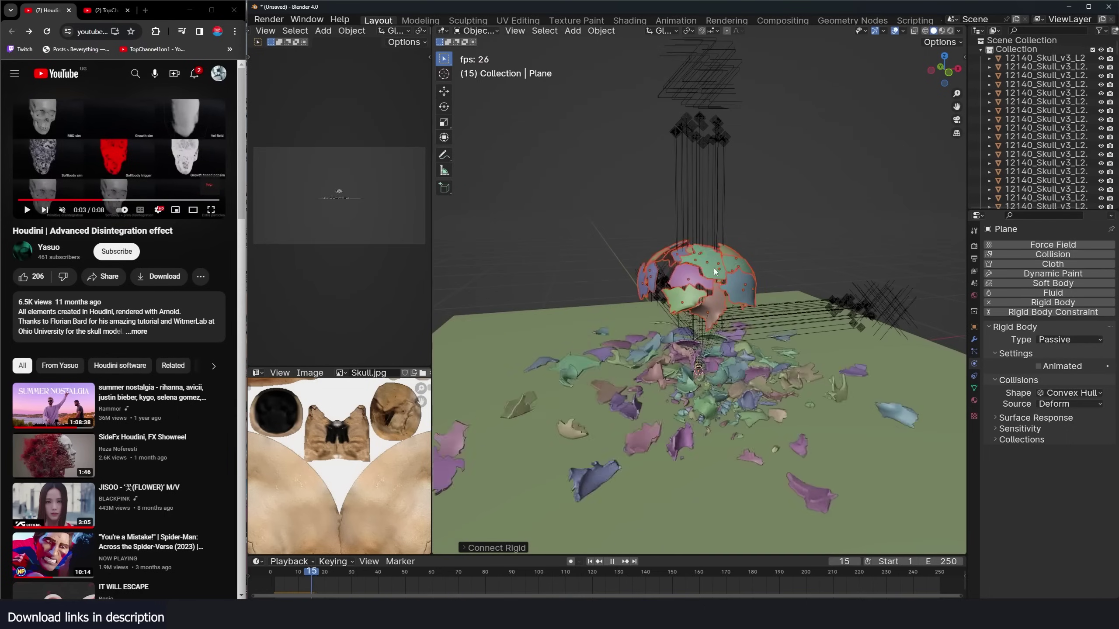
key("Escape")
- Examine the constraints and individual pieces of the connected upper cranium and replay the simulation
middle_click_drag(692, 264, 722, 278)
left_click_drag(647, 110, 779, 175)
middle_click_drag(780, 175, 776, 242)
scroll(749, 260, "up", 2)
left_click(709, 282)
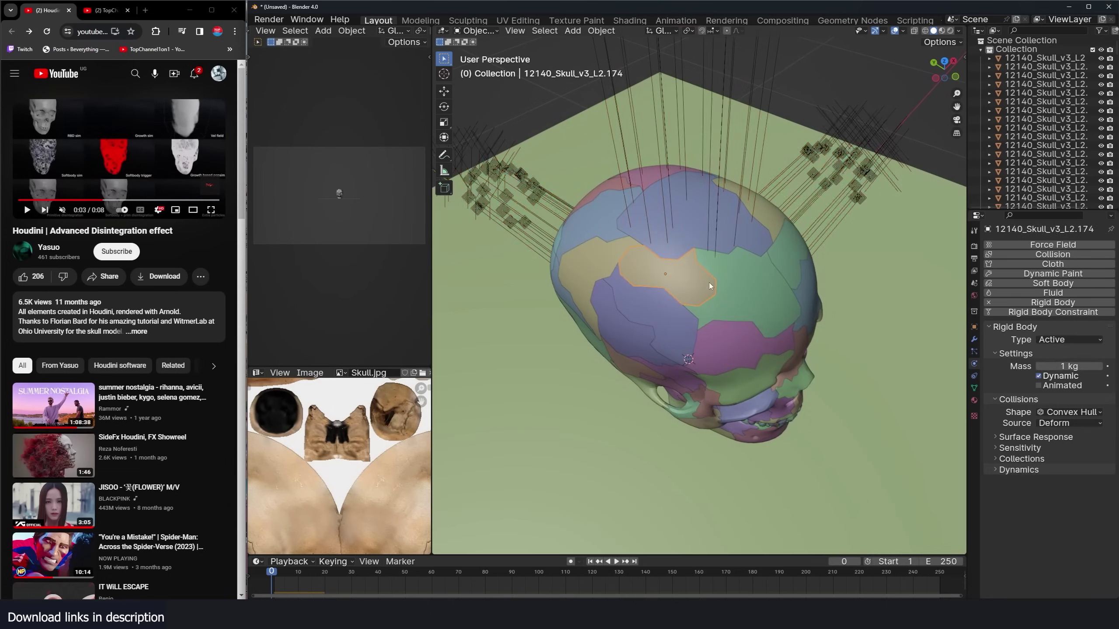
left_click(715, 275)
scroll(712, 341, "down", 2)
key("space")
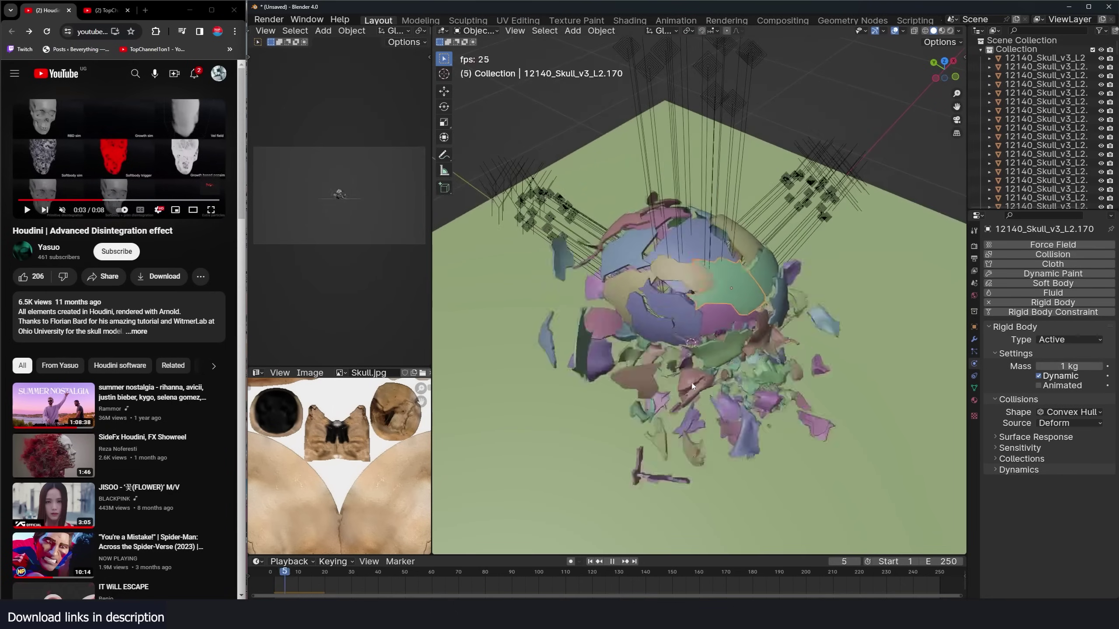
key("Escape")
- Select neighbouring pieces on the side of the cranium and examine where they adjoin
scroll(692, 335, "down", 4)
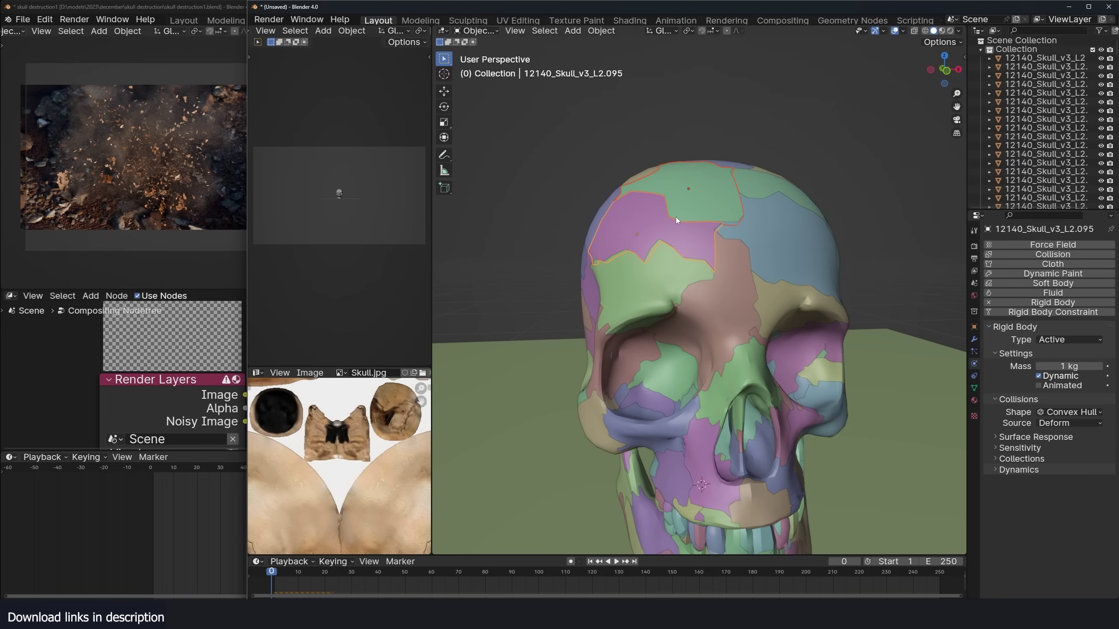
middle_click_drag(694, 213, 721, 234)
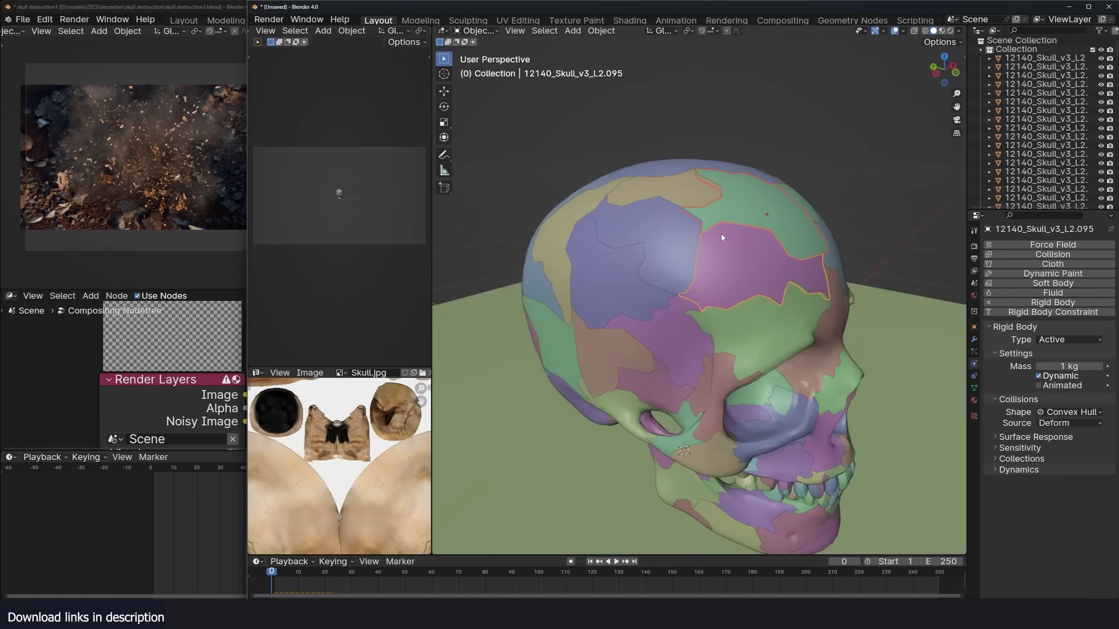
left_click(694, 193)
middle_click_drag(614, 334, 628, 270)
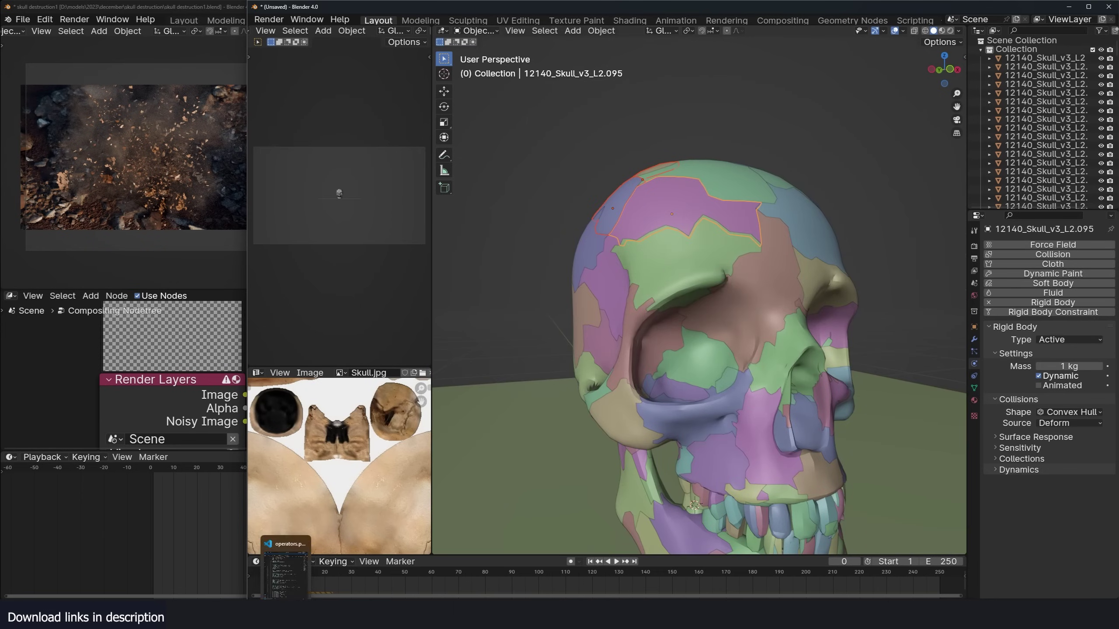
- Switch to the ChatGPT conversation about the Blender add-on in the browser and read through its script code
left_click(305, 613)
left_click(323, 568)
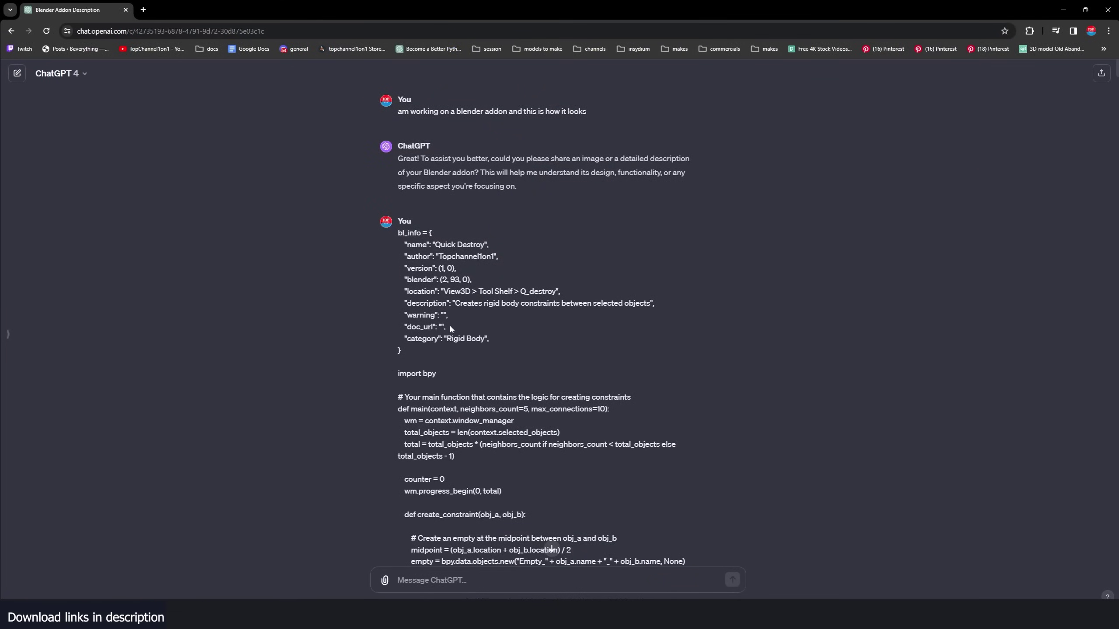
scroll(450, 328, "down", 20)
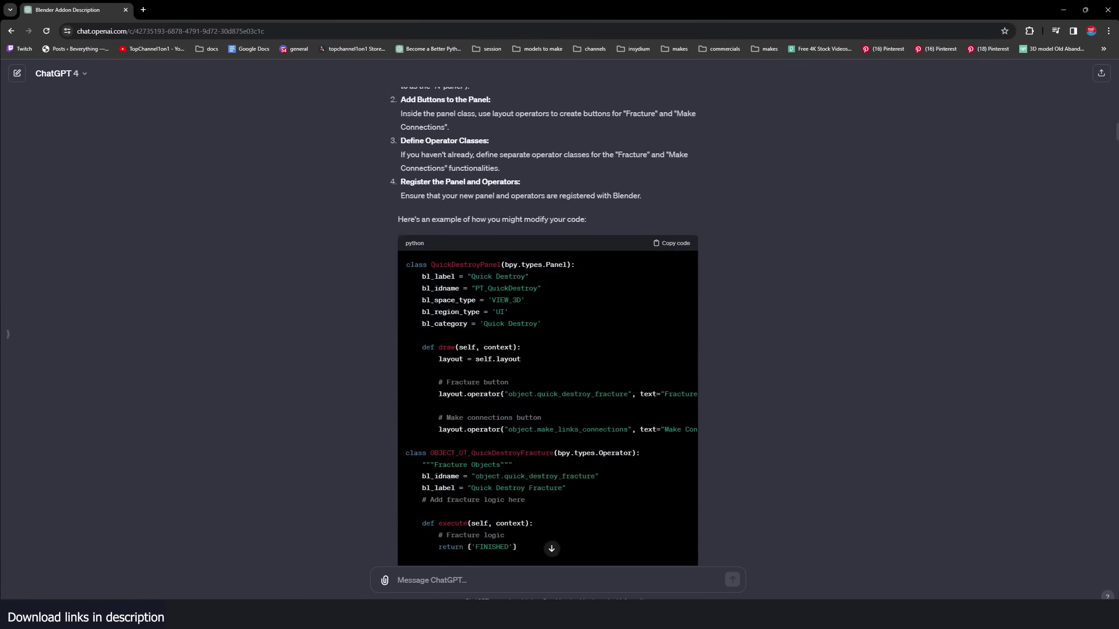
scroll(476, 364, "down", 20)
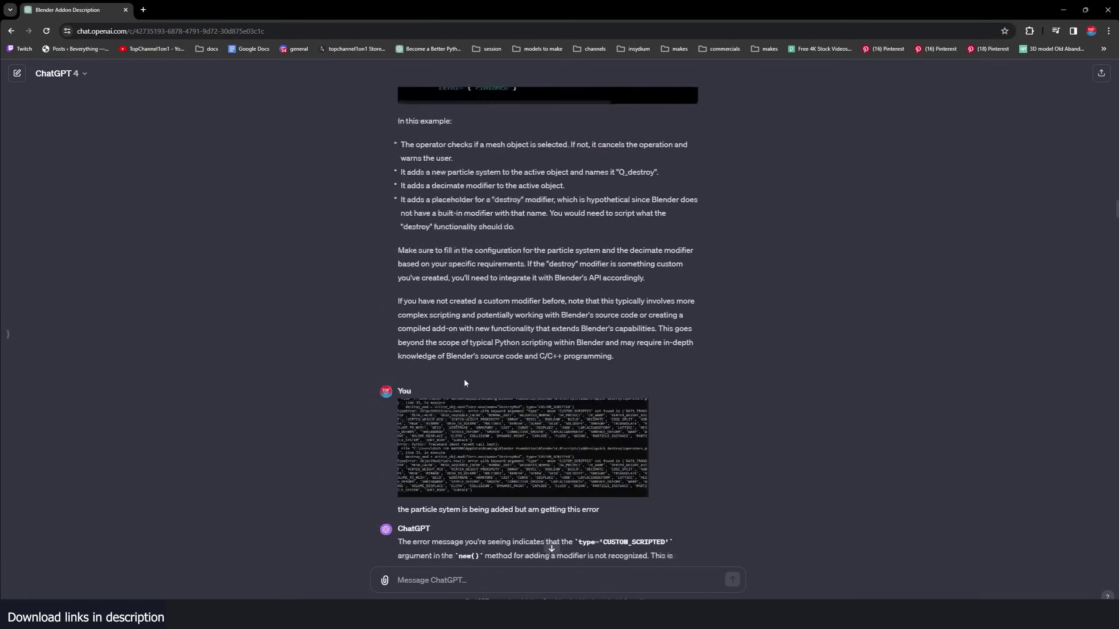
scroll(465, 382, "up", 15)
scroll(474, 356, "down", 10)
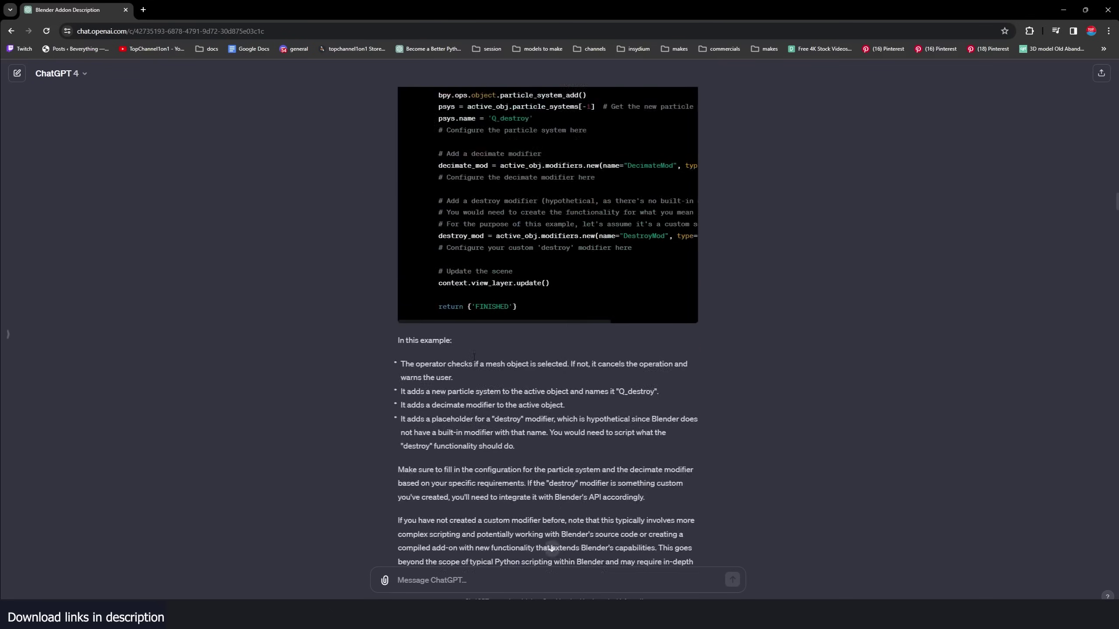
- Read on through the ChatGPT replies about modifier errors, storing object data, checking keys, switching modes and selecting a collection's objects
scroll(473, 360, "down", 11)
scroll(474, 365, "up", 3)
left_click(462, 299)
left_click(239, 295)
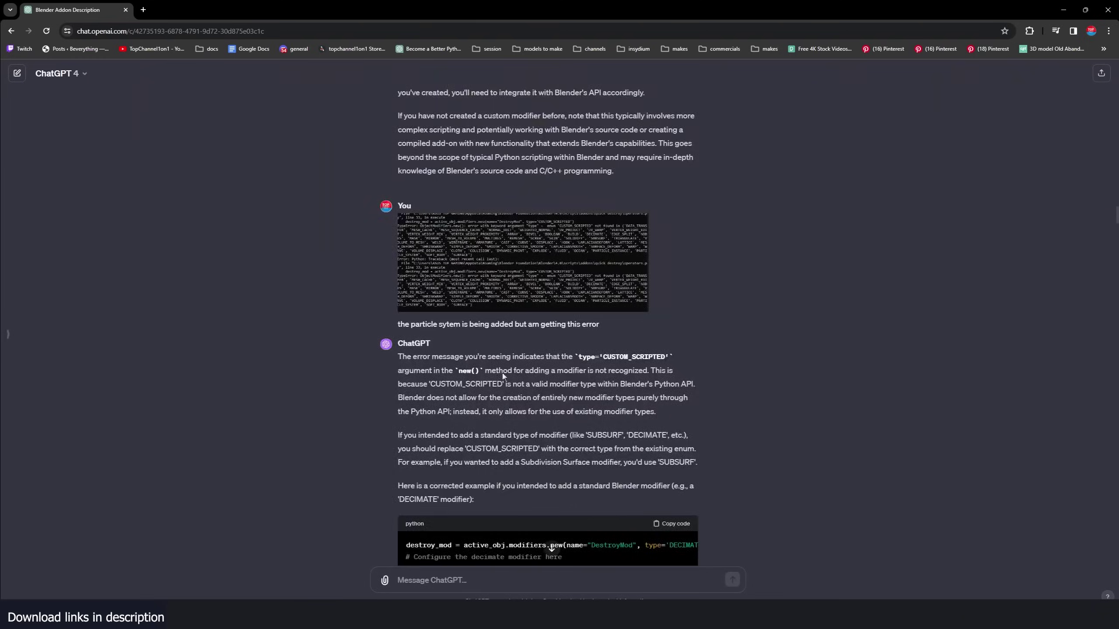
scroll(504, 376, "down", 6)
scroll(657, 316, "down", 15)
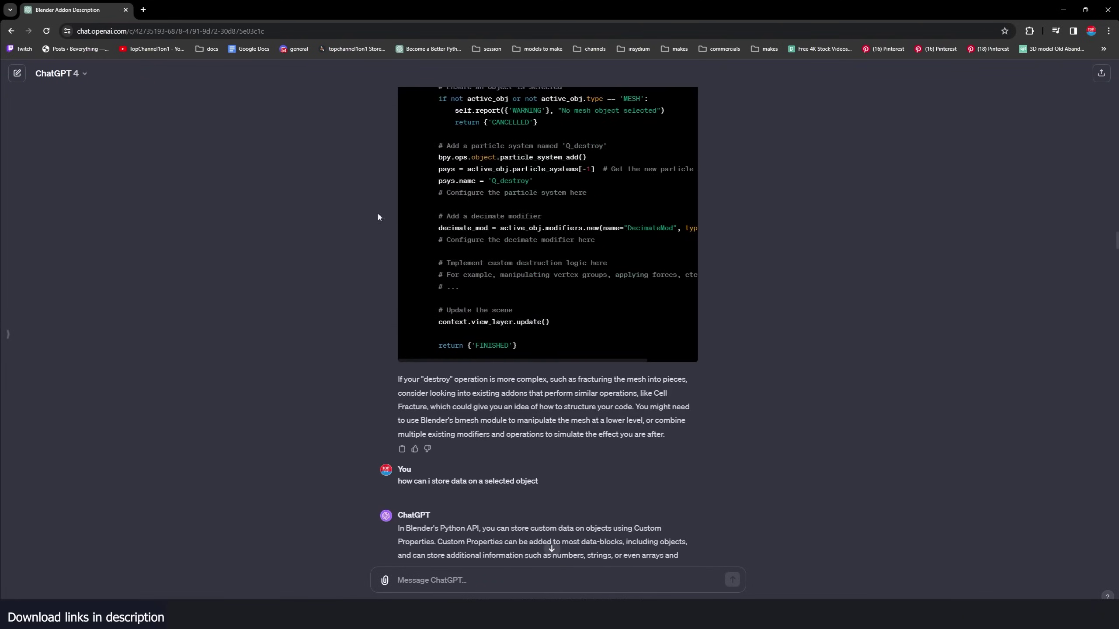
scroll(458, 340, "down", 3)
left_click_drag(406, 260, 507, 388)
scroll(527, 382, "down", 11)
scroll(431, 386, "down", 20)
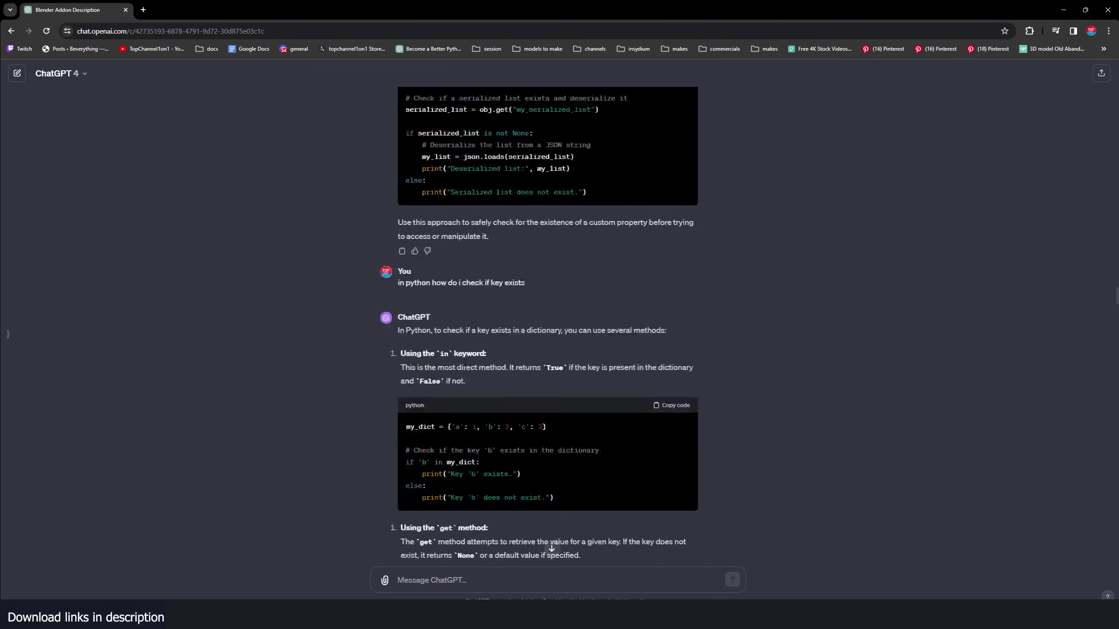
scroll(431, 386, "down", 20)
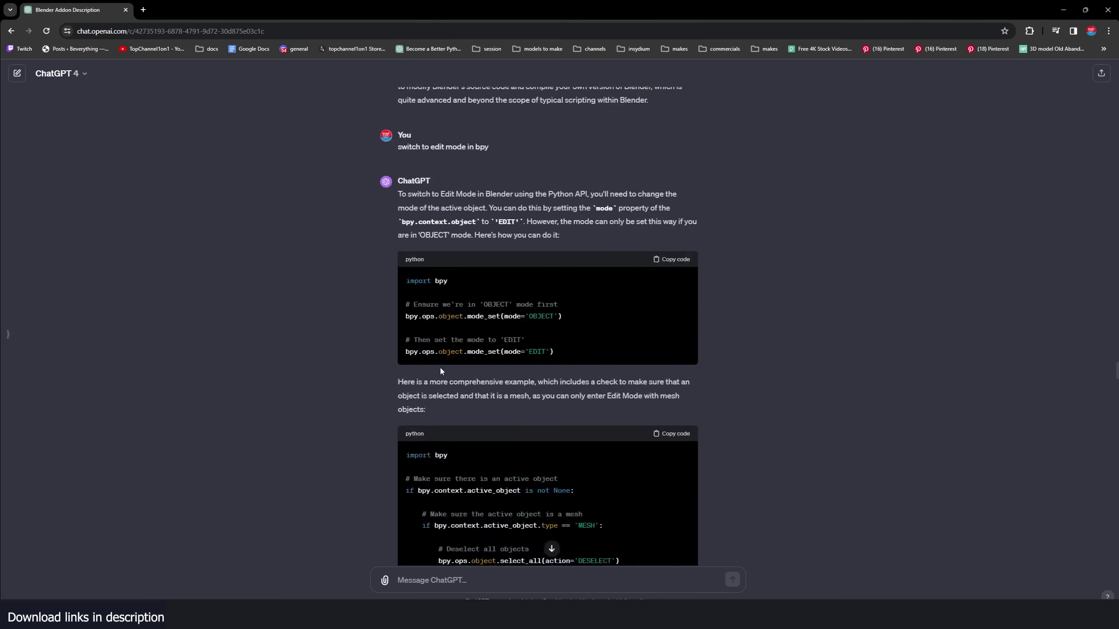
scroll(447, 369, "down", 20)
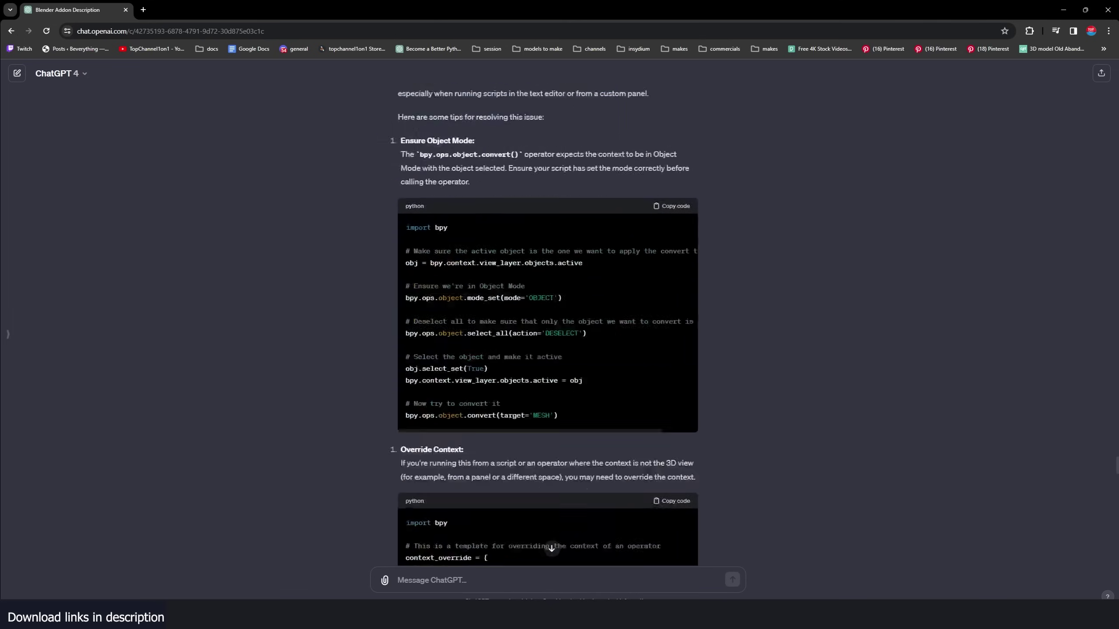
scroll(667, 337, "down", 15)
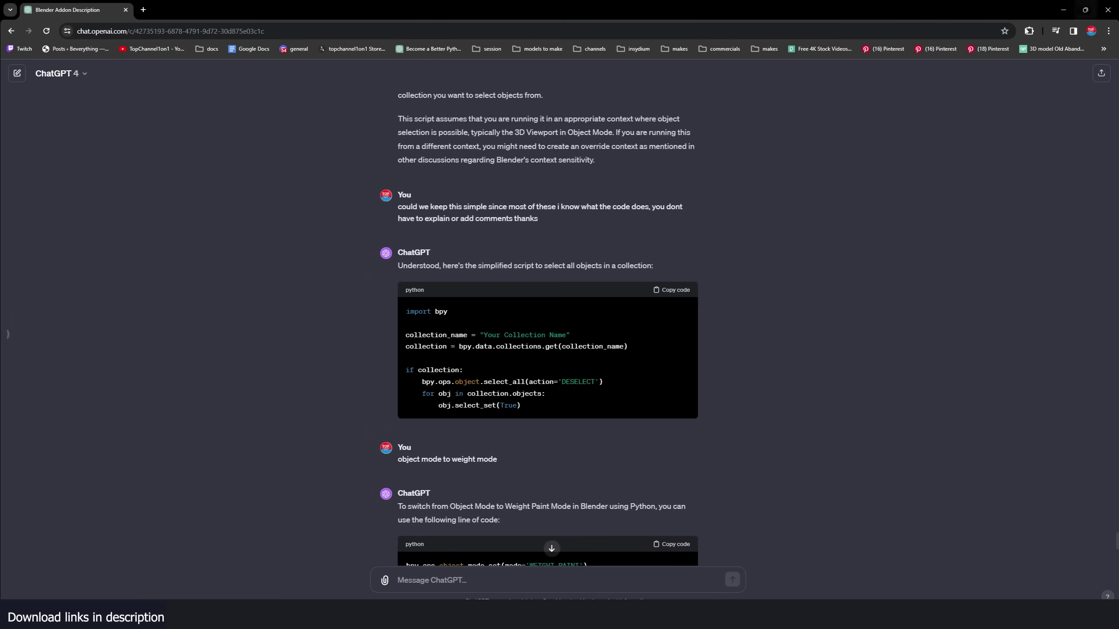
- Return to Blender and bring up the Quick Destroy add-on's controls beside the fractured skull
left_click(1064, 11)
scroll(697, 230, "down", 5)
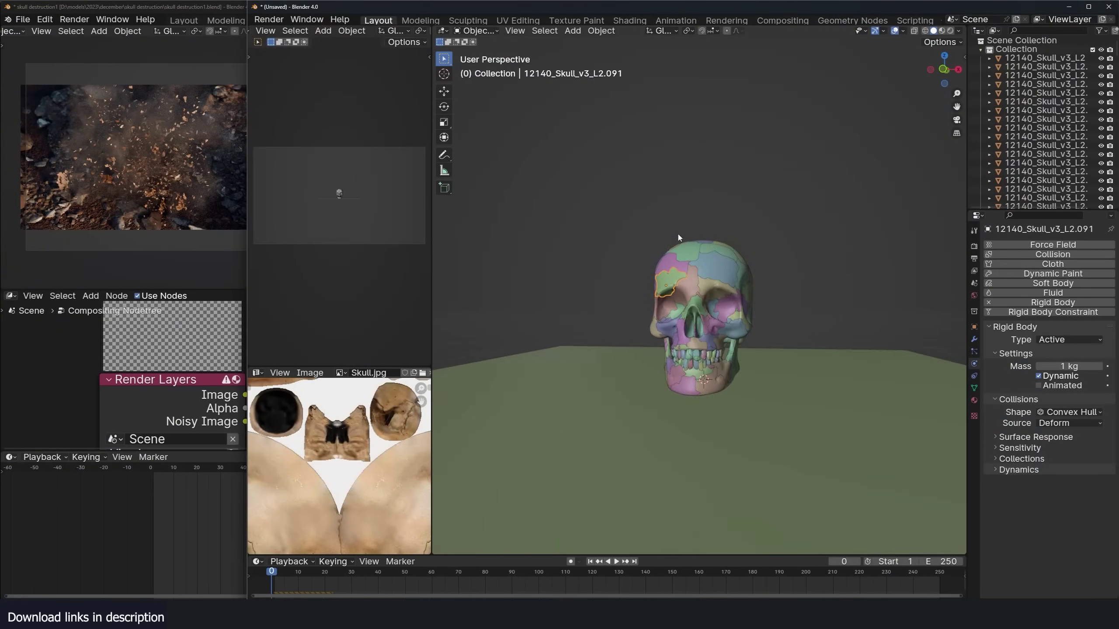
scroll(704, 235, "up", 3)
middle_click_drag(712, 238, 634, 209, "shift")
key("n")
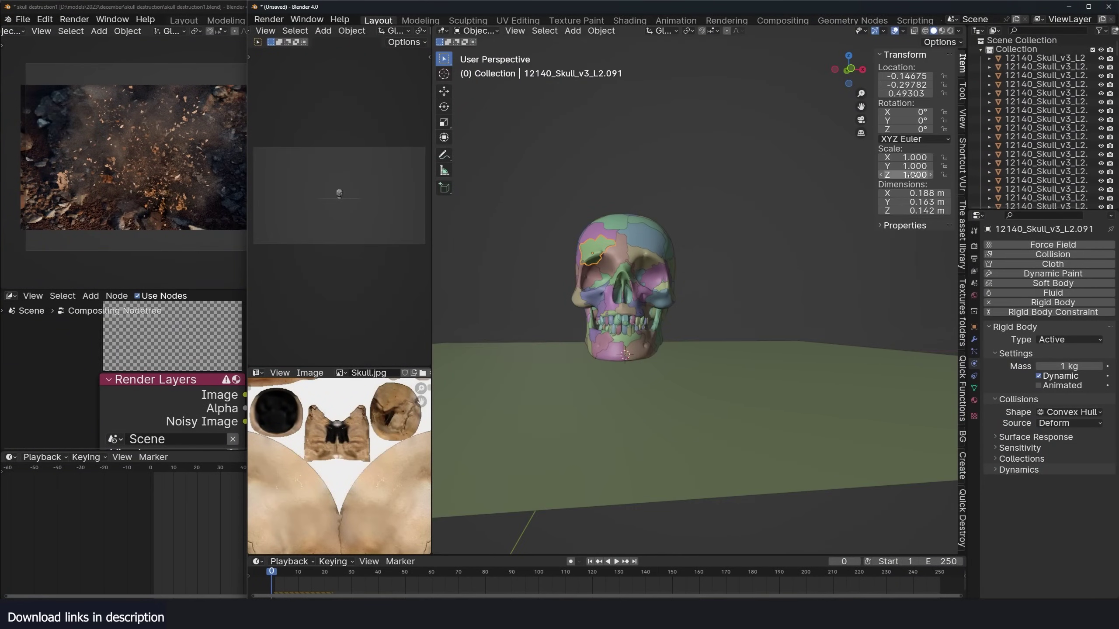
left_click(963, 513)
scroll(729, 212, "down", 3)
- Select all the fractured skull pieces in a wireframe side view and delete them along with the ground plane
middle_click_drag(729, 216, 562, 200)
key("KP_1")
scroll(736, 266, "up", 4)
key("KP_3")
key("shift+z")
left_click_drag(519, 127, 787, 367)
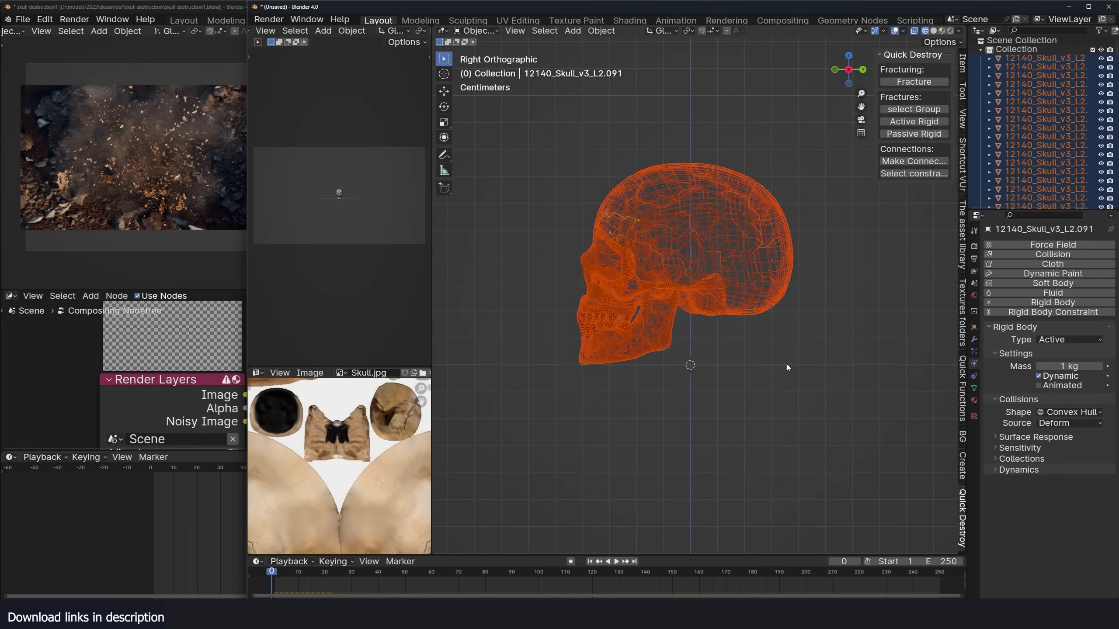
left_click(649, 286)
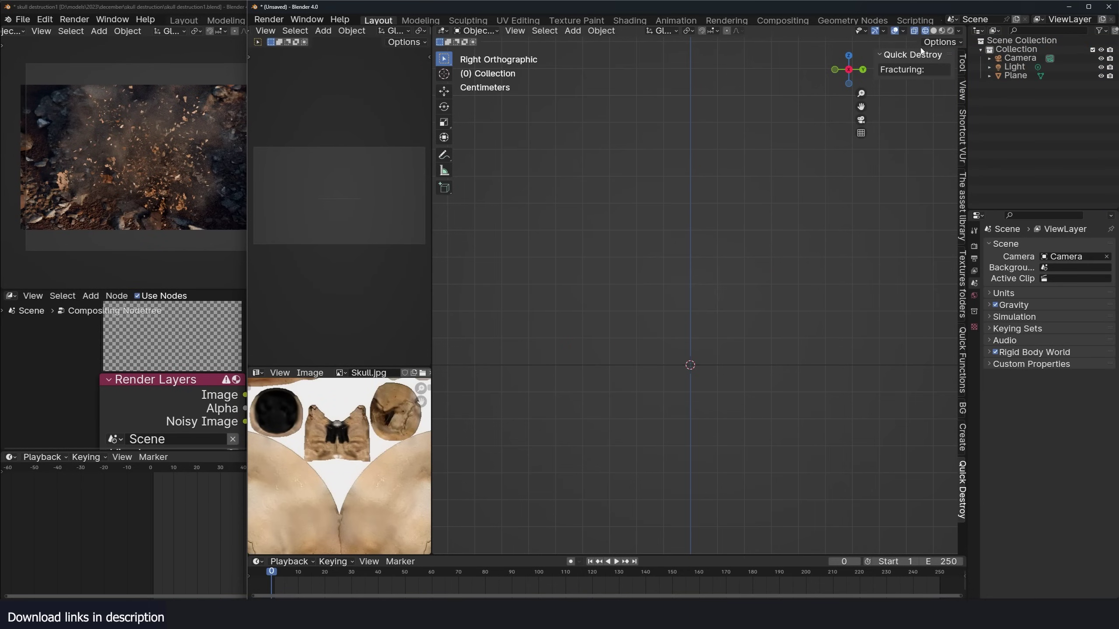
left_click(1016, 76)
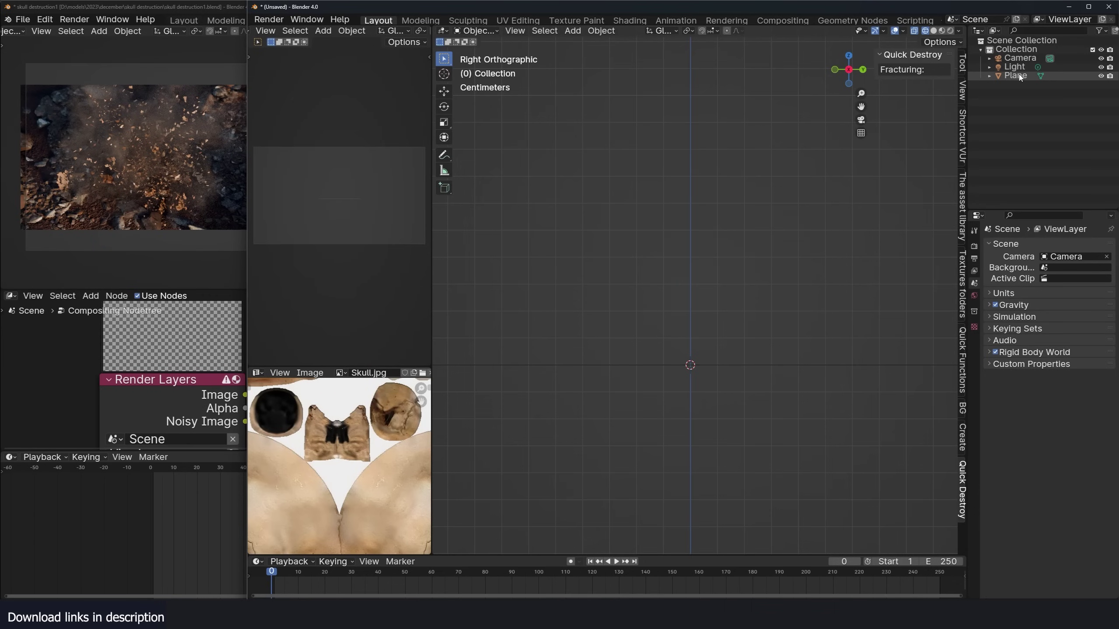
left_click(1014, 66)
left_click(1018, 59)
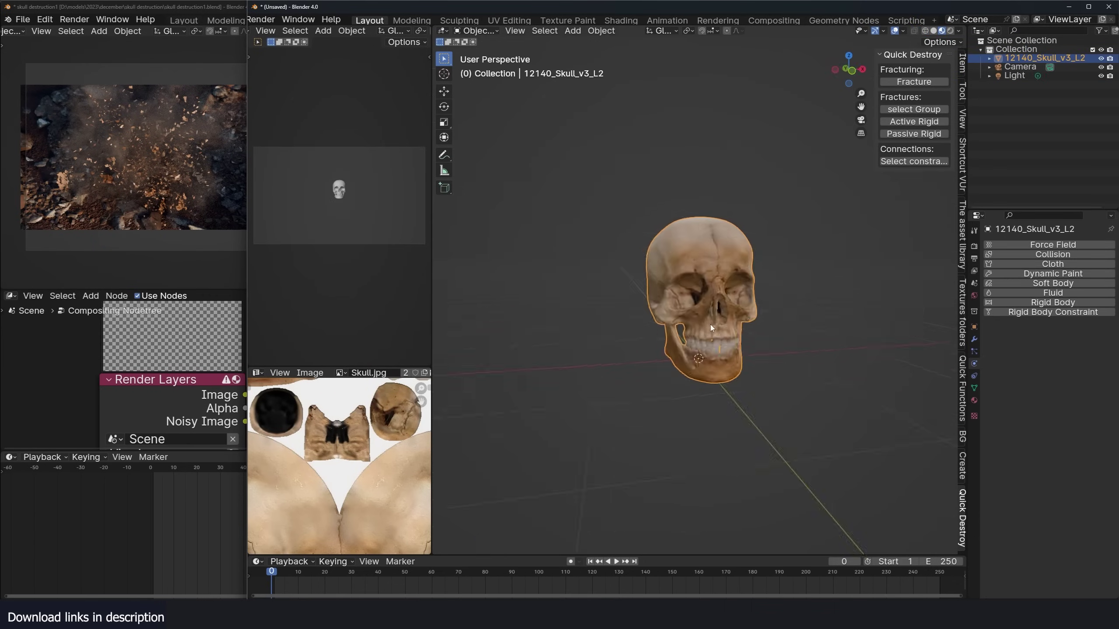
- Fracture the intact skull with Quick Destroy and set the number of fractures to 100
middle_click_drag(657, 326, 641, 360)
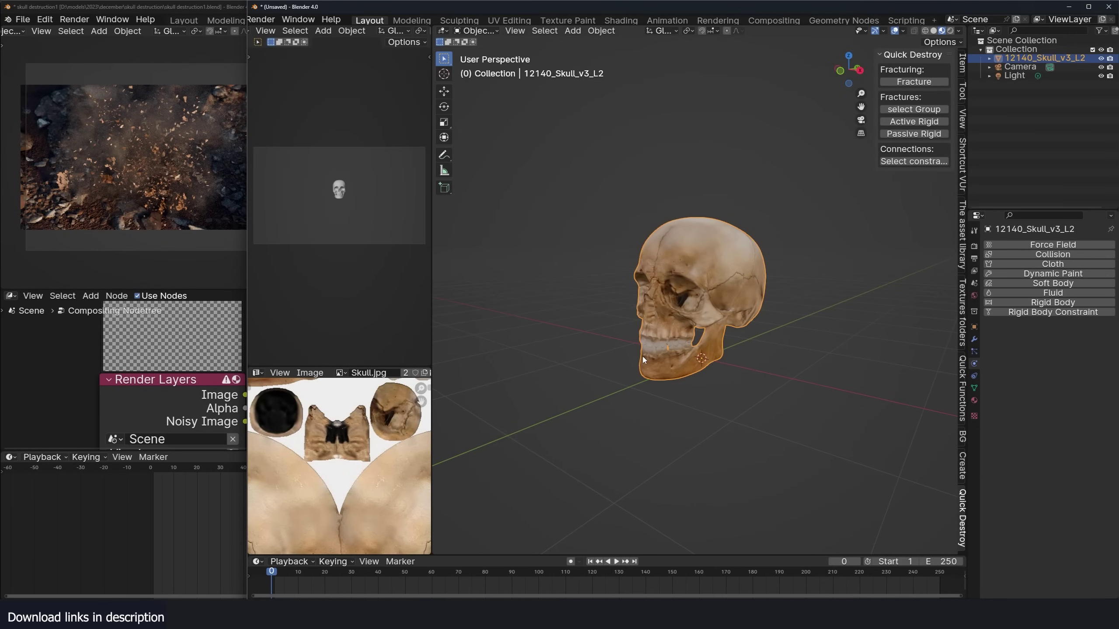
scroll(643, 355, "up", 4)
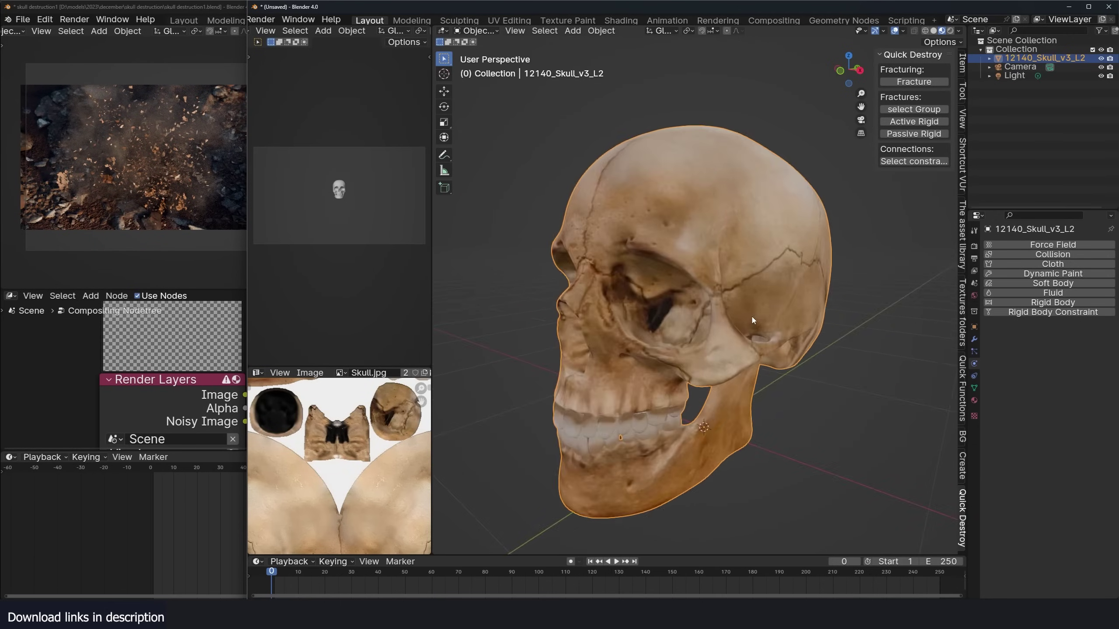
middle_click_drag(751, 318, 752, 213)
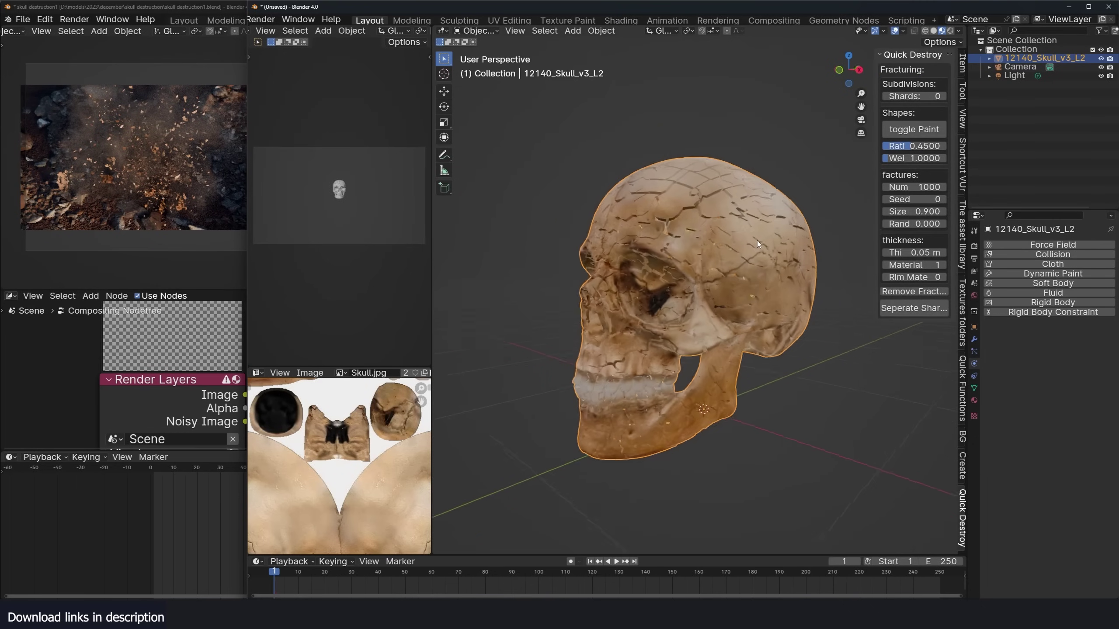
middle_click_drag(757, 240, 734, 318)
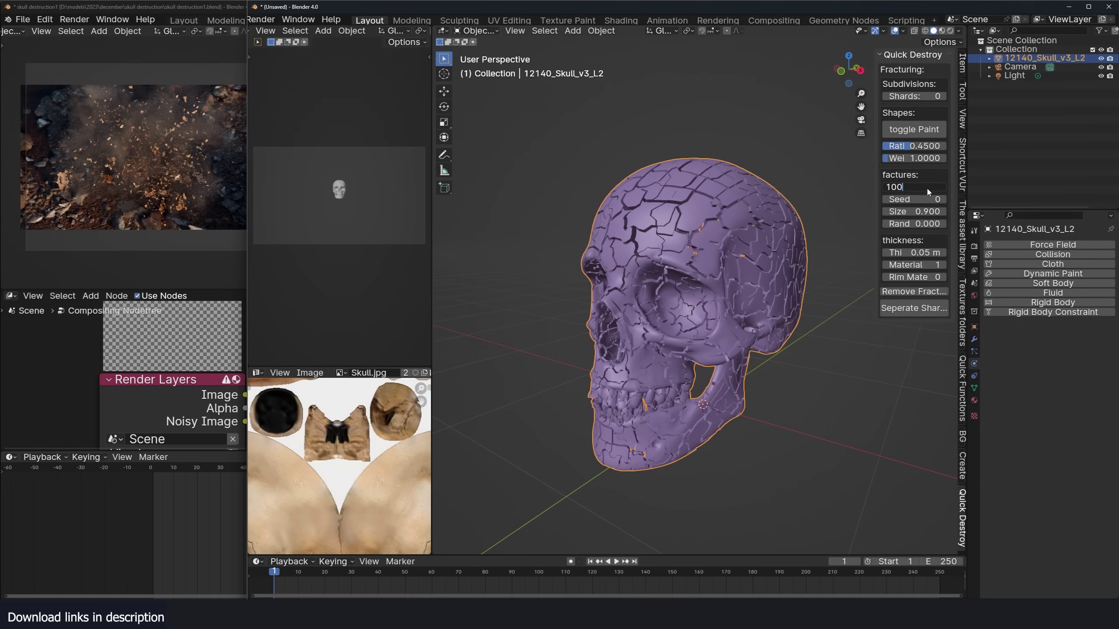
key("Return")
middle_click_drag(766, 229, 699, 231)
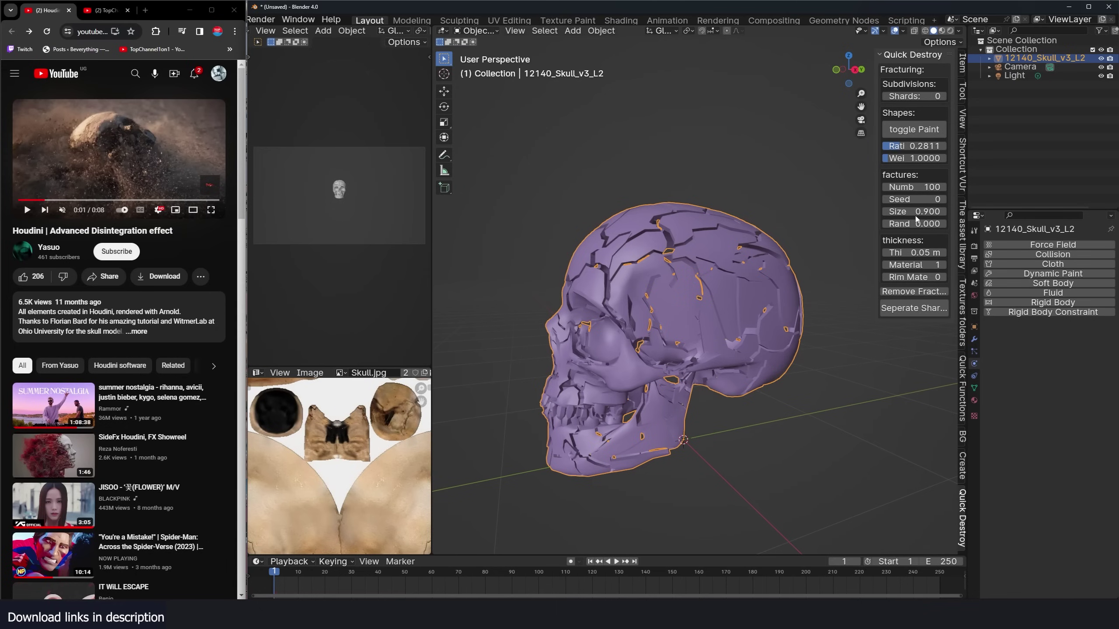
- Set the skull's fracture size to 1 and inspect the fracture pattern from several angles
mouse_move(915, 219)
left_mouse_down()
mouse_move(887, 219)
mouse_move(916, 212)
left_mouse_up()
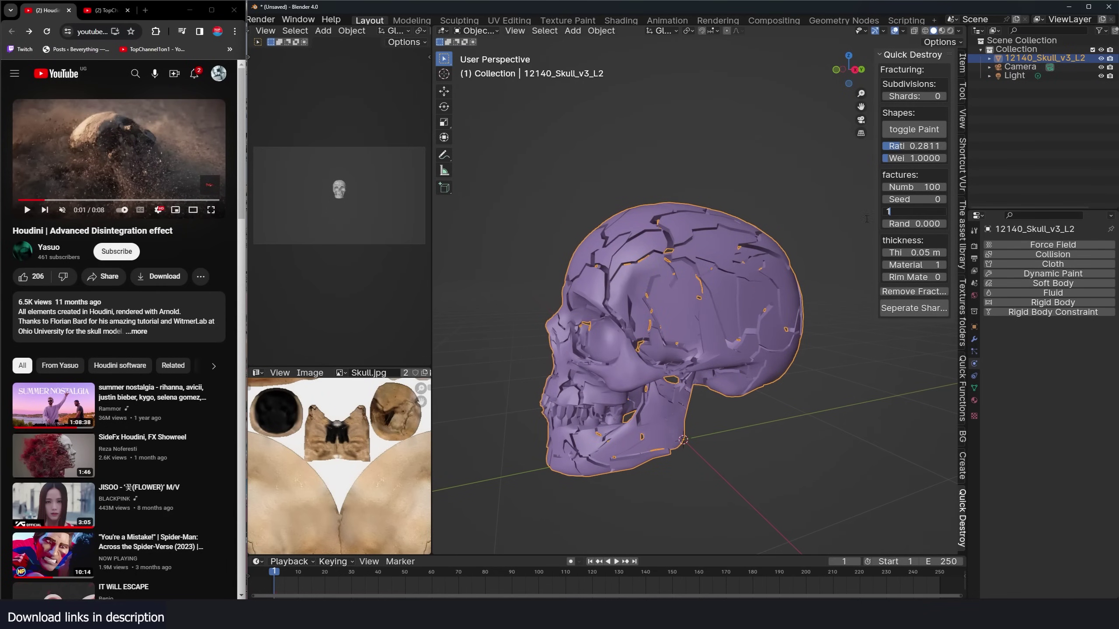
key("Return")
middle_click_drag(759, 228, 647, 251)
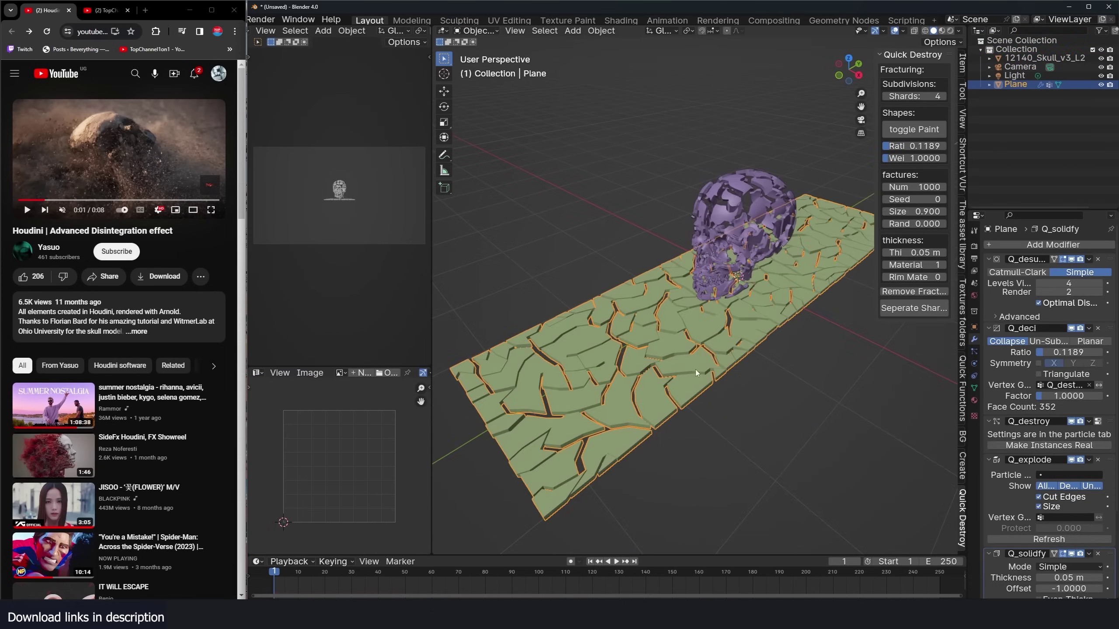
mouse_move(776, 306)
middle_mouse_down()
mouse_move(715, 334)
mouse_move(692, 331)
mouse_move(750, 305)
mouse_move(757, 316)
middle_mouse_up()
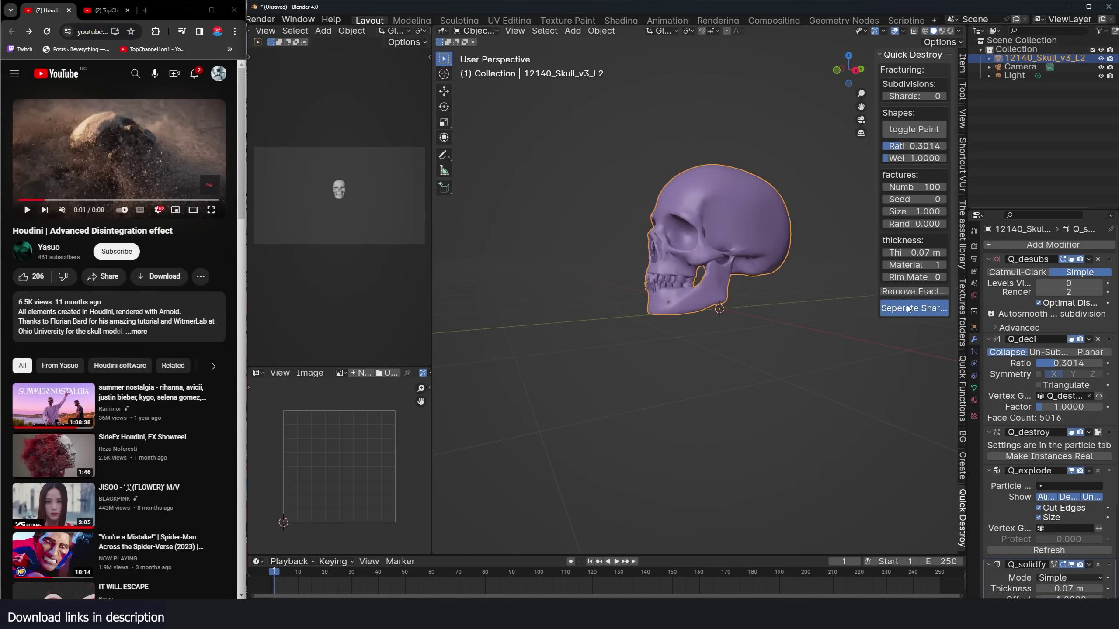
- Separate the skull's shards into individual objects and move the unfractured original skull aside
left_click(908, 308)
middle_click_drag(775, 252, 695, 175)
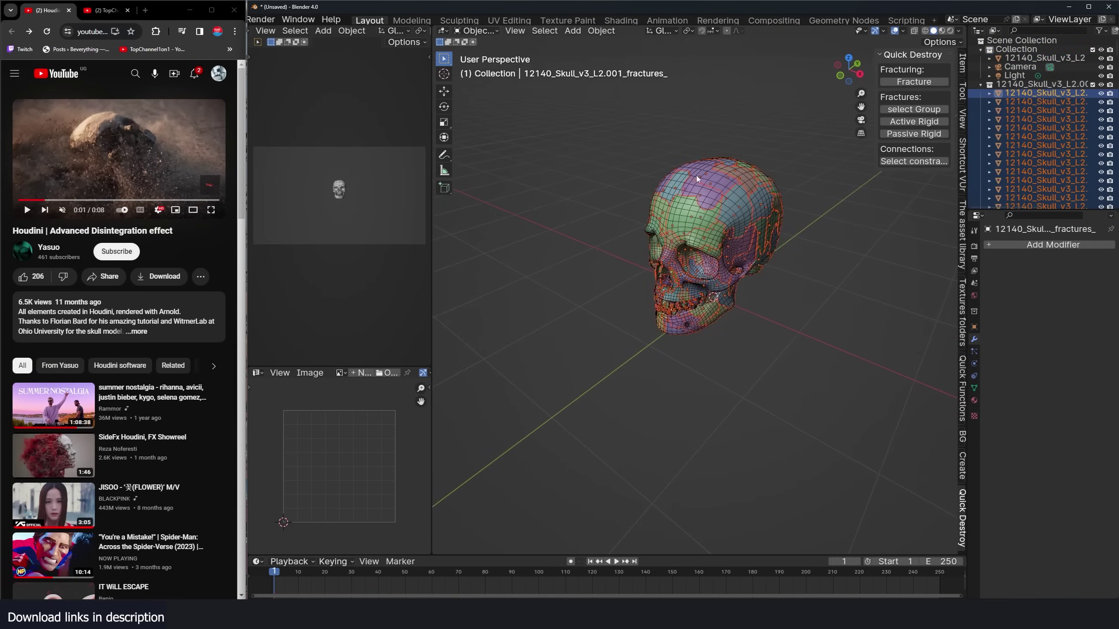
left_click(696, 175)
key("g")
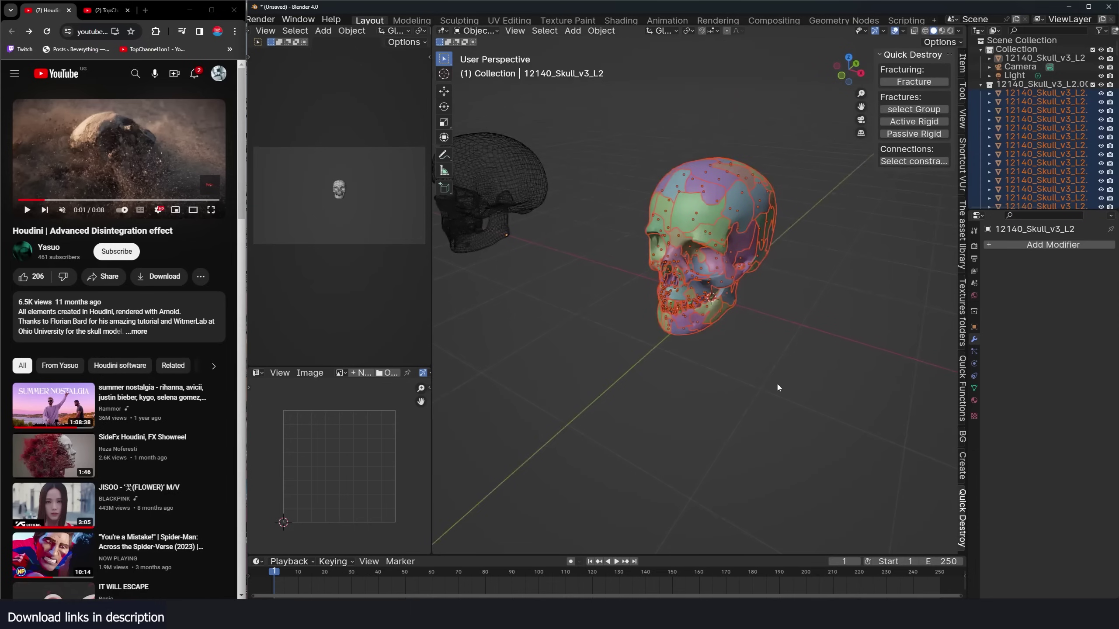
- Make all the separated skull pieces active rigid bodies
scroll(658, 179, "up", 2)
scroll(665, 189, "up", 3)
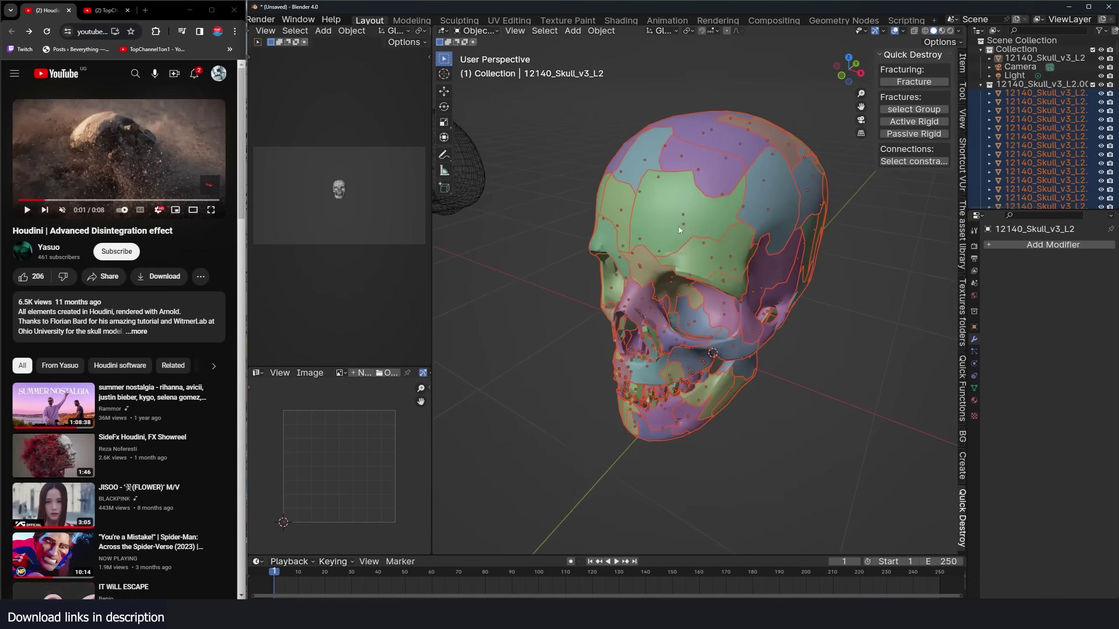
left_click(692, 148)
key("ctrl+z")
middle_click_drag(778, 280, 763, 245)
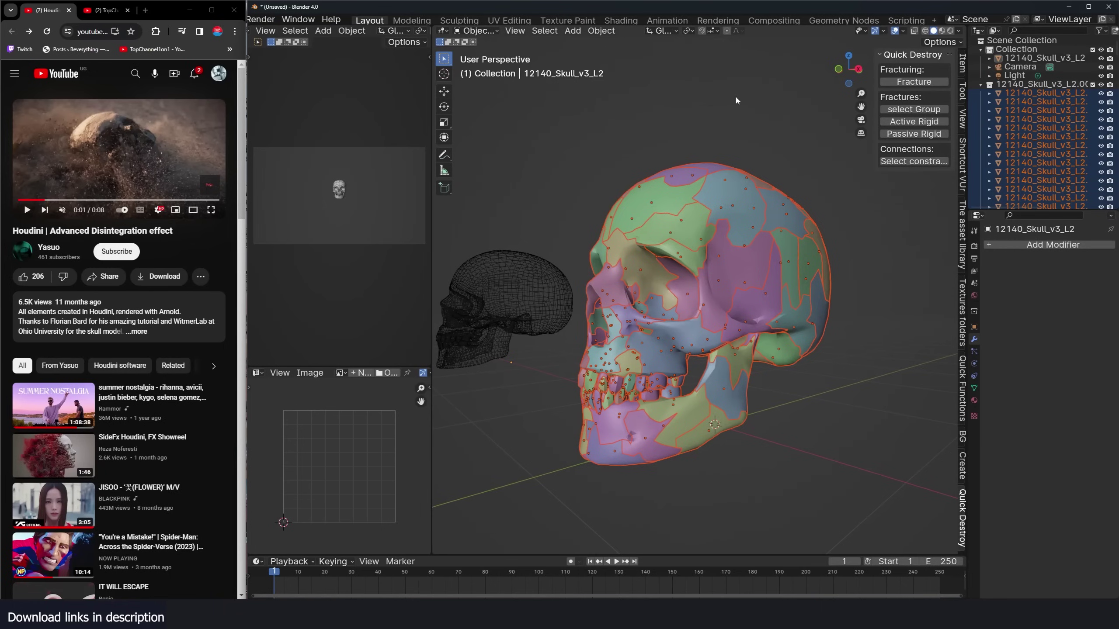
left_click(925, 123)
scroll(718, 279, "down", 4)
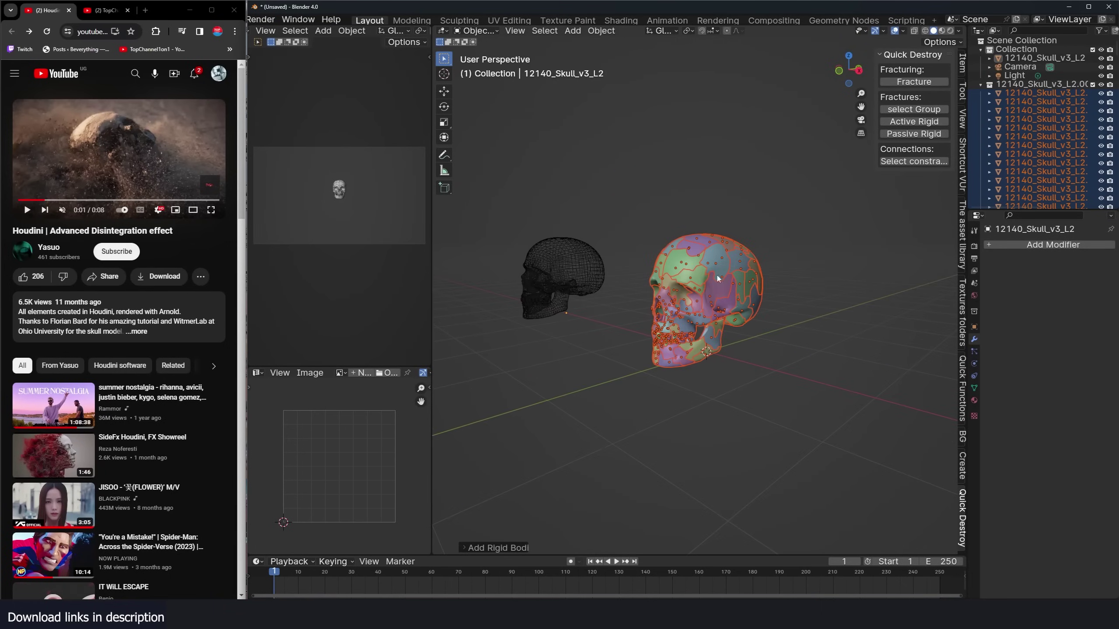
- Play the rigid body simulation from frame 0 and add a plane beneath the skull pieces as collision ground
left_click(601, 32)
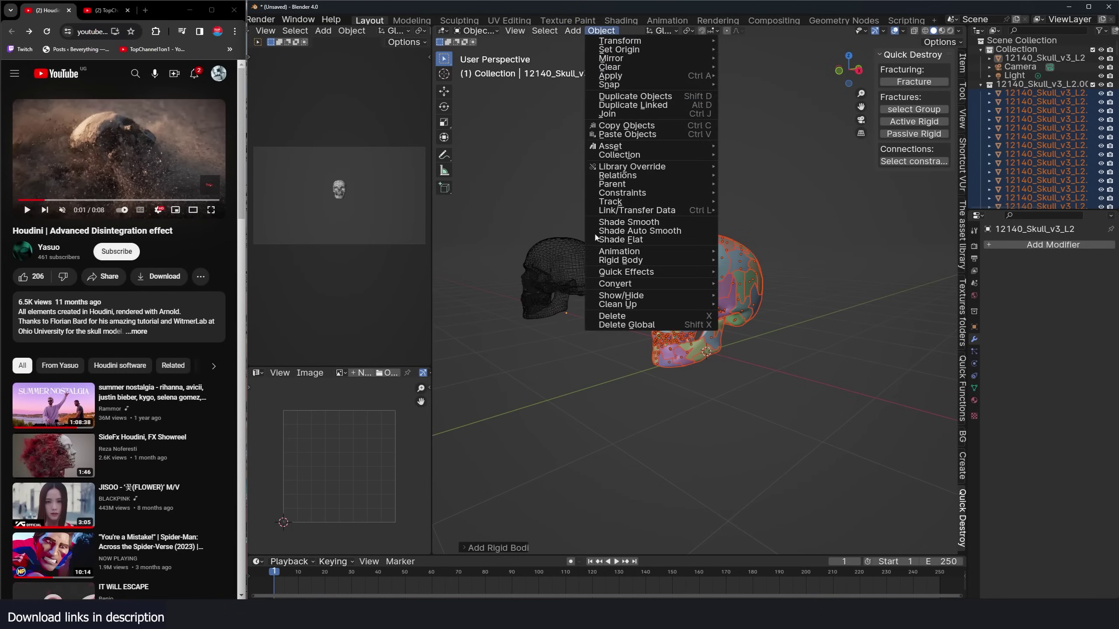
left_click(270, 586)
key("space")
key("Escape")
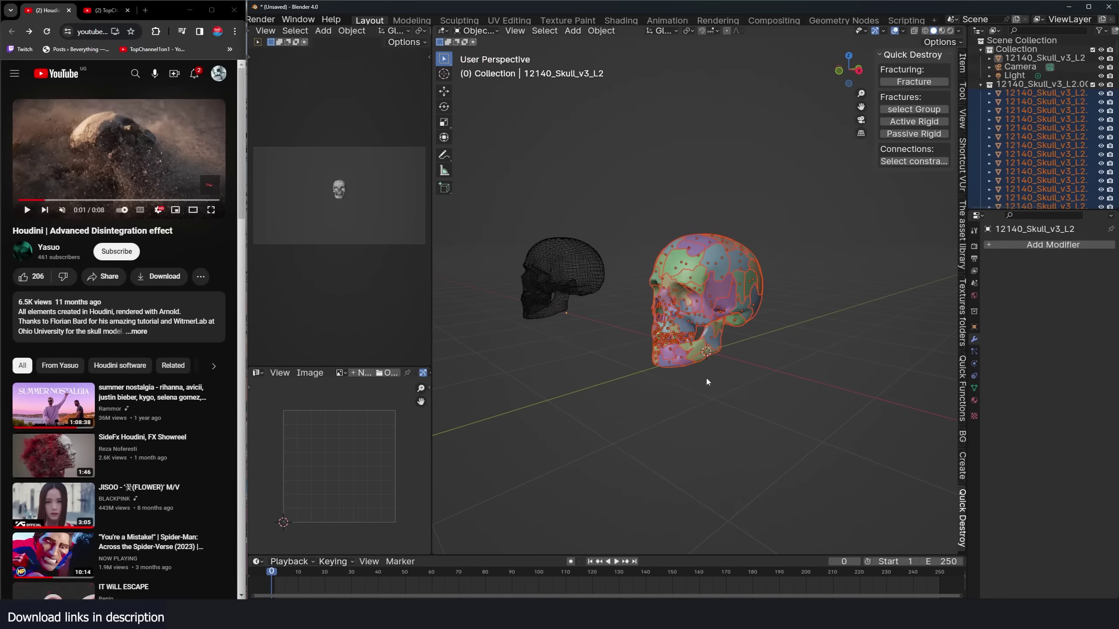
key("shift+a")
left_click(730, 361)
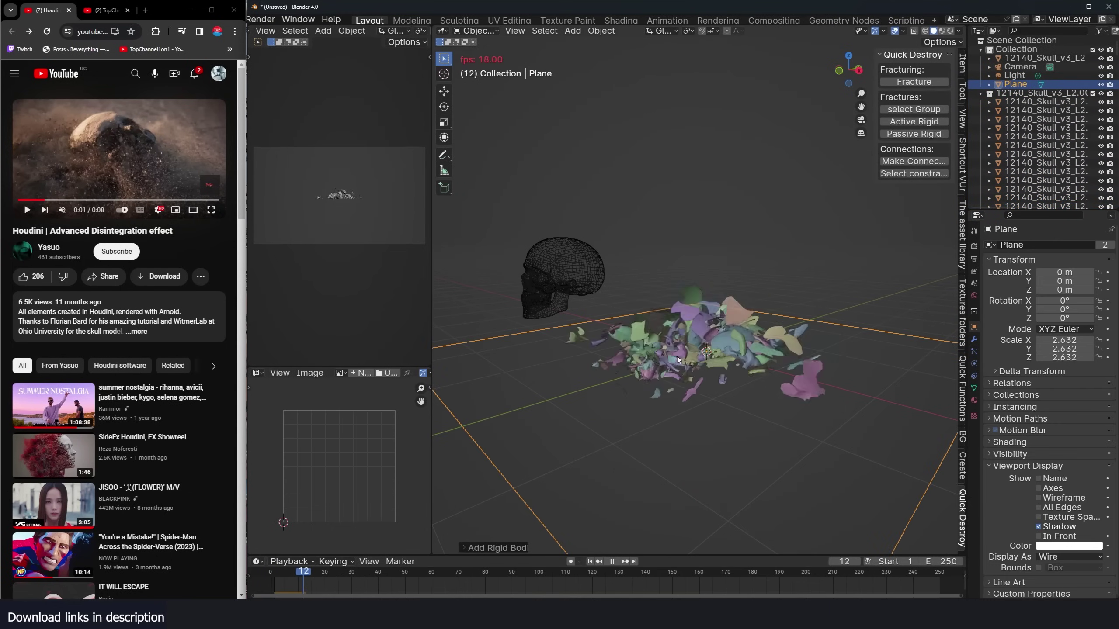
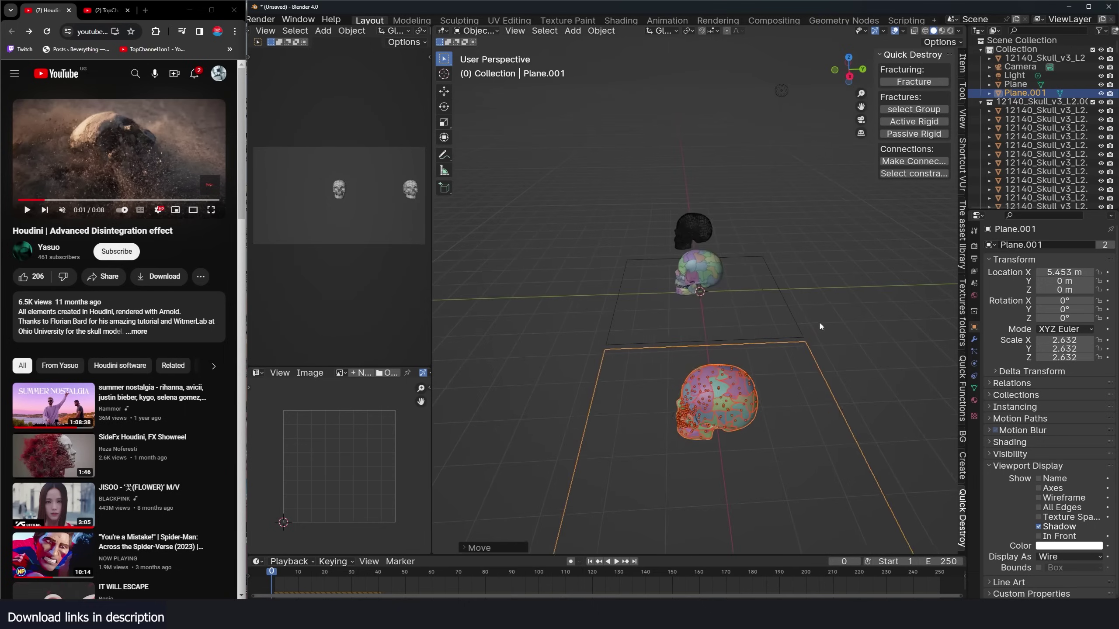
- Select all pieces of the duplicated fractured skull and connect them with Blender's own rigid body Connect operation
left_click(819, 325)
left_click_drag(840, 444, 839, 444)
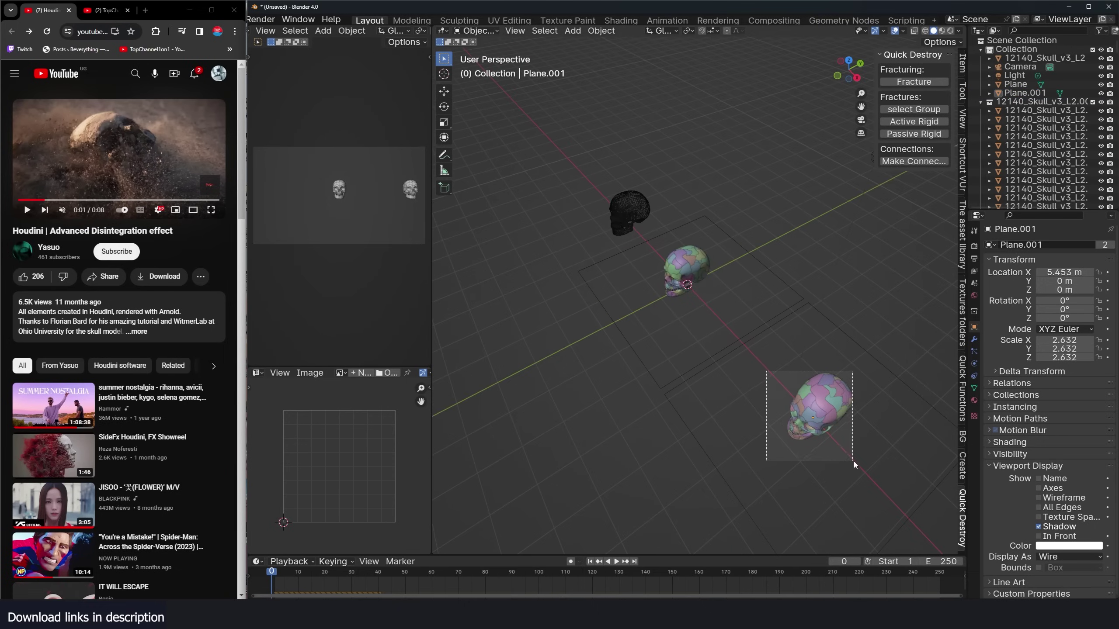
left_click(601, 30)
mouse_move(621, 260)
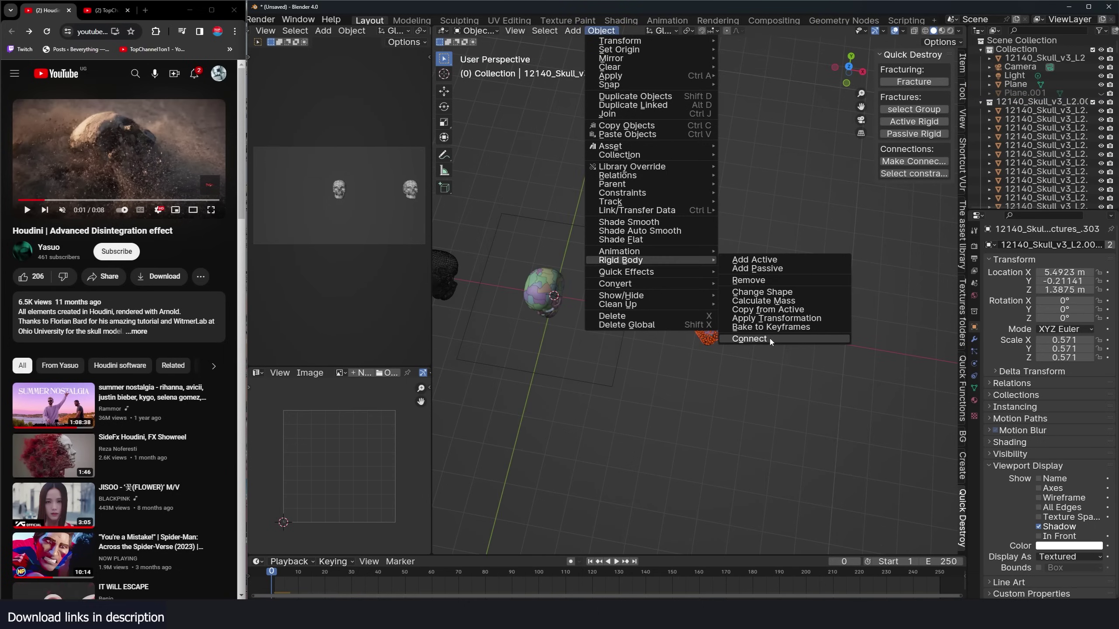
left_click(771, 342)
- Play the simulation and examine how the connected skull copy behaves beside the unconnected one
middle_click_drag(771, 342, 749, 339)
key("space")
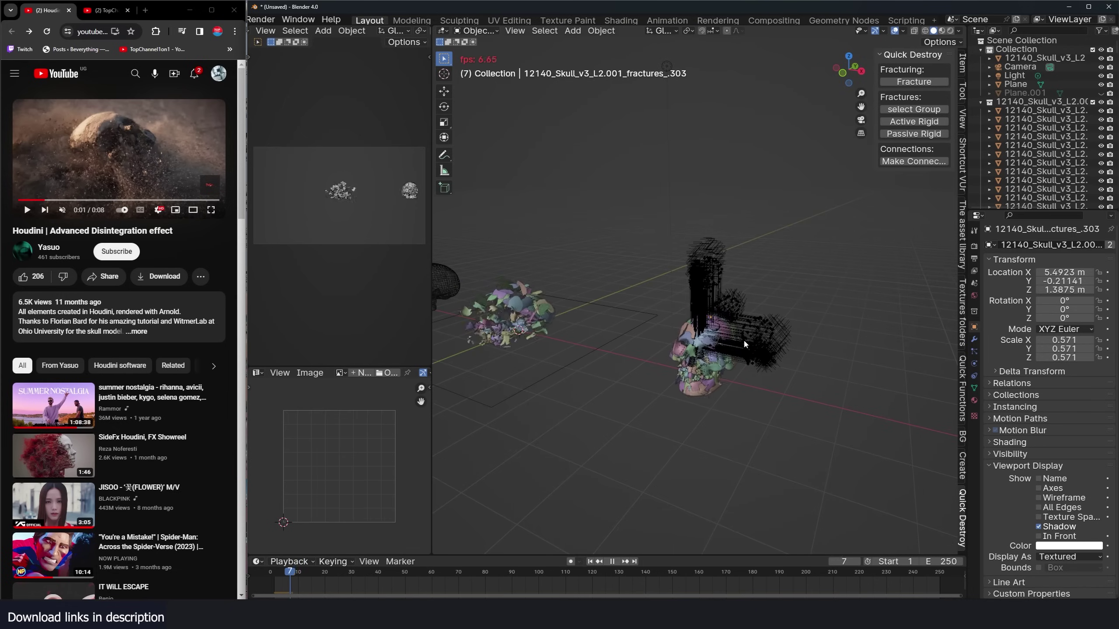
mouse_move(755, 352)
middle_mouse_down()
mouse_move(777, 362)
mouse_move(767, 368)
middle_mouse_up()
key("space")
scroll(748, 354, "up", 8)
scroll(768, 368, "down", 5)
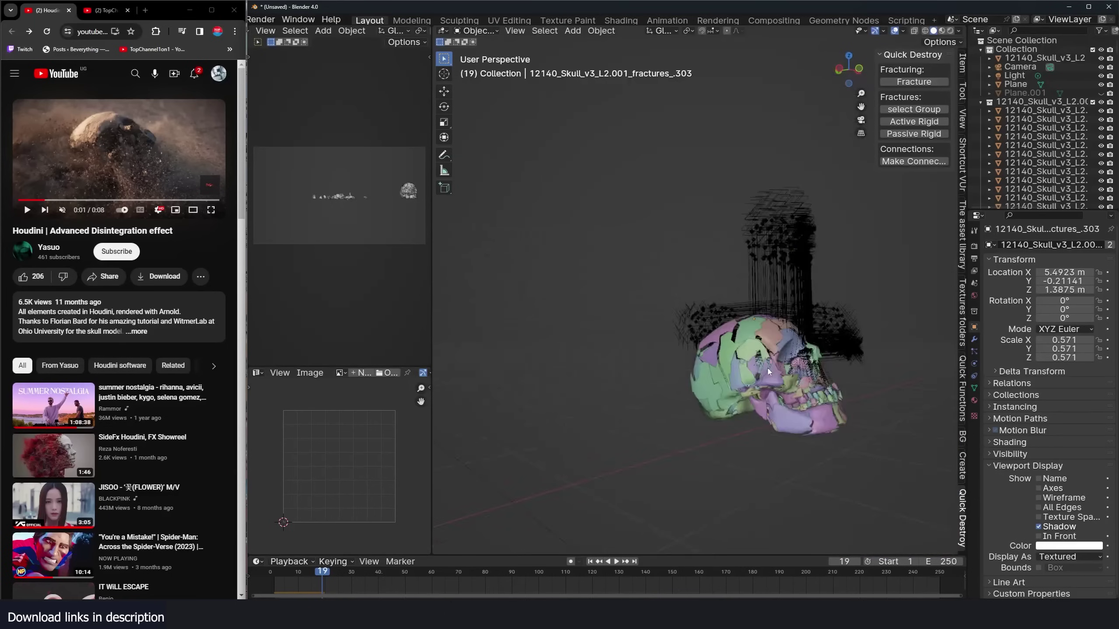
- Rewind to frame 0, select all pieces of the unconnected skull, and generate constraints between them with Quick Destroy's Make Connections
key("shift+Left")
key("KP_7")
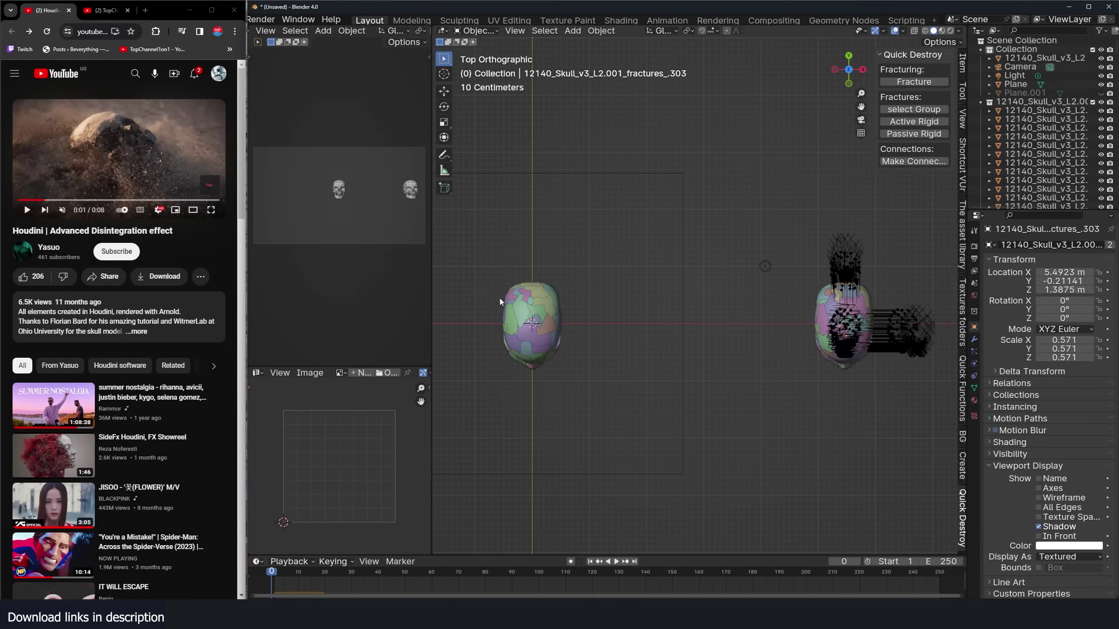
left_click_drag(478, 266, 585, 387)
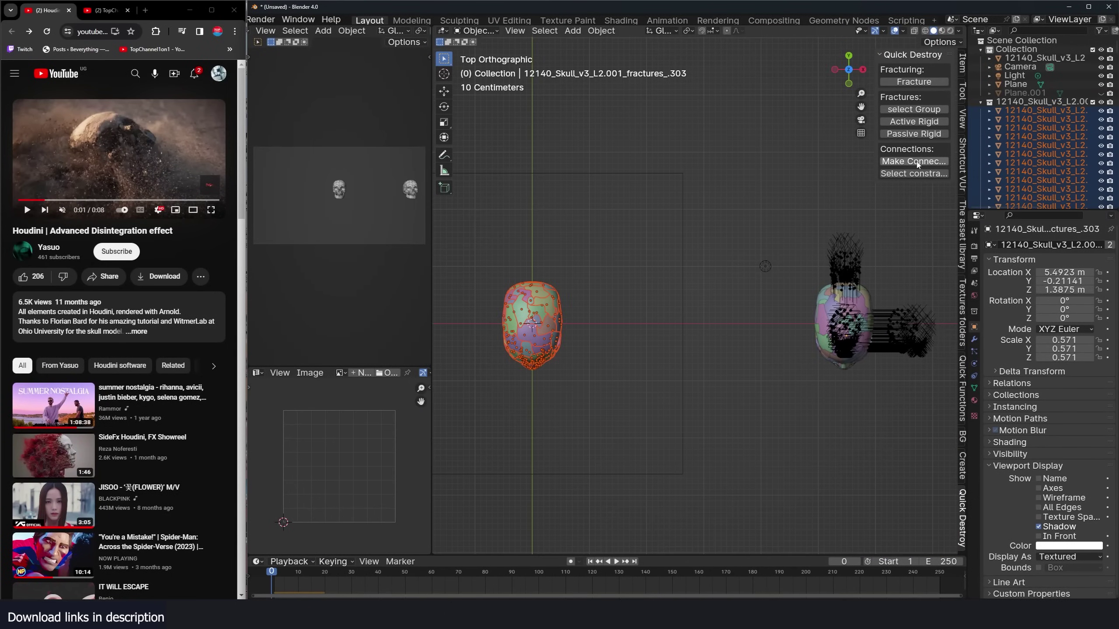
middle_click_drag(775, 185, 677, 330)
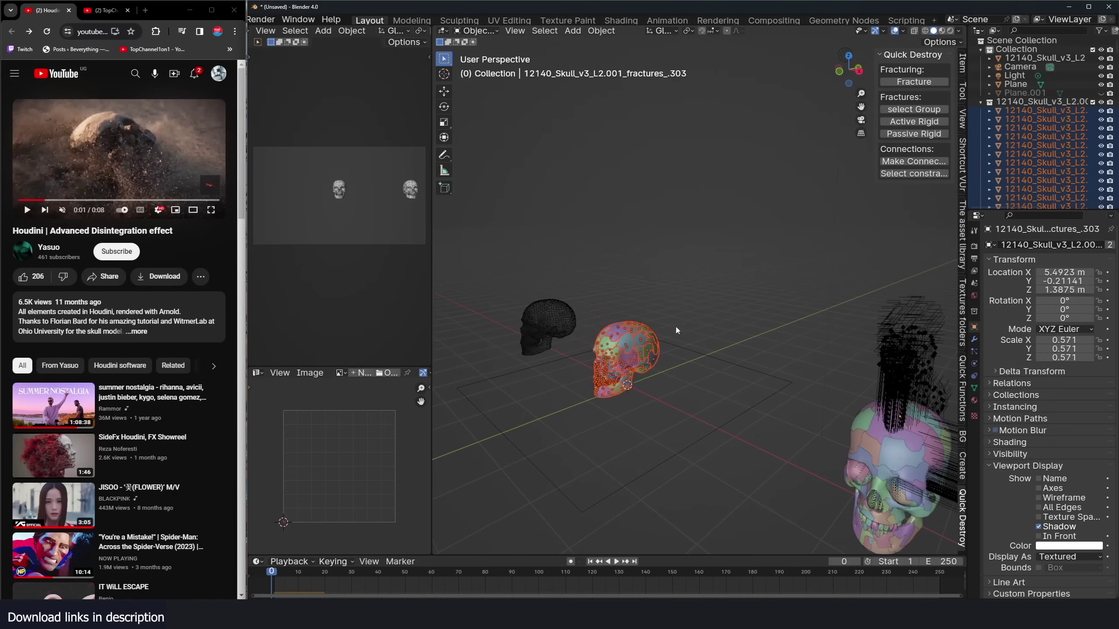
left_click(904, 162)
- Examine the generated constraints on the skull from the front and right, including isolated in local view
key("KP_1")
scroll(685, 296, "up", 4)
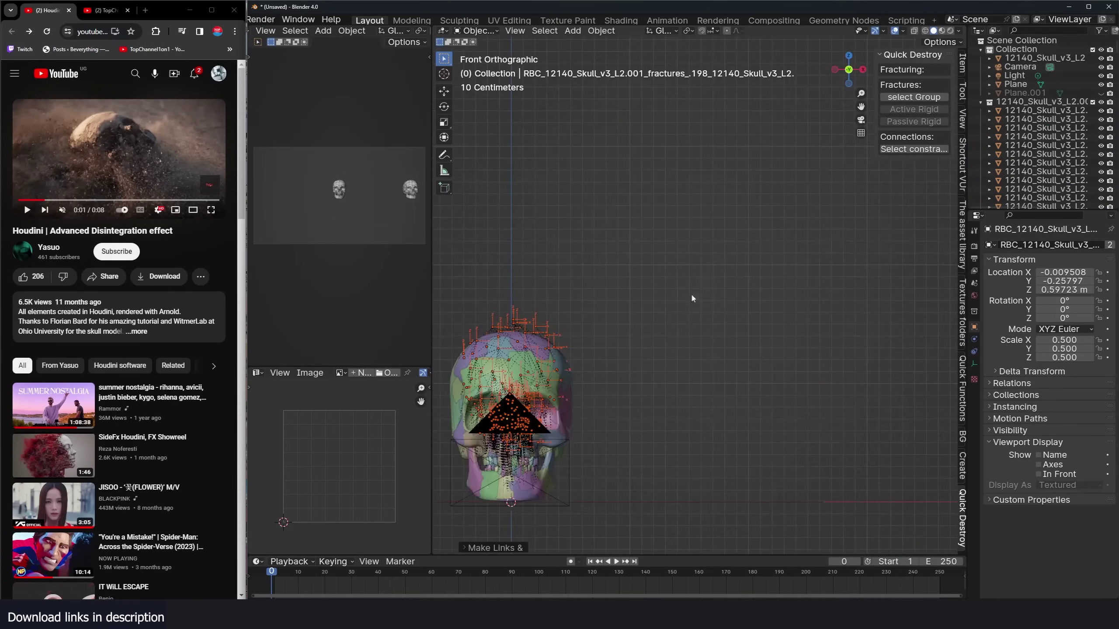
middle_click_drag(561, 387, 667, 307, "shift")
scroll(679, 287, "up", 3)
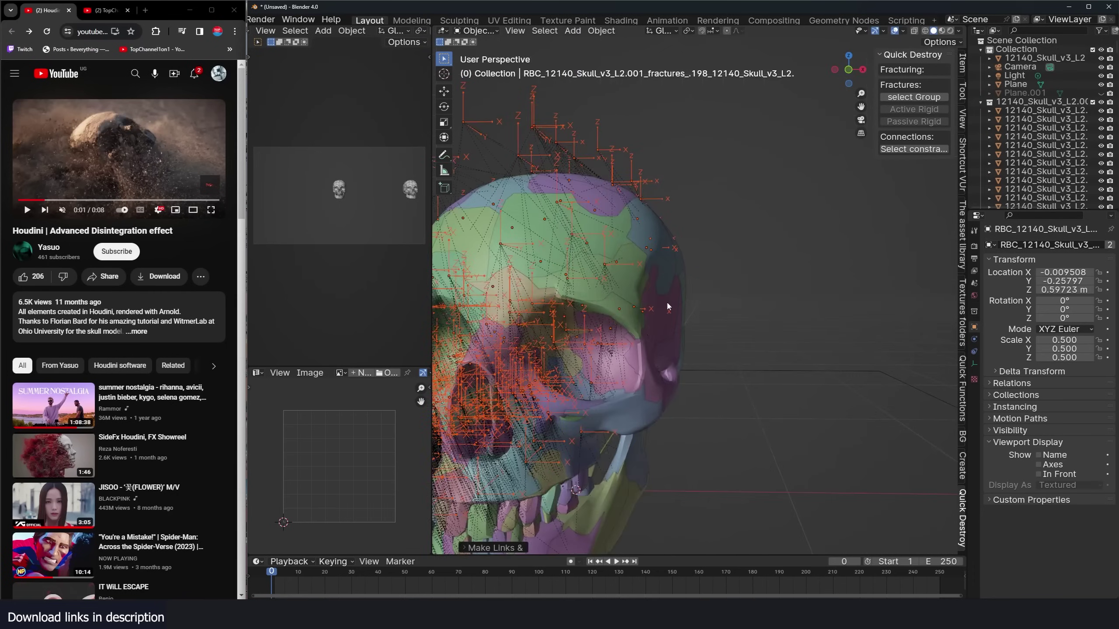
key("KP_3")
key("KP_1")
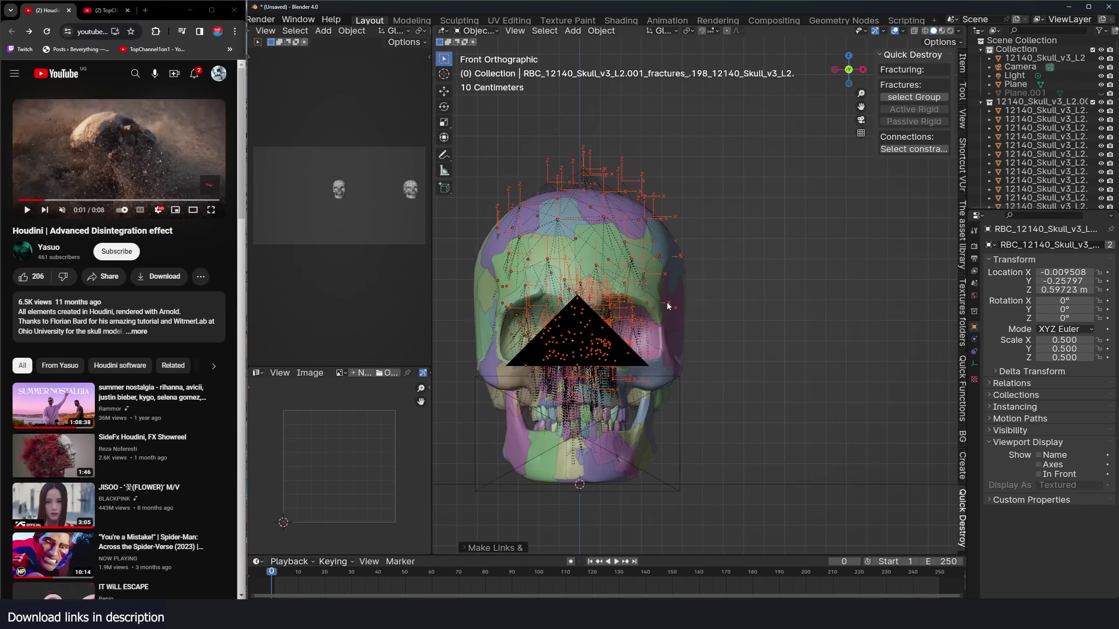
key("KP_Divide")
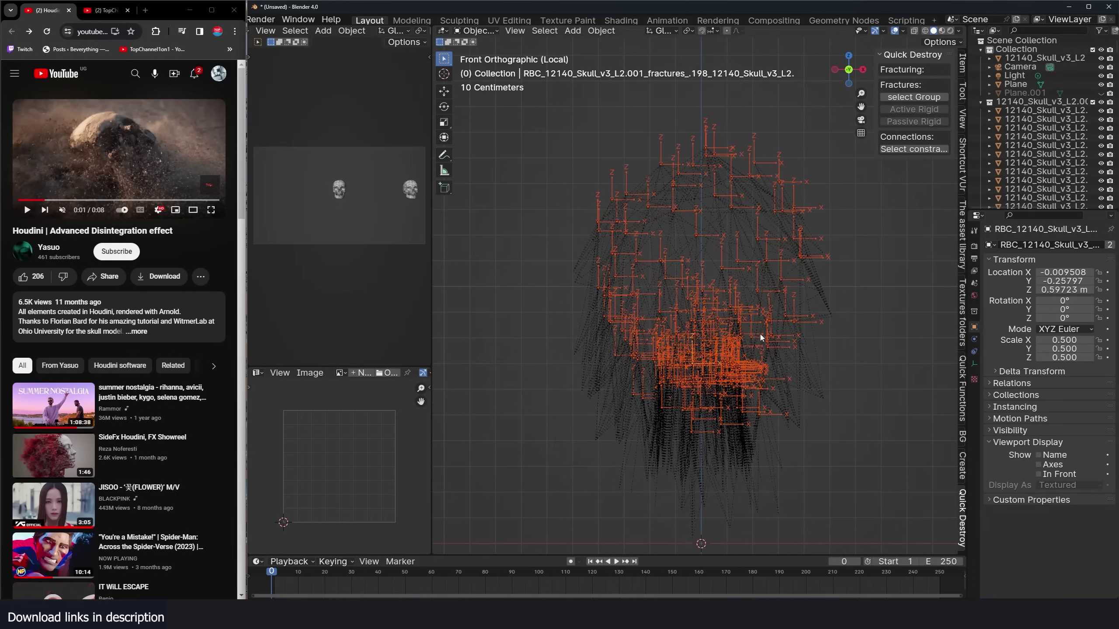
key("KP_3")
scroll(621, 328, "down", 2)
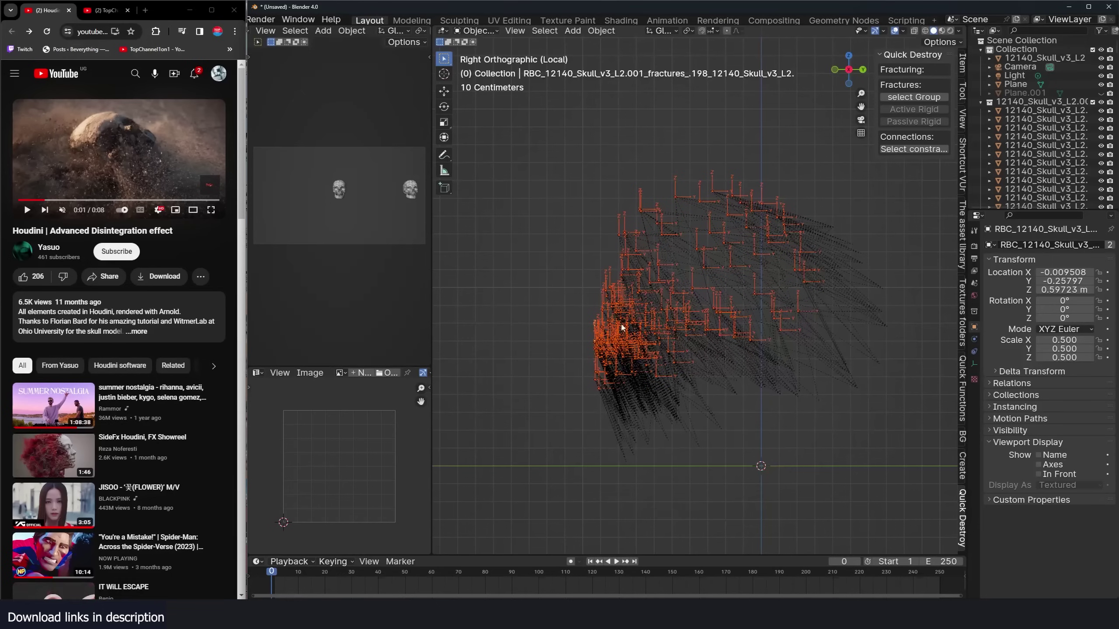
key("KP_Divide")
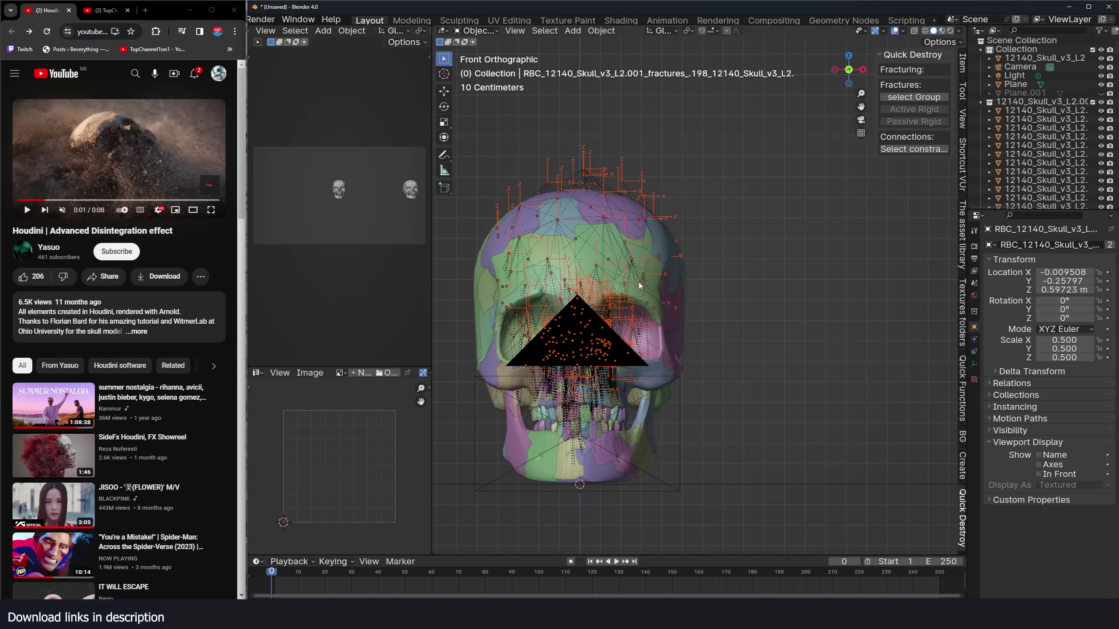
- Scale the skull's constraint empties up to 0.65 and lower them over the skull in front view
key("s")
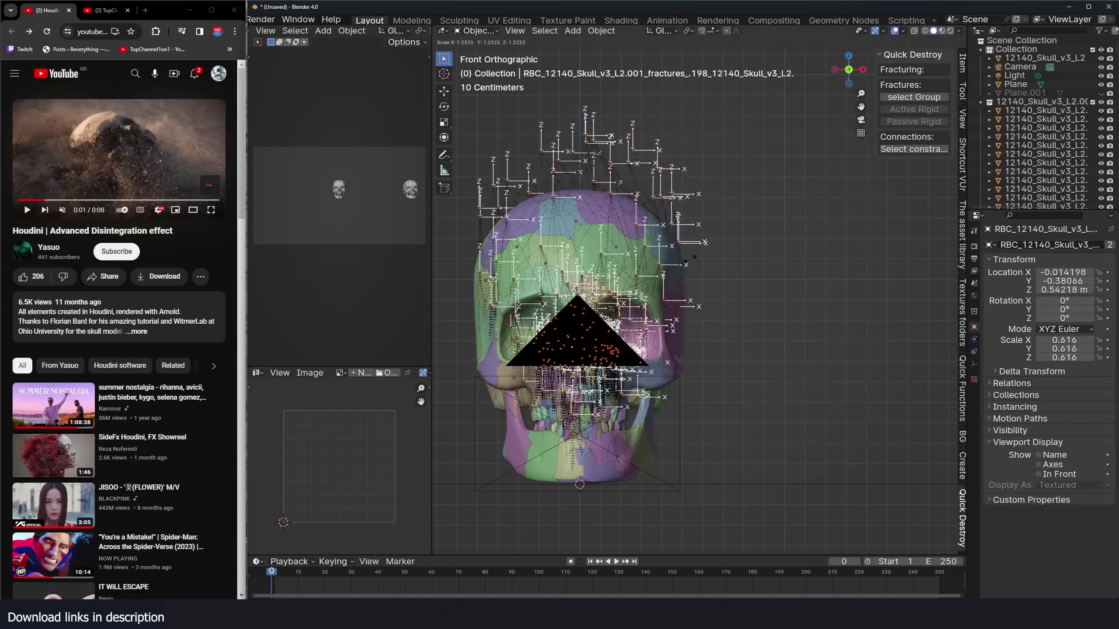
left_click(695, 258)
key("g")
key("z")
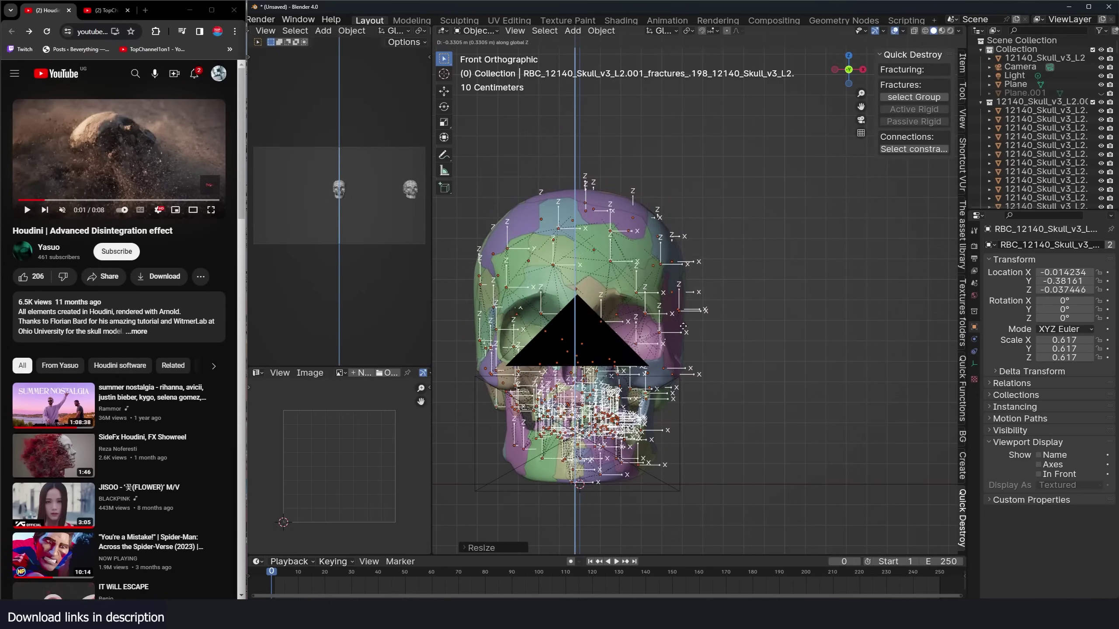
left_click(683, 326)
key("s")
left_click(689, 329)
key("g")
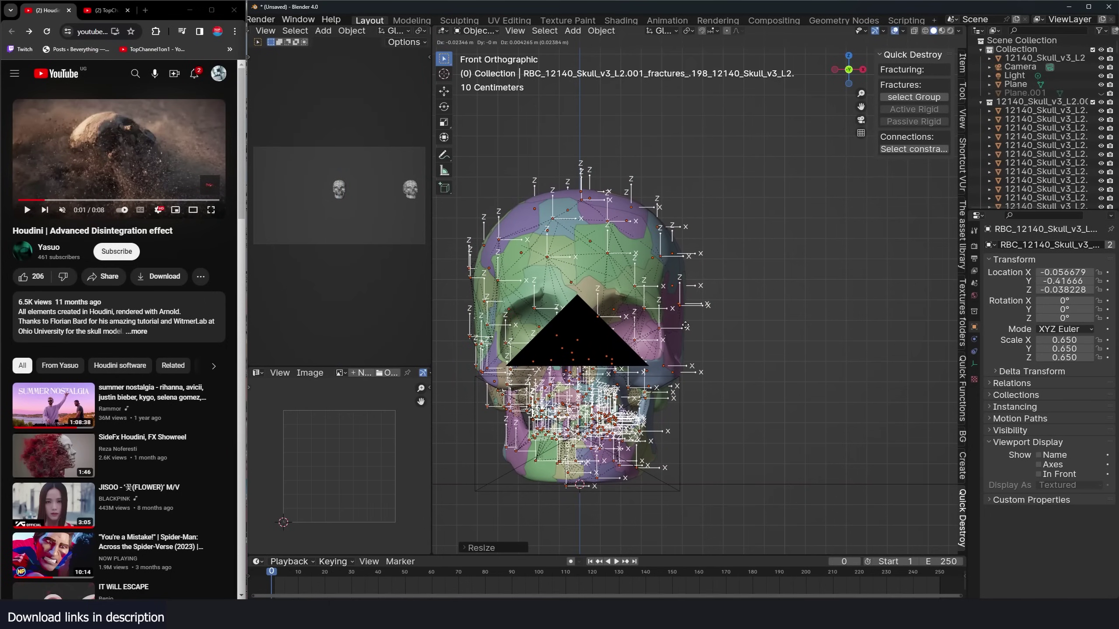
left_click(685, 325)
- Move the constraint empties along the Y axis back over the skull in right view
key("KP_3")
scroll(685, 325, "down", 3)
key("g")
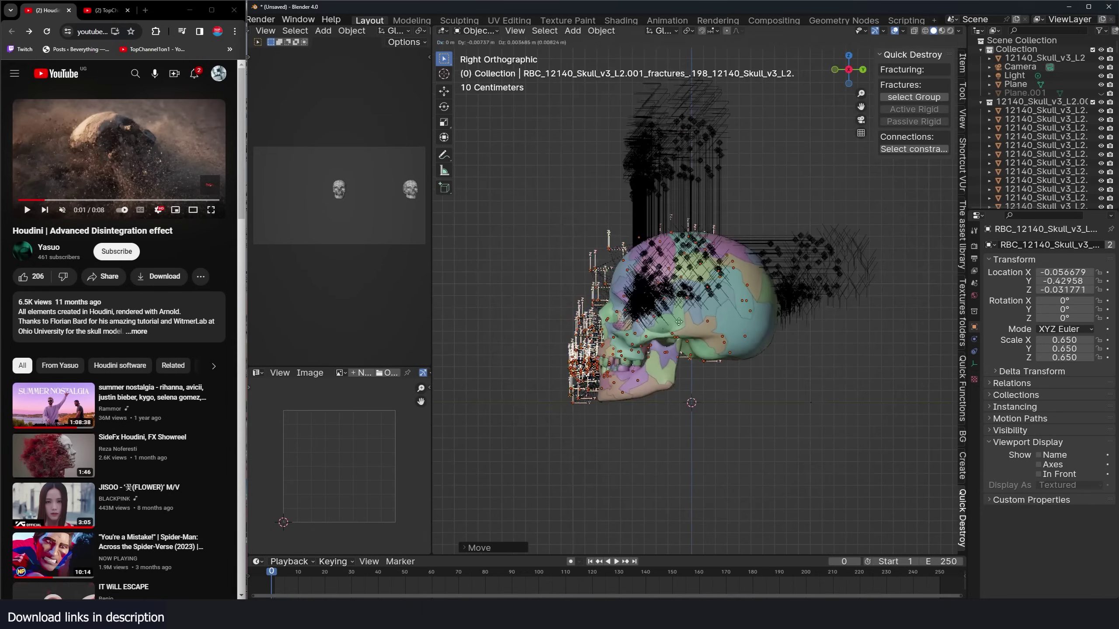
key("x")
key("y")
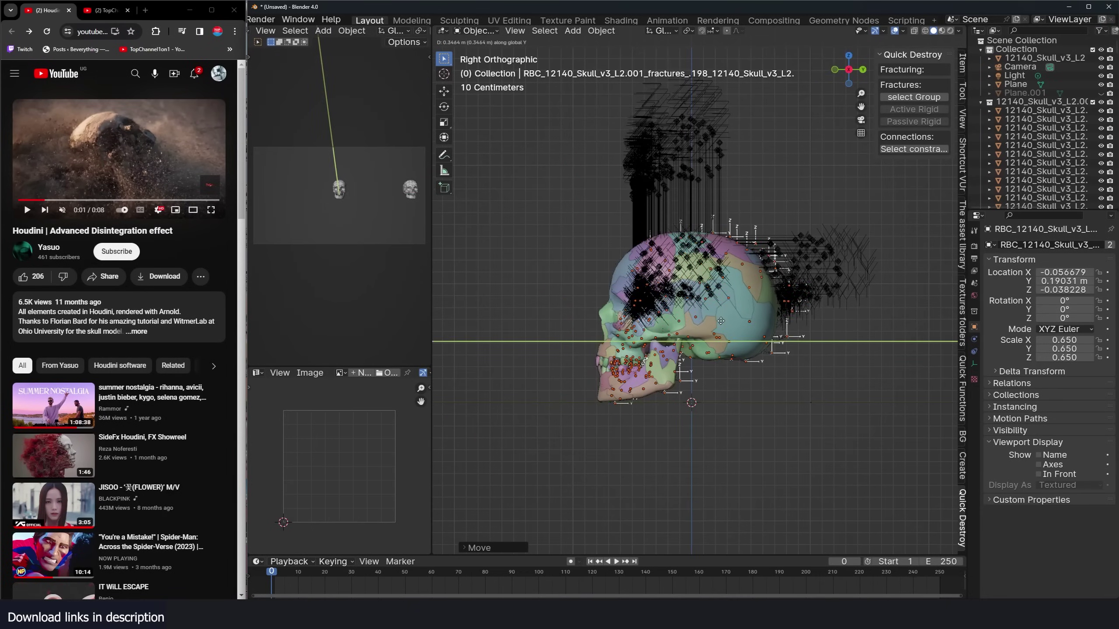
left_click(721, 321)
- Play the simulation and compare the Quick Destroy connected skull with the copy connected by Blender's own operation
middle_click_drag(721, 321, 793, 308)
key("space")
middle_click_drag(694, 298, 753, 304)
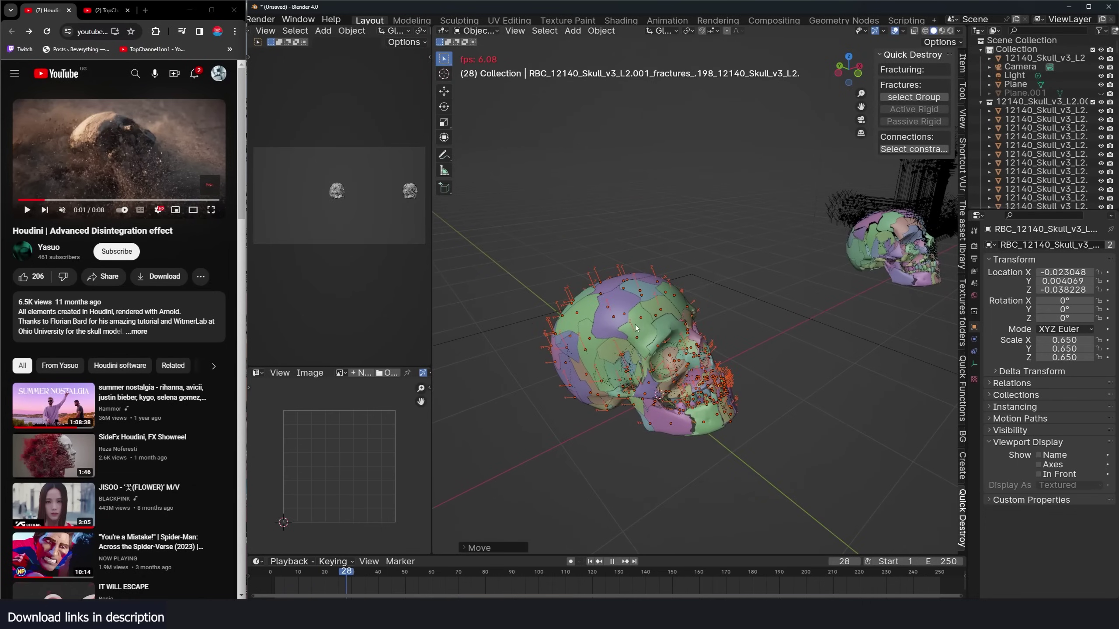
key("space")
scroll(643, 330, "up", 4)
middle_click_drag(642, 330, 617, 334)
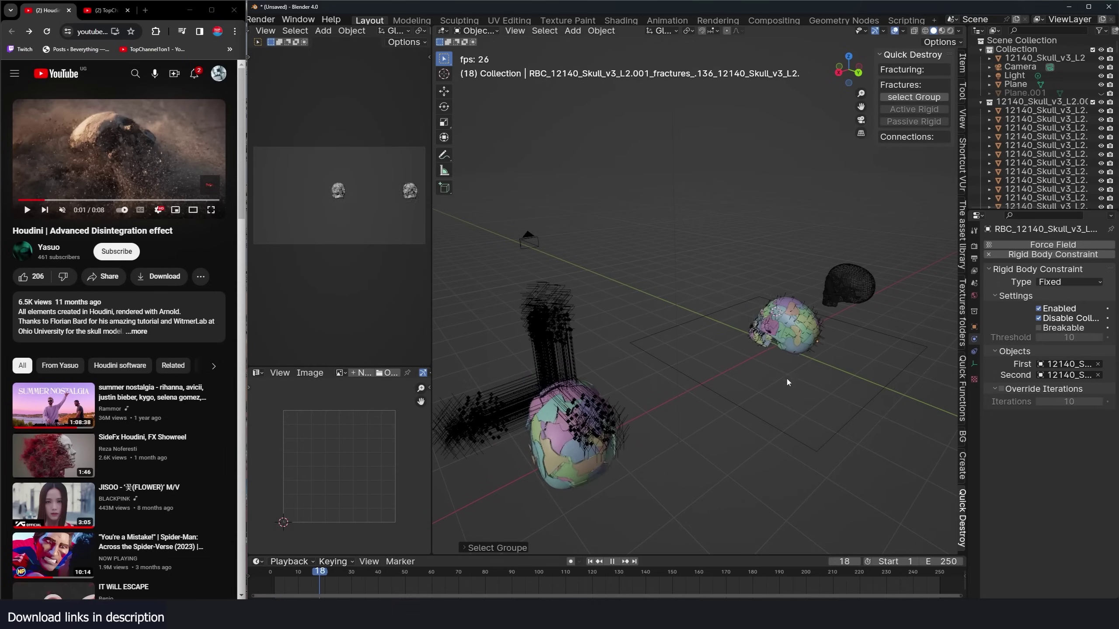
middle_click_drag(784, 346, 915, 378)
key("space")
middle_click_drag(687, 362, 758, 353)
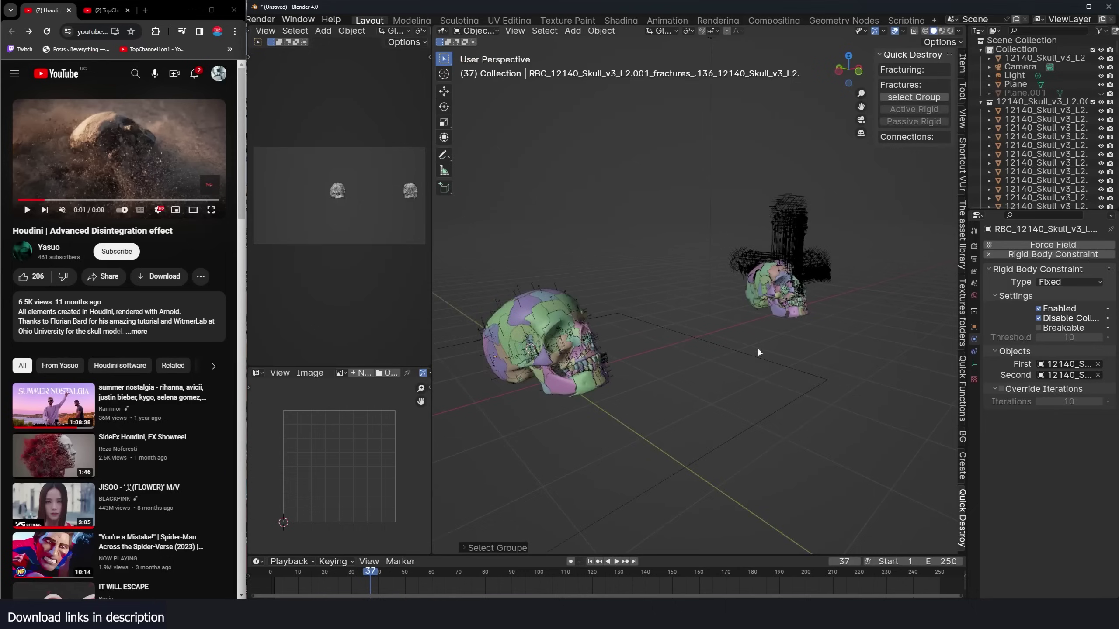
scroll(791, 290, "up", 2)
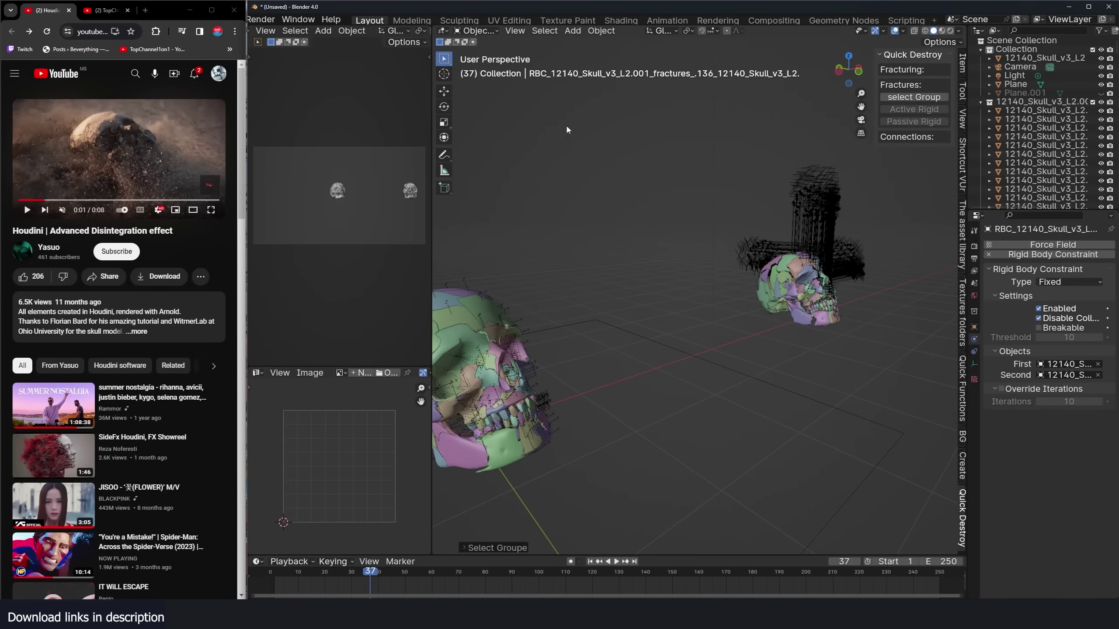
left_click(602, 32)
mouse_move(626, 272)
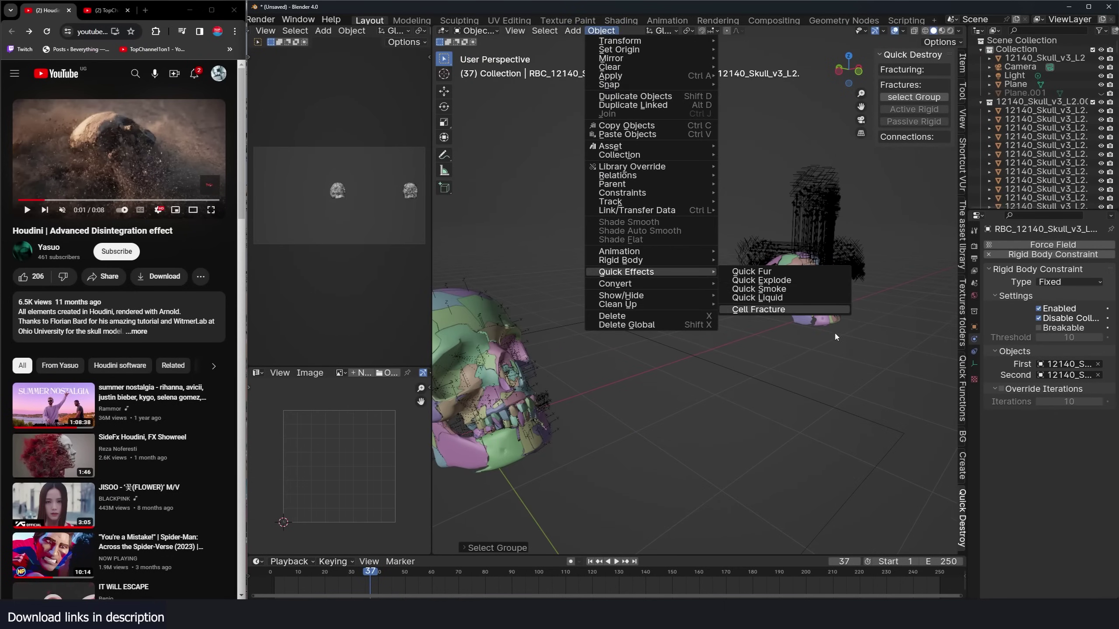
scroll(835, 337, "down", 3)
middle_click_drag(835, 336, 788, 309)
scroll(787, 308, "up", 2)
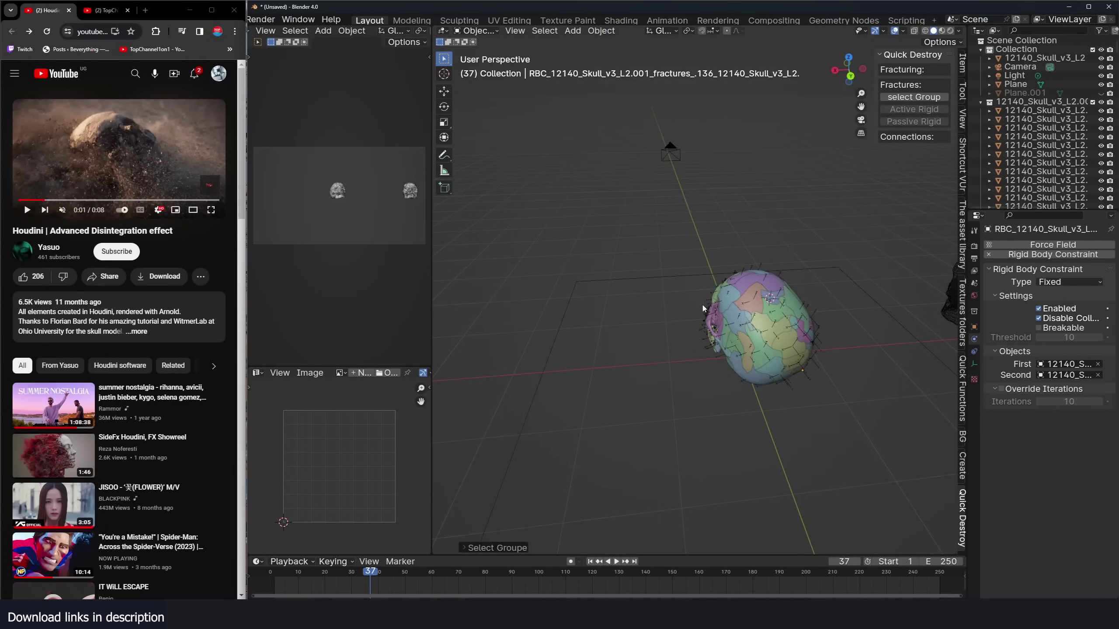
- Select the Quick Destroy connected skull's constraints with Select Constraints and try to move them
middle_click_drag(704, 309, 718, 281)
left_click_drag(680, 242, 829, 389)
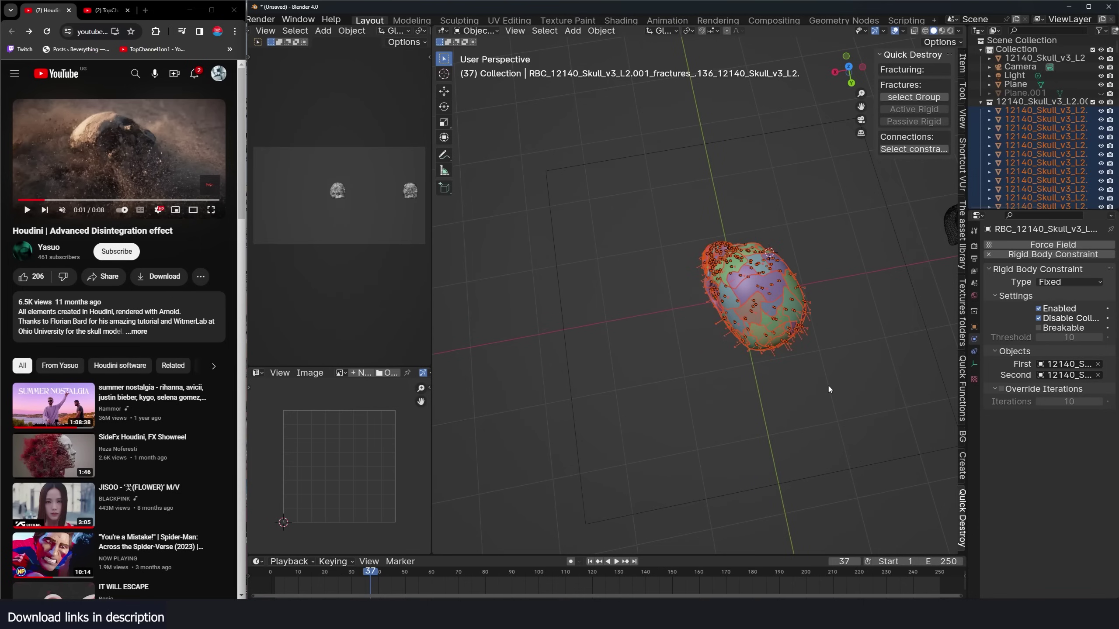
left_click(914, 152)
middle_click_drag(781, 342, 877, 274)
key("g")
right_click(872, 205)
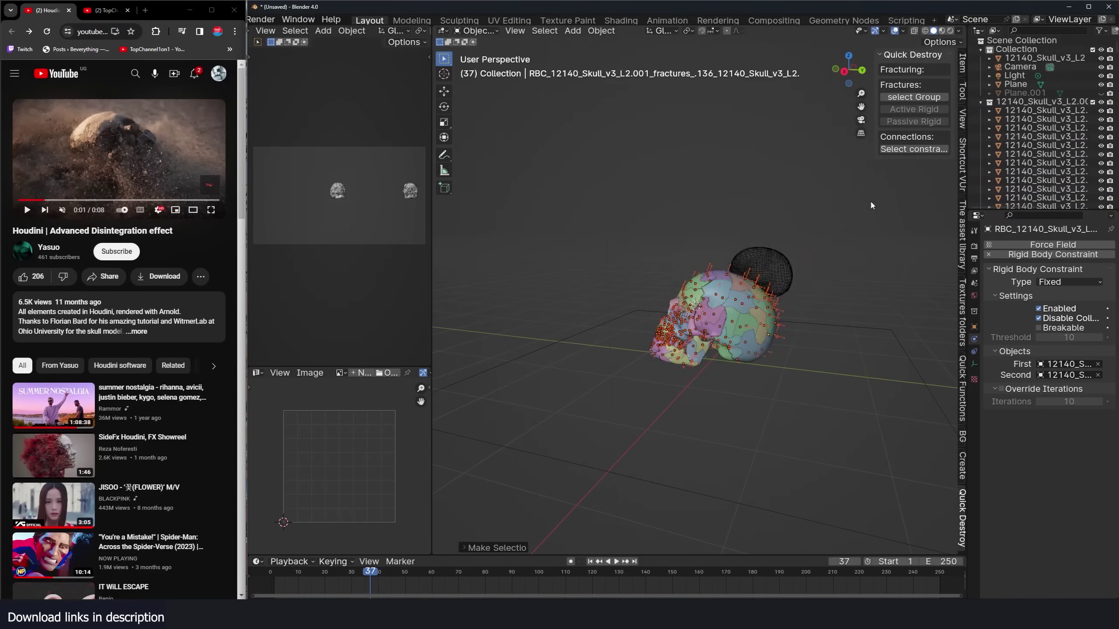
- Add a cube empty around the skull and return the viewport to solid shading
scroll(807, 297, "up", 2)
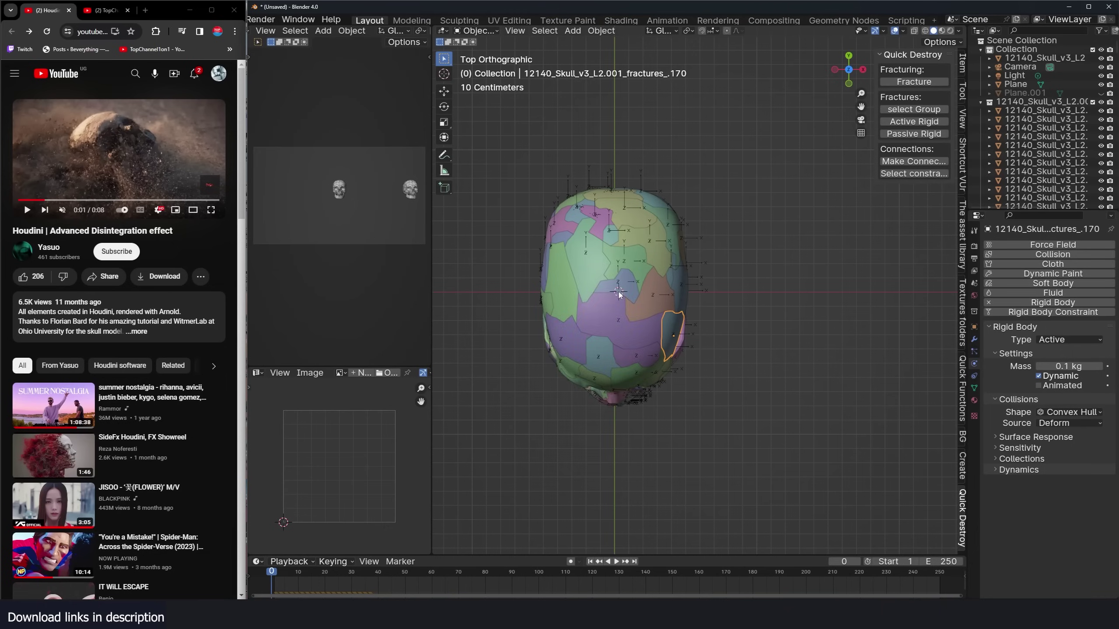
key("shift+a")
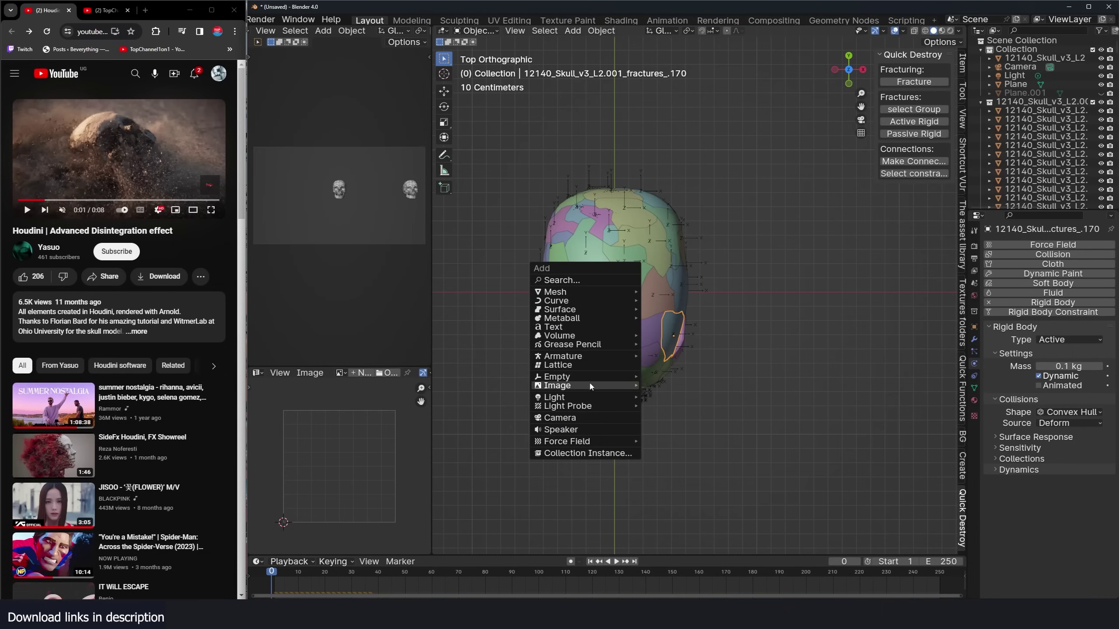
mouse_move(593, 377)
left_click(664, 415)
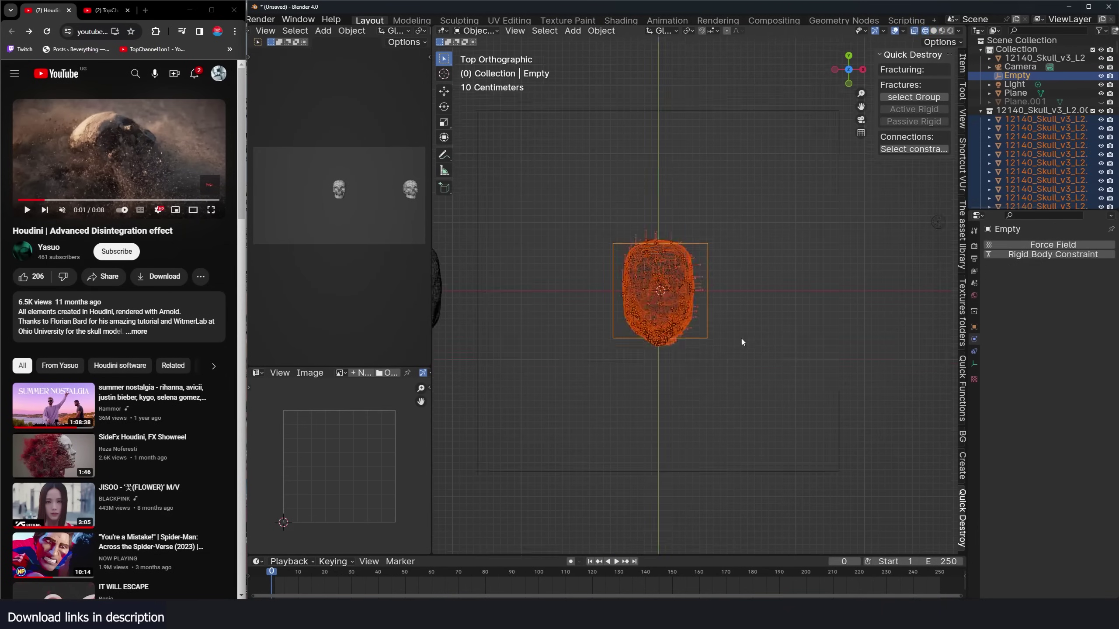
scroll(742, 343, "up", 4)
key("z")
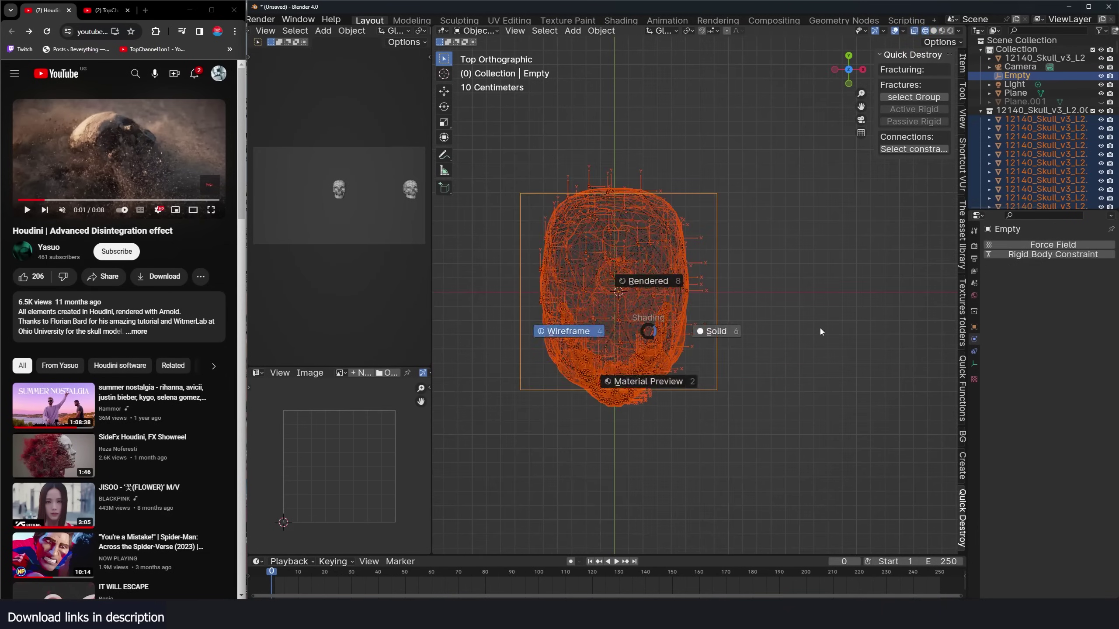
left_click(821, 331)
- Select every piece in the skull's Qdestroy_fractures collection and parent them to the cube empty
left_click(647, 289)
key("shift+g")
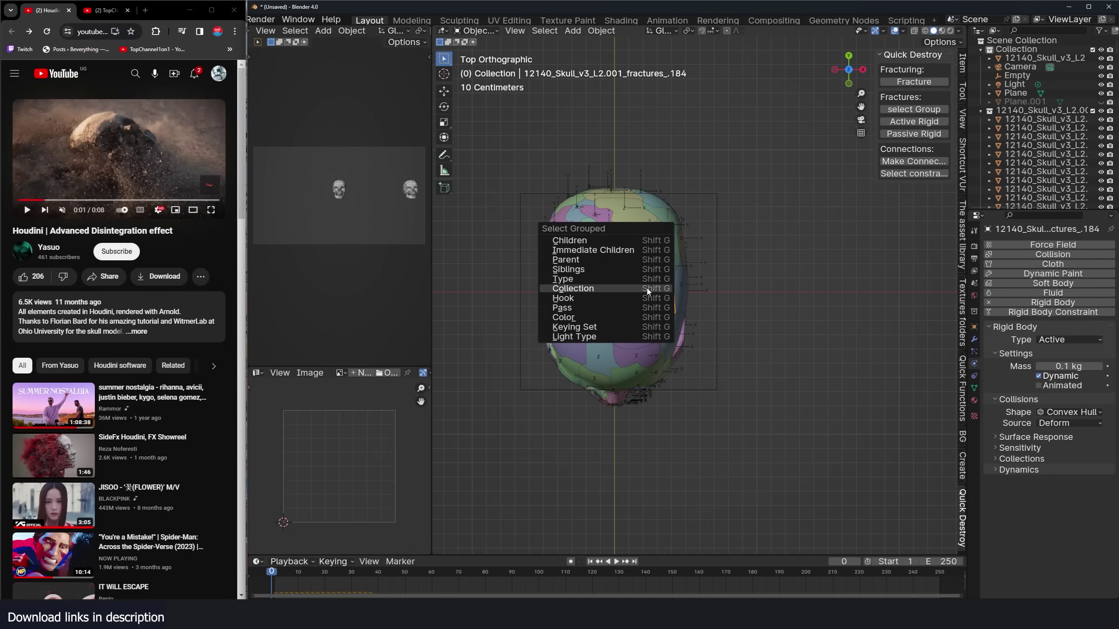
left_click(628, 289)
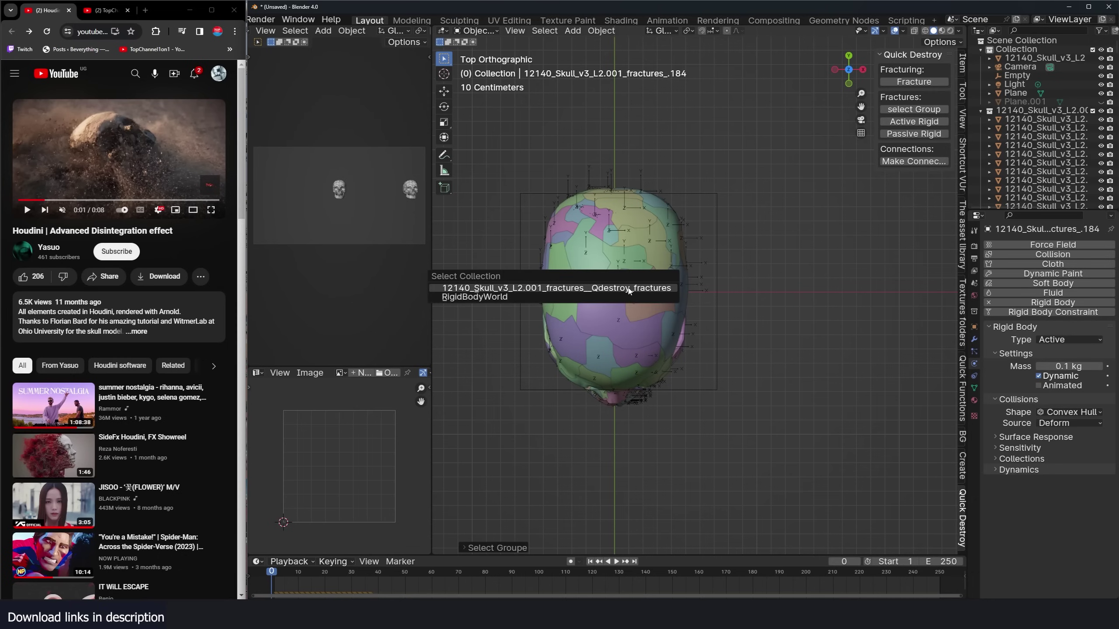
left_click(628, 289)
middle_click_drag(627, 287, 737, 188)
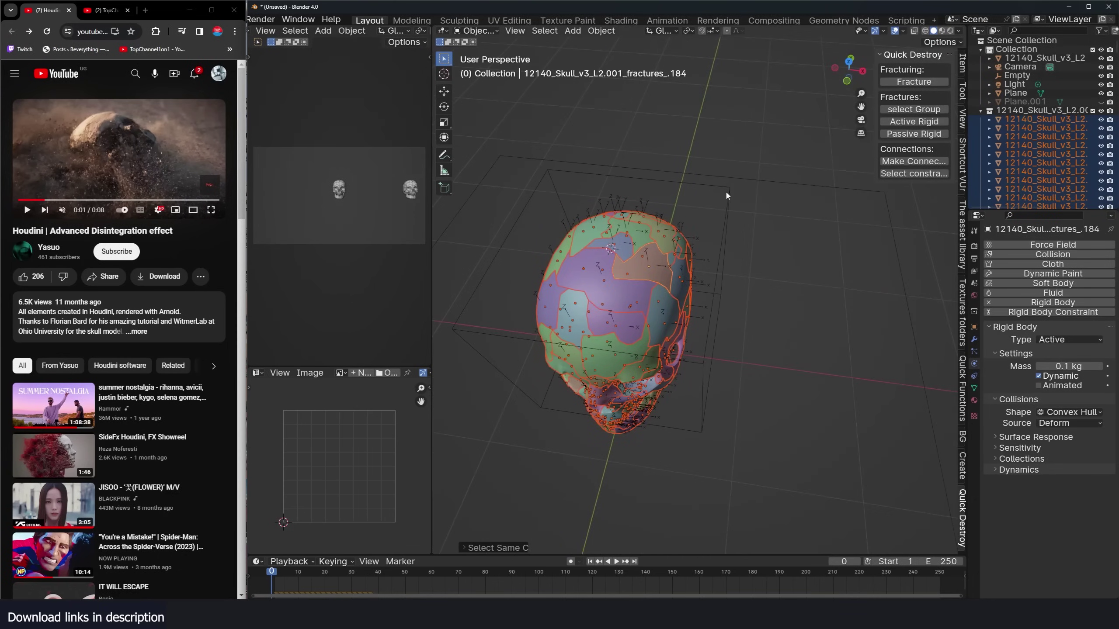
left_click(728, 195, "shift")
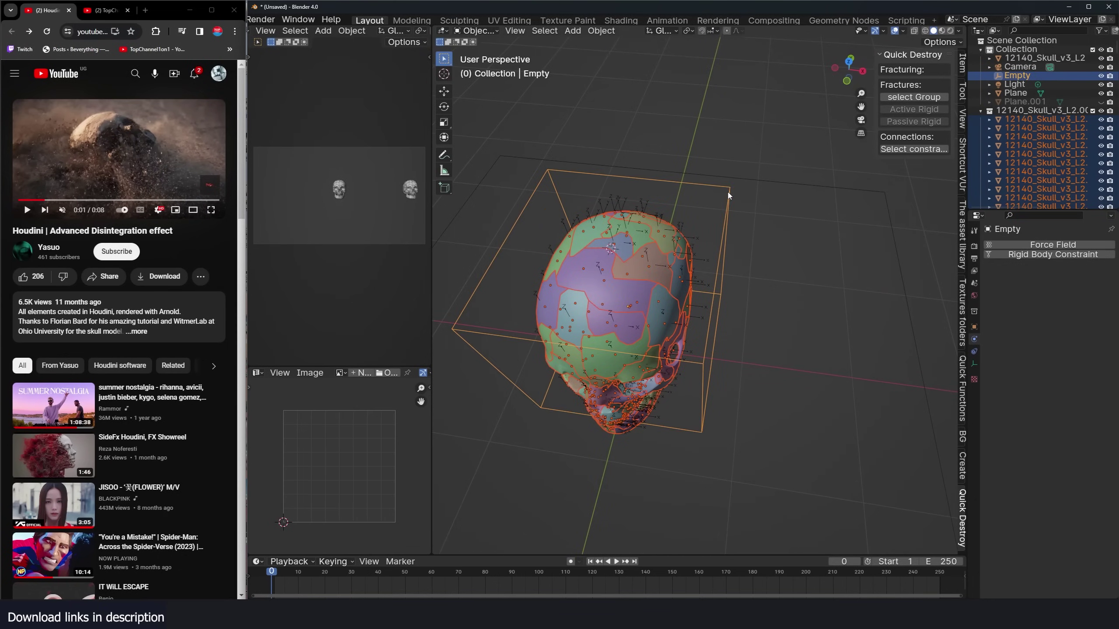
key("ctrl+p")
left_click(729, 195)
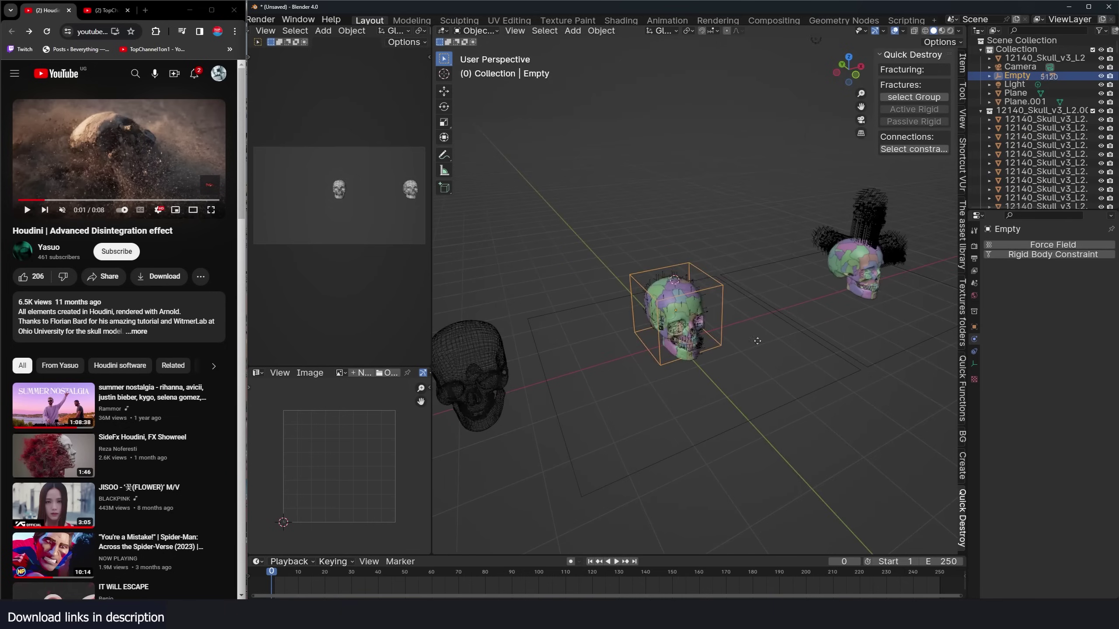
- Rotate the cube empty in front view, including a trackball rotation, and move it with its parented skull
key("g")
right_click(791, 238)
key("KP_1")
key("r")
left_click(779, 260)
key("r")
key("r")
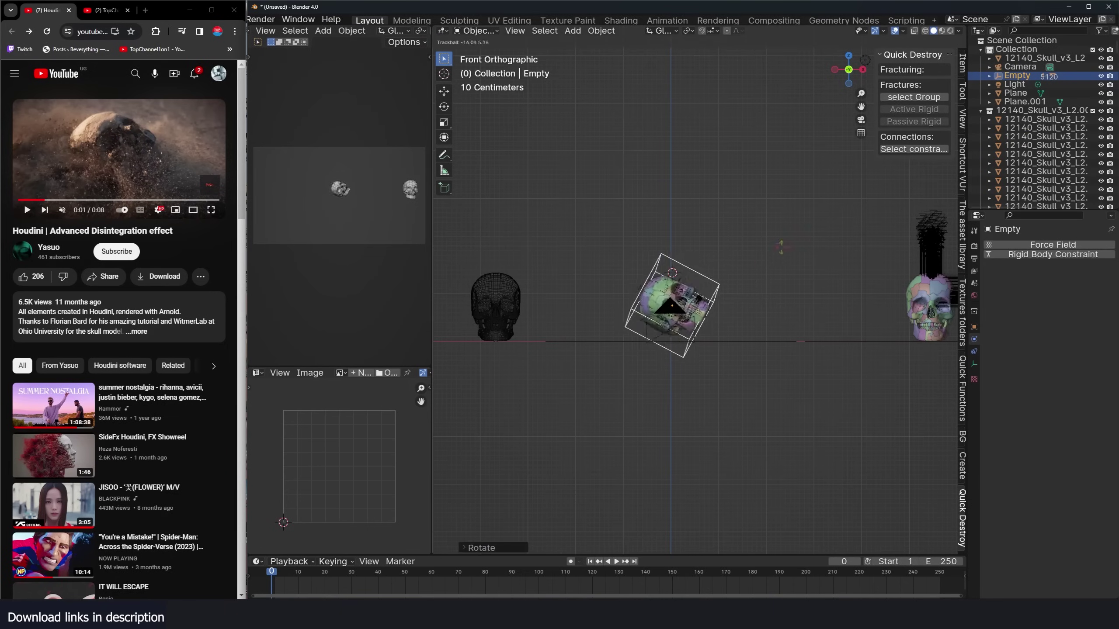
left_click(787, 245)
key("g")
left_click(720, 308)
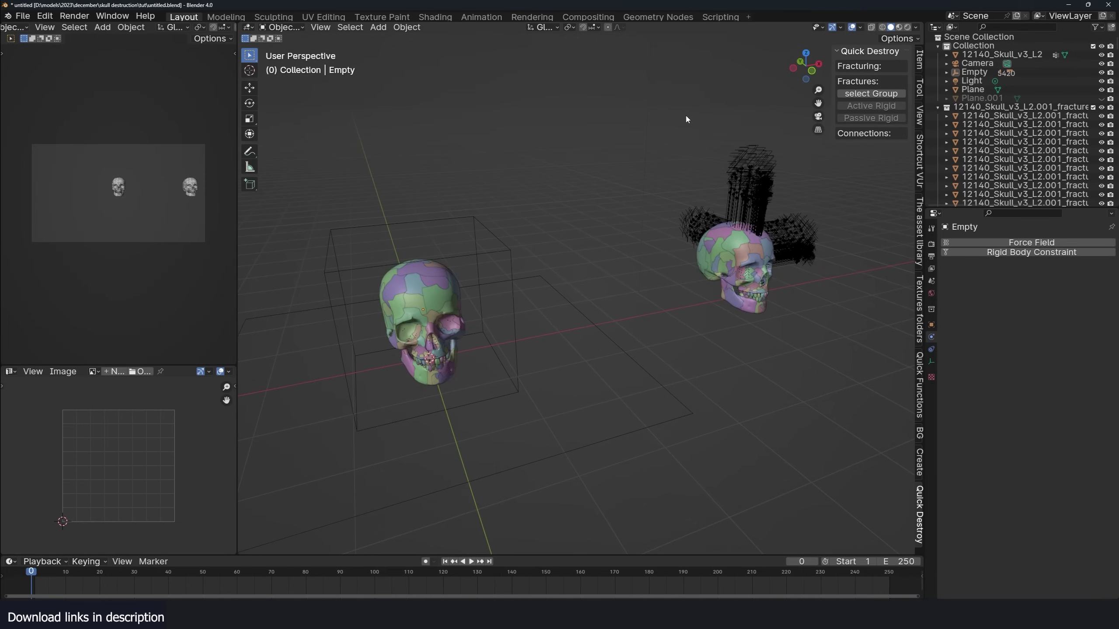
- Delete the duplicated fractured skull together with its constraints
left_click_drag(672, 115, 835, 346)
key("x")
left_click(789, 296)
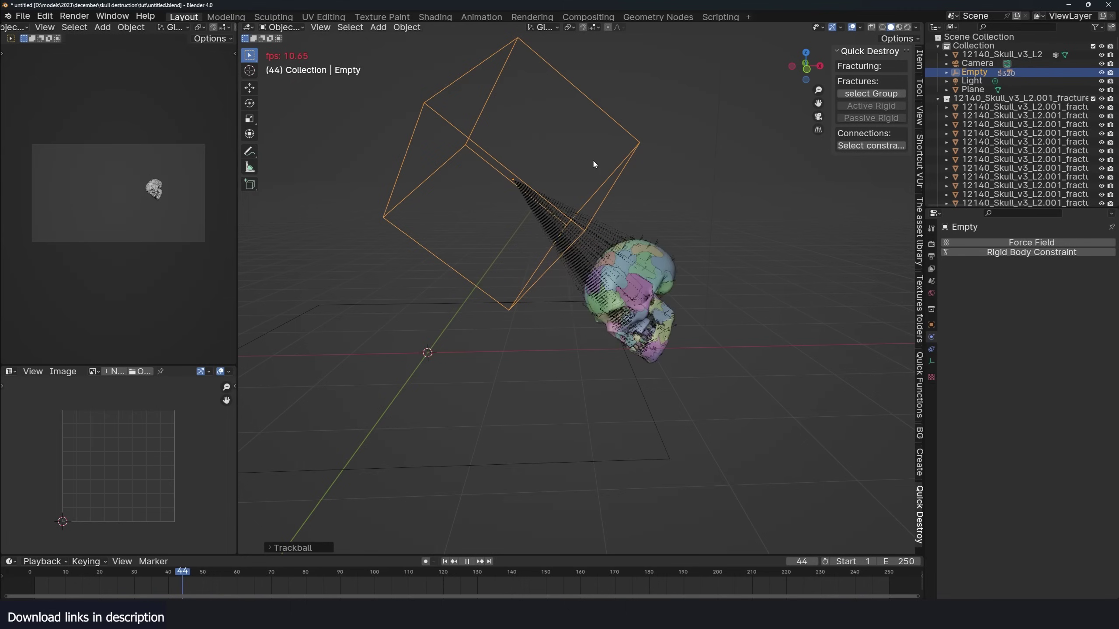
- Stop the simulation playback and return to frame 0
key("Escape")
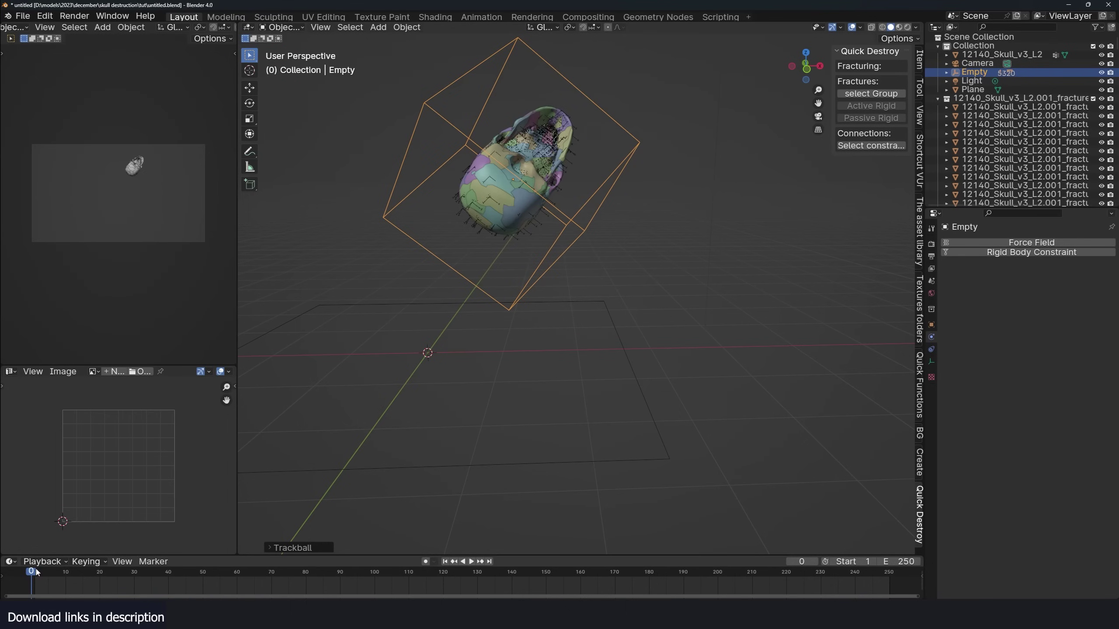
- Play the skull simulation to frame 25 and resize the window so the reference video shows beside it
key("space")
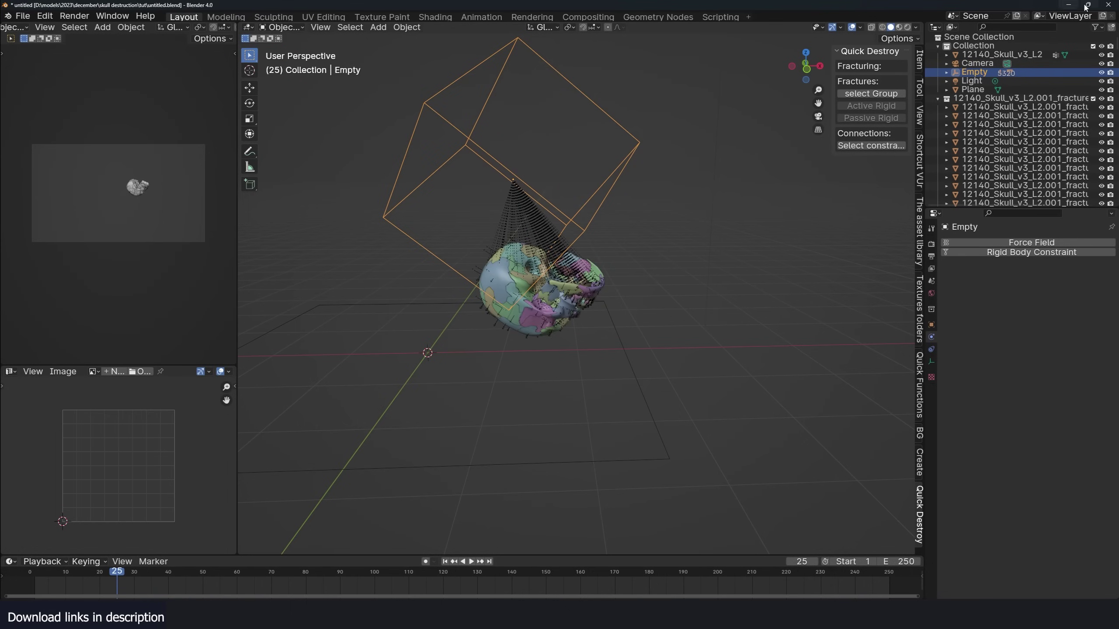
left_click(1087, 5)
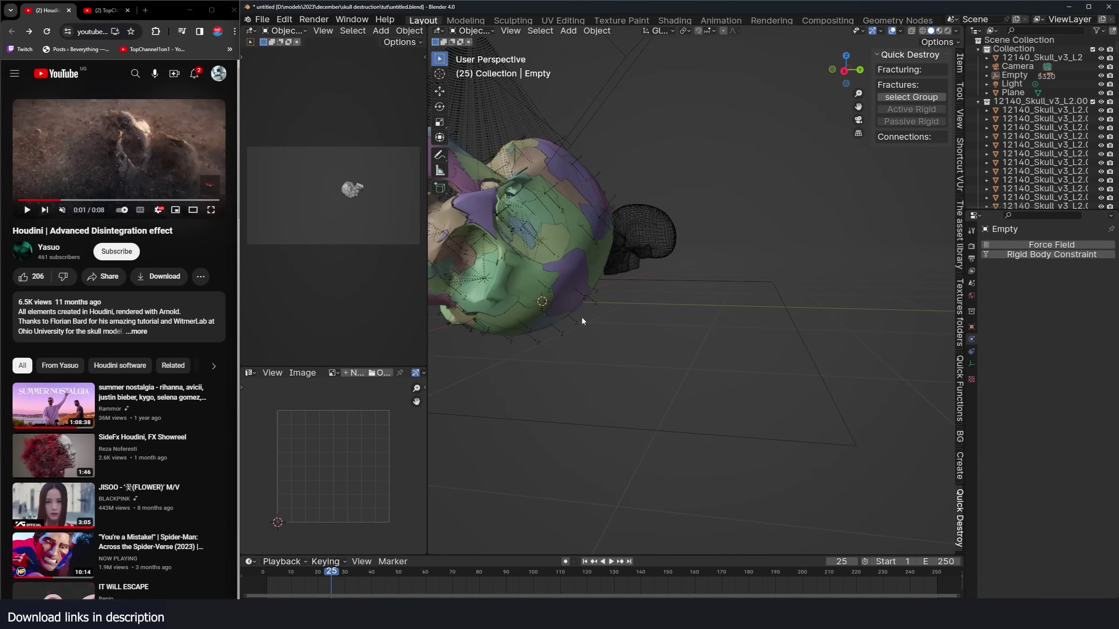
left_click(582, 321)
mouse_move(663, 321)
middle_mouse_down("shift")
mouse_move(723, 264)
mouse_move(652, 315)
middle_mouse_up("shift")
scroll(641, 370, "down", 1)
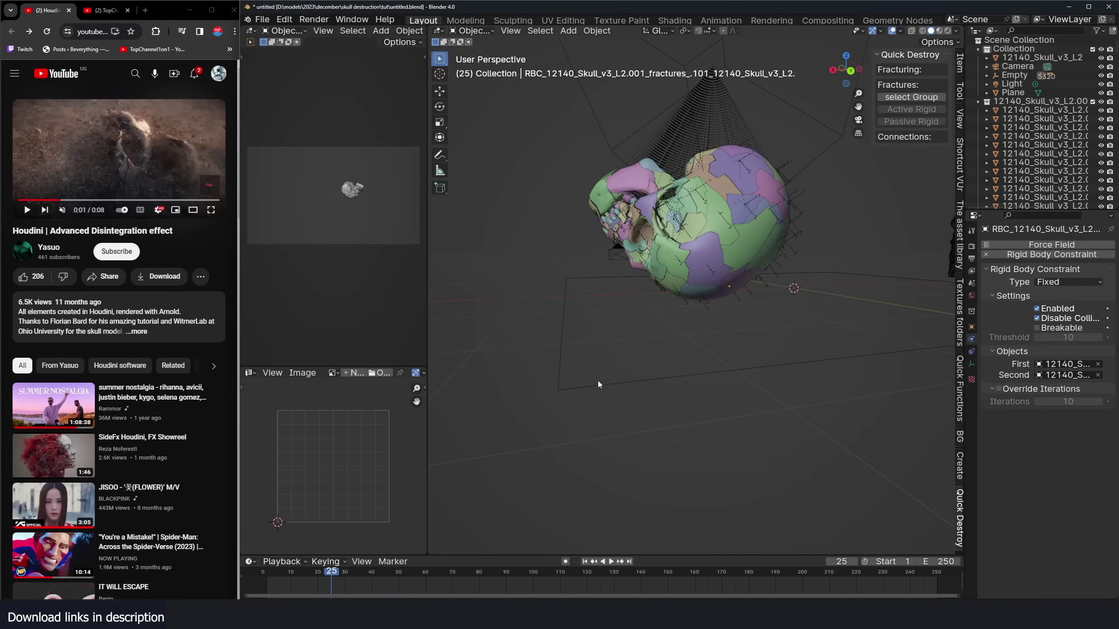
middle_click_drag(598, 385, 706, 403)
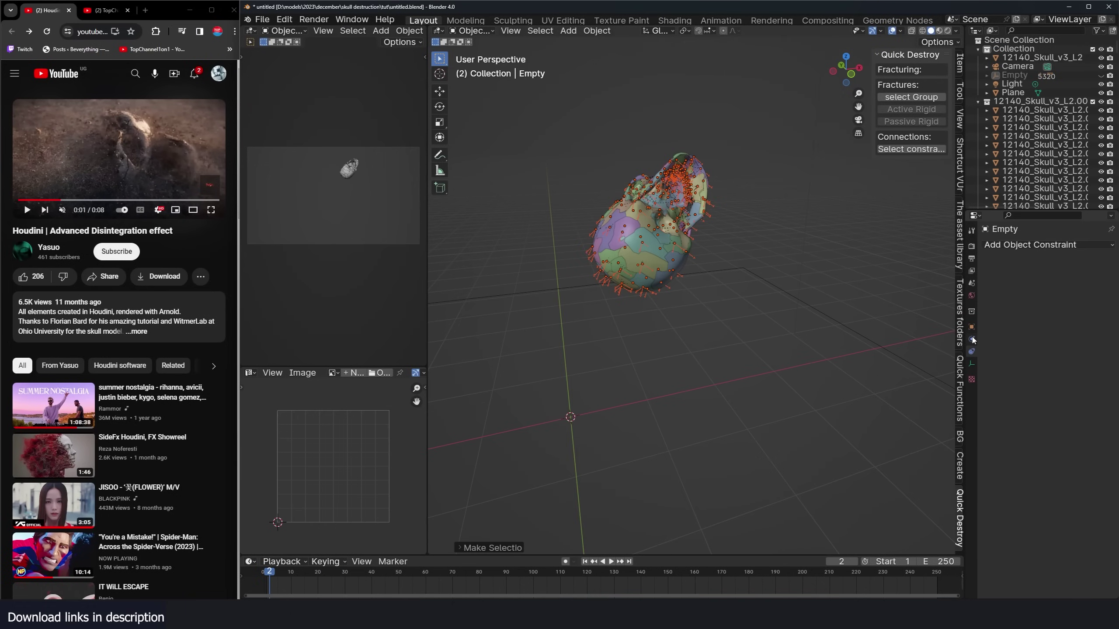
- Make one of the selected skull constraints active and enable Breakable in the Rigid Body Constraint settings
left_click(971, 339)
scroll(615, 305, "up", 7)
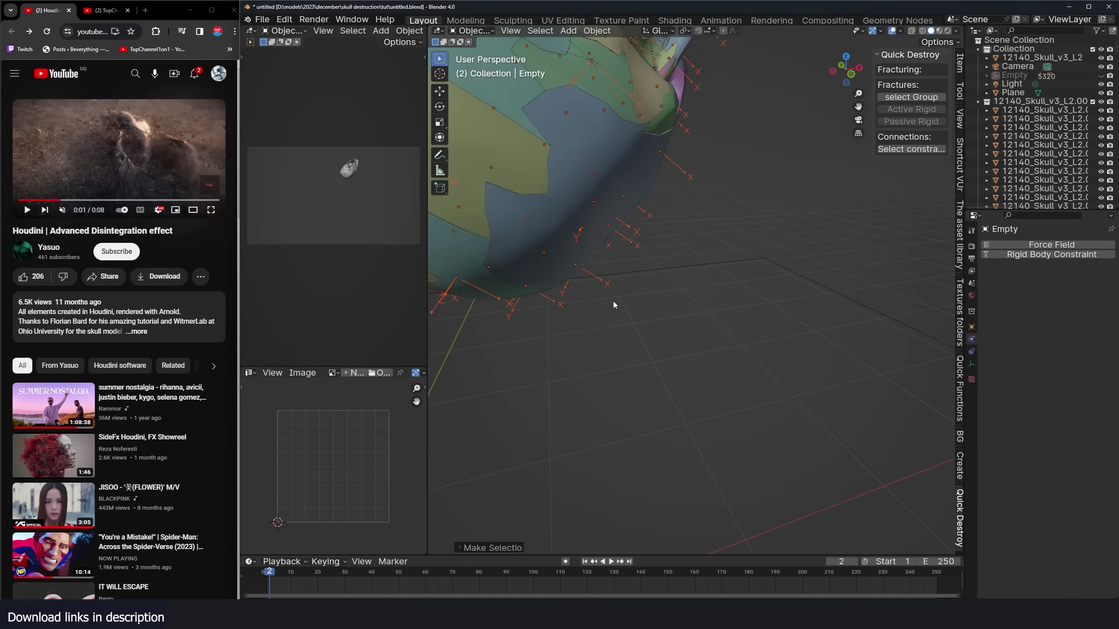
left_click(615, 305)
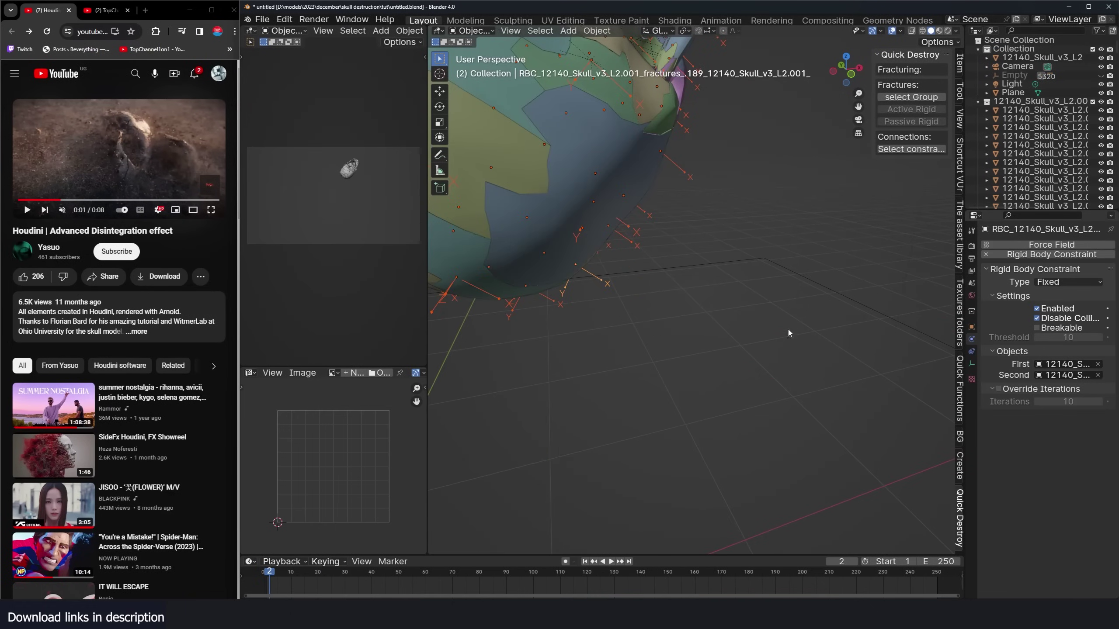
scroll(788, 332, "down", 5)
middle_click_drag(789, 333, 726, 284)
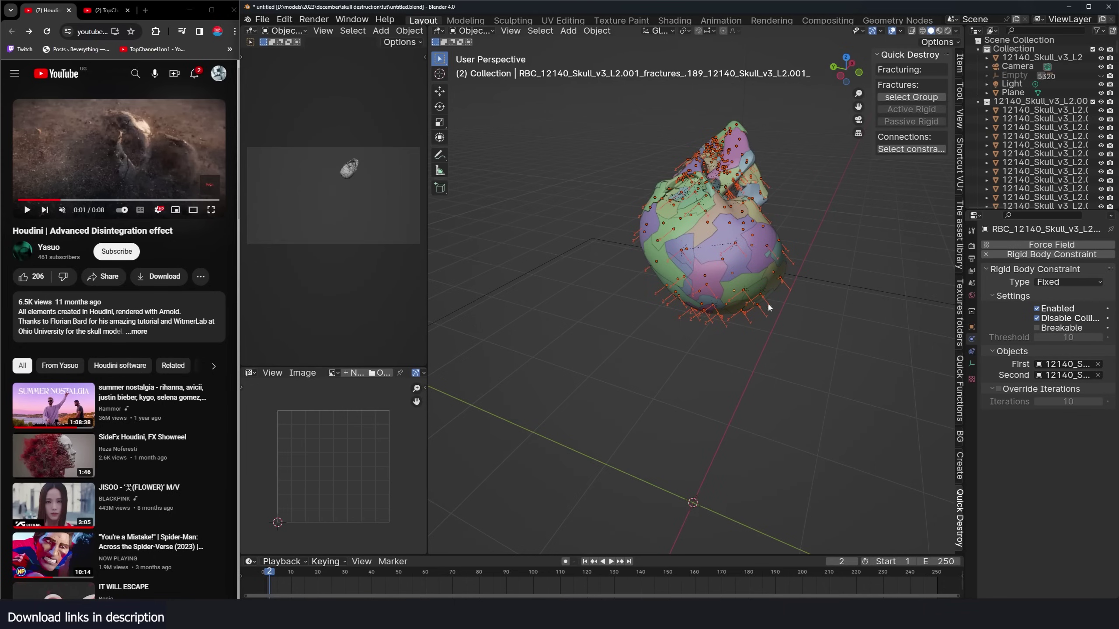
left_click(1043, 329)
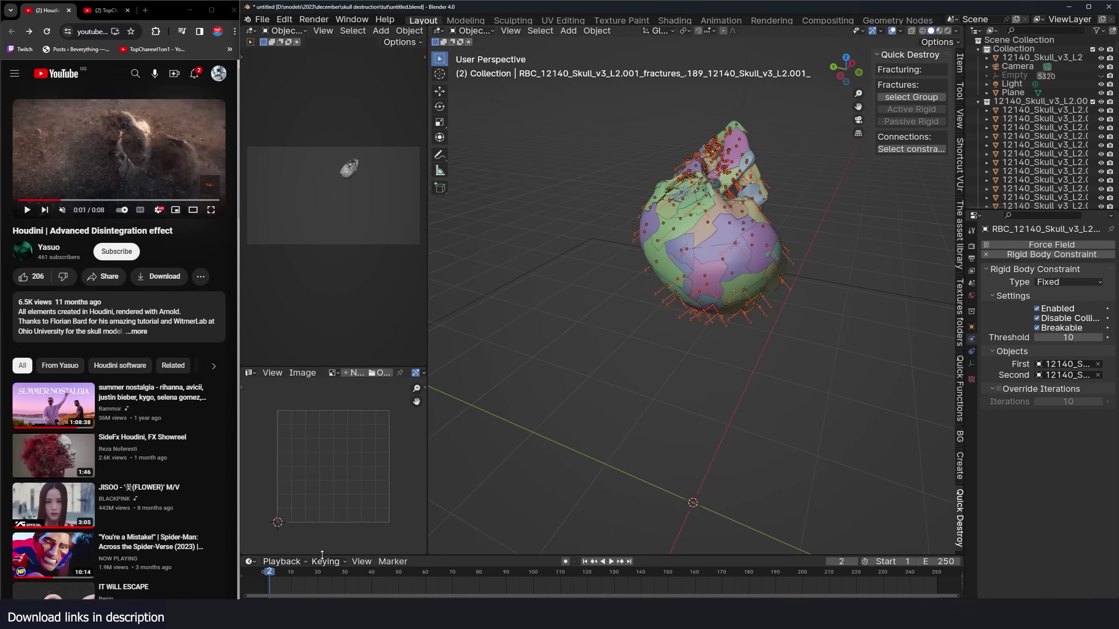
- Play the simulation to test the breakable constraints, stopping at frame 20
key("space")
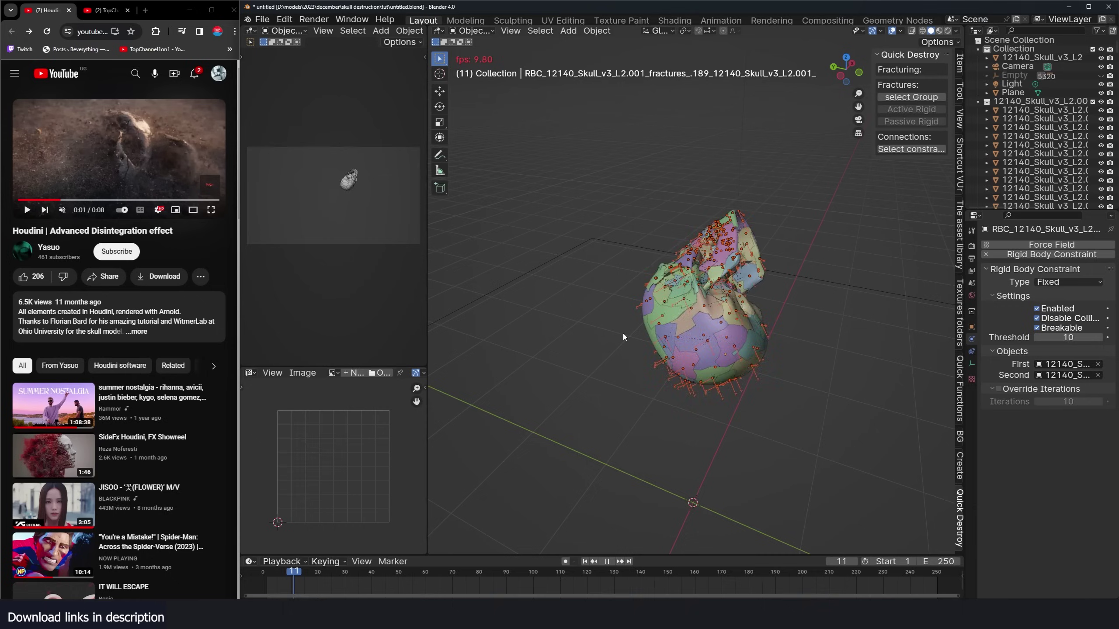
key("Escape")
key("space")
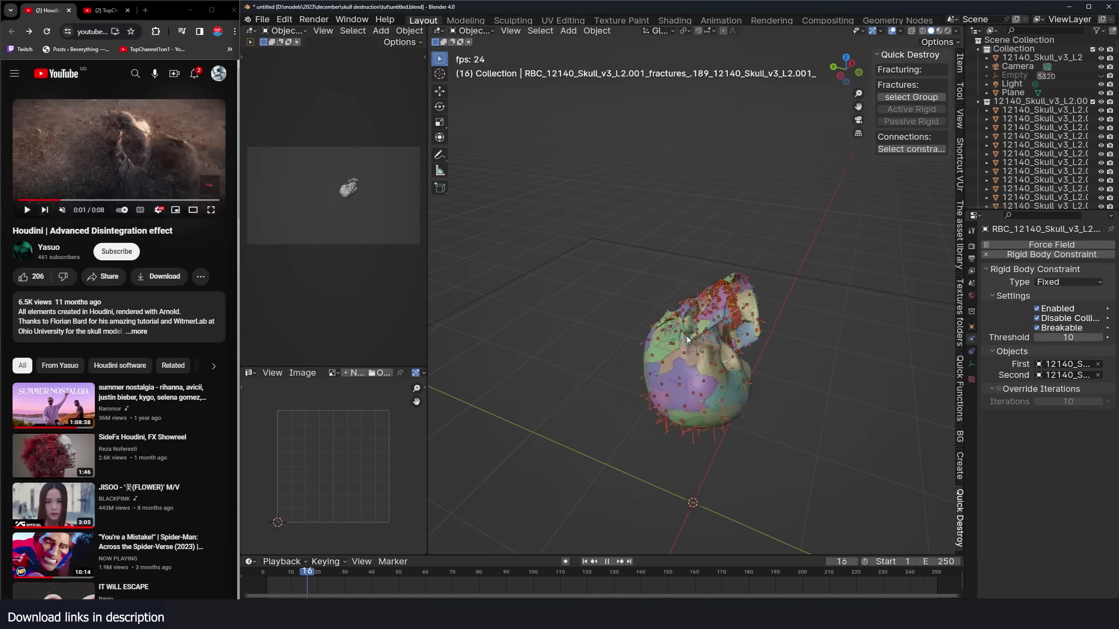
key("space")
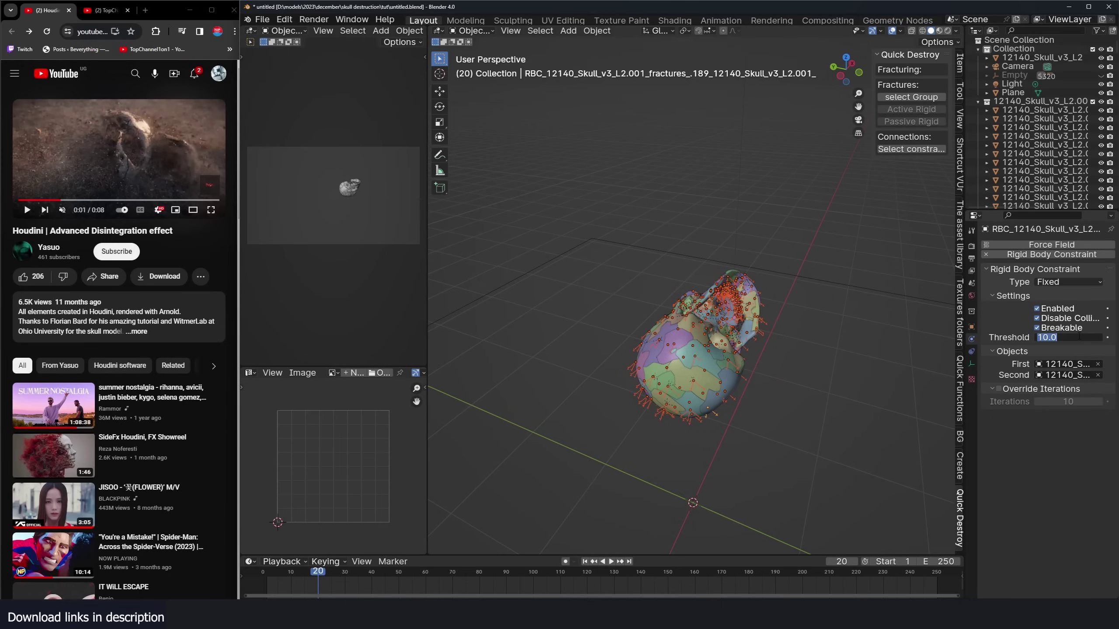
- Set the skull constraints' breaking threshold to 0.01 and play the simulation to watch how the pieces separate
type("1.0")
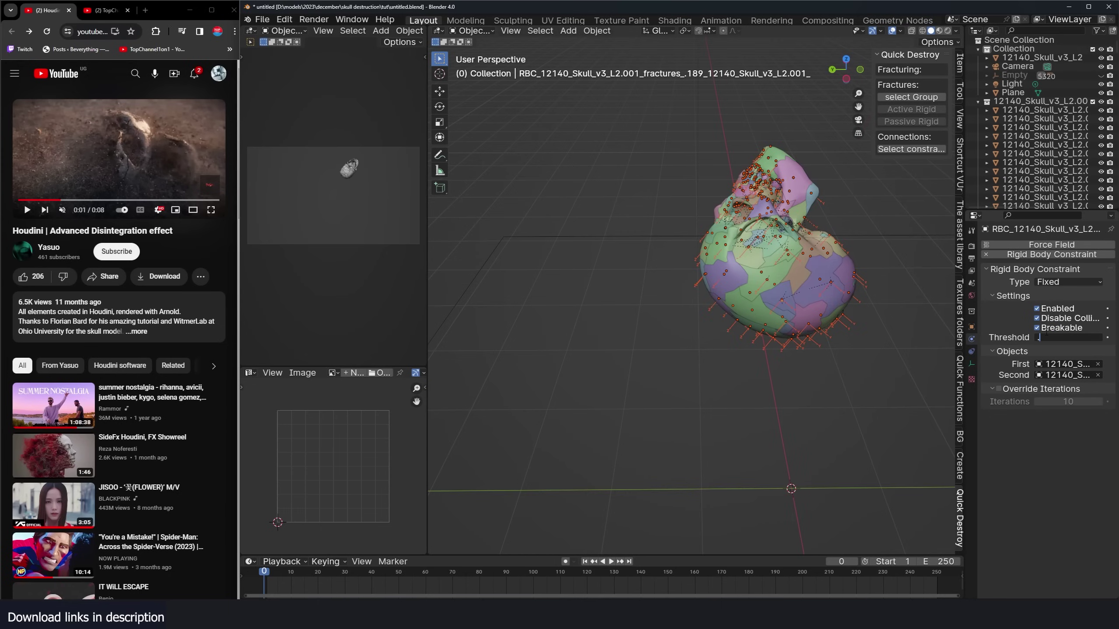
type("01")
key("Return")
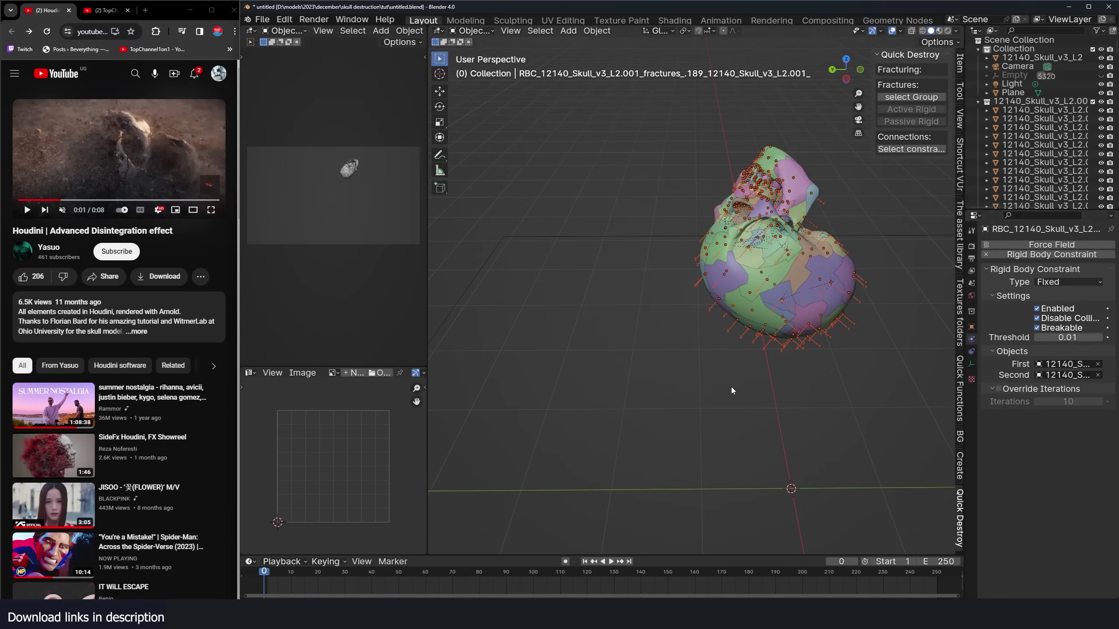
key("space")
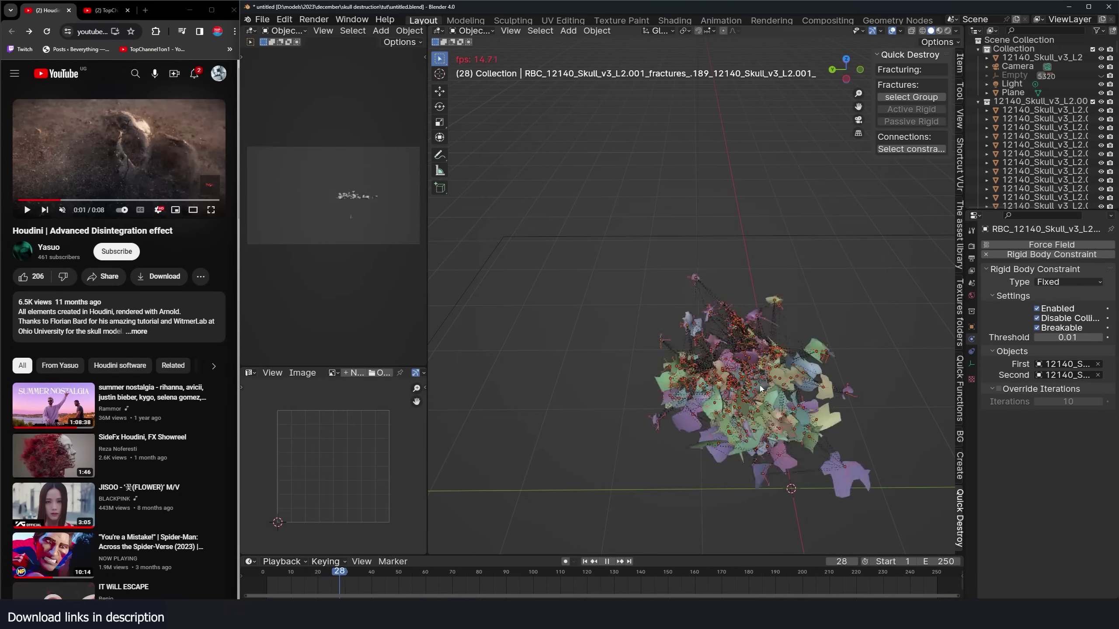
key("Escape")
mouse_move(747, 397)
middle_mouse_down()
mouse_move(839, 379)
mouse_move(751, 402)
middle_mouse_up()
key("space")
key("Escape")
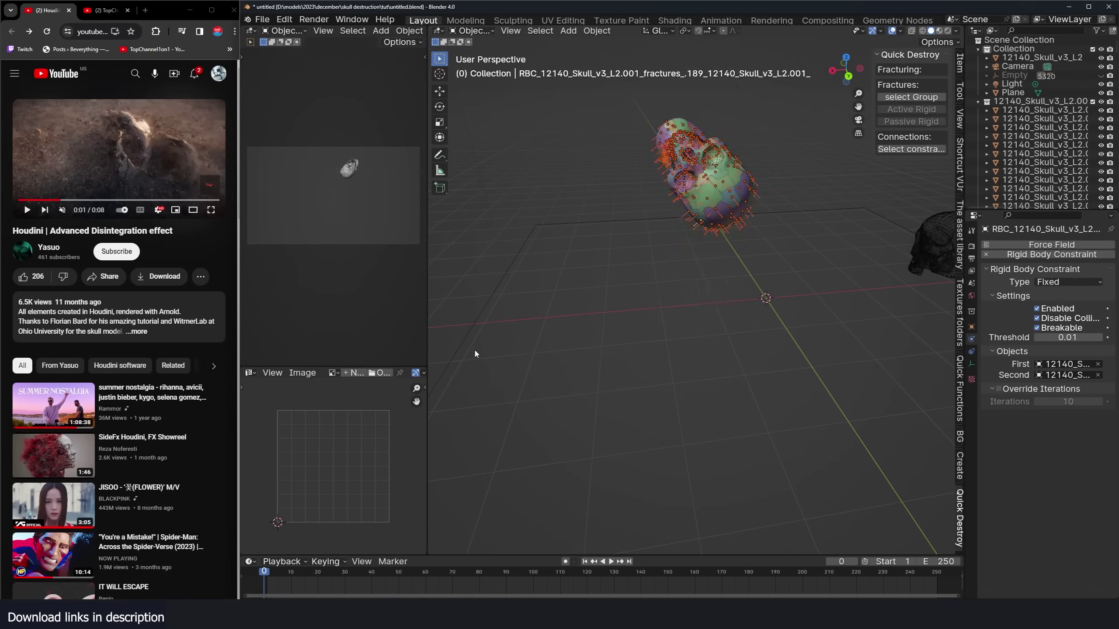
- Switch to the browser, replay the opening of the Houdini disintegration reference video and pause it
left_click(101, 177)
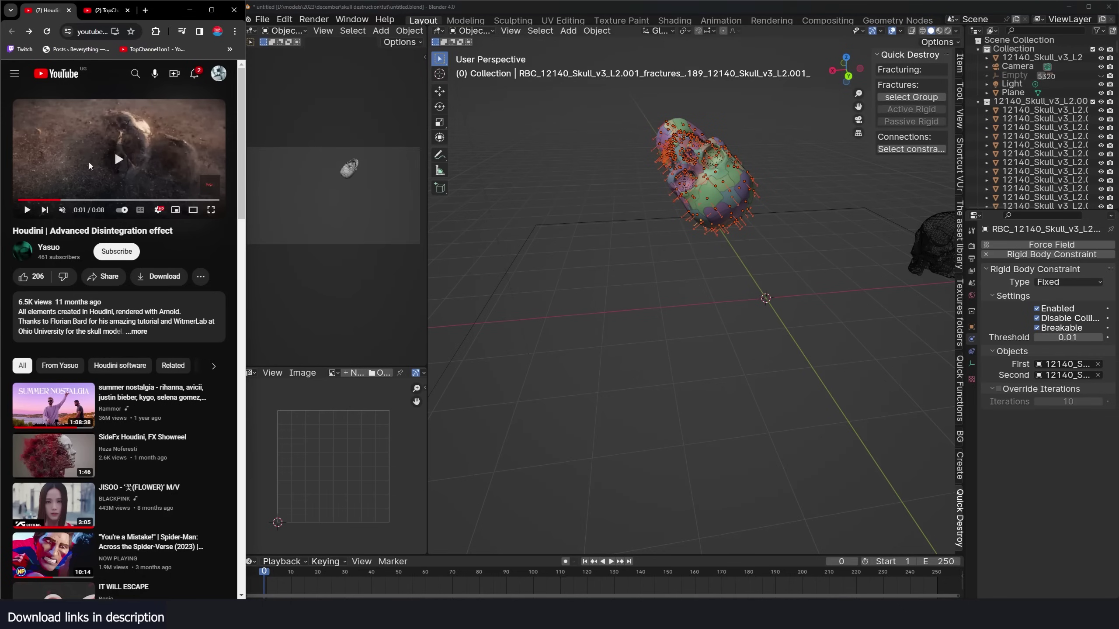
left_click(38, 199)
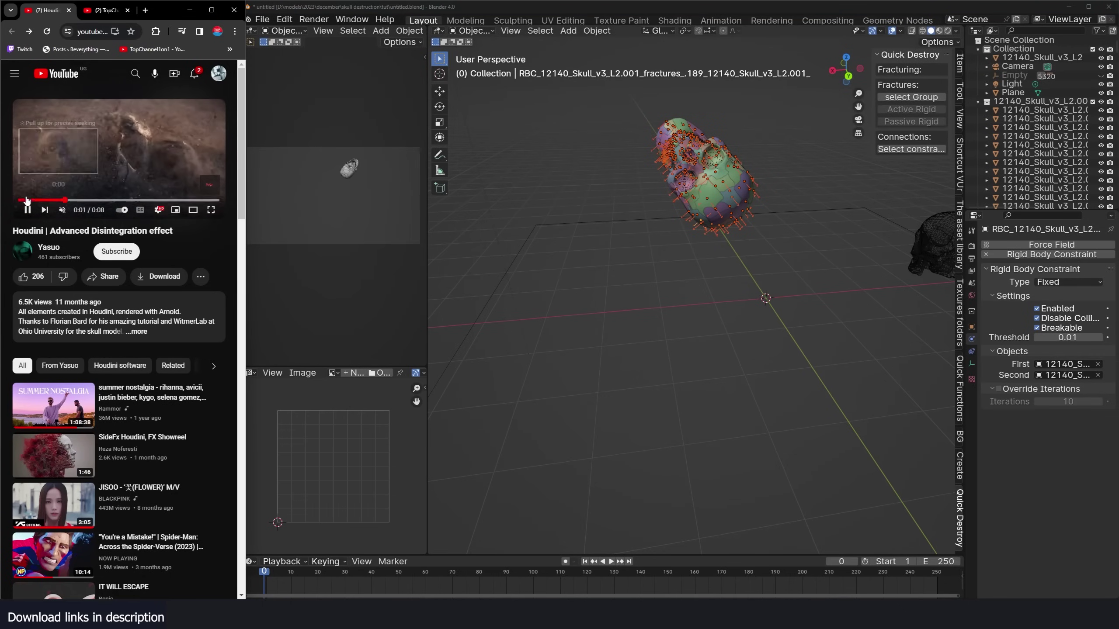
left_click(22, 200)
left_click(92, 182)
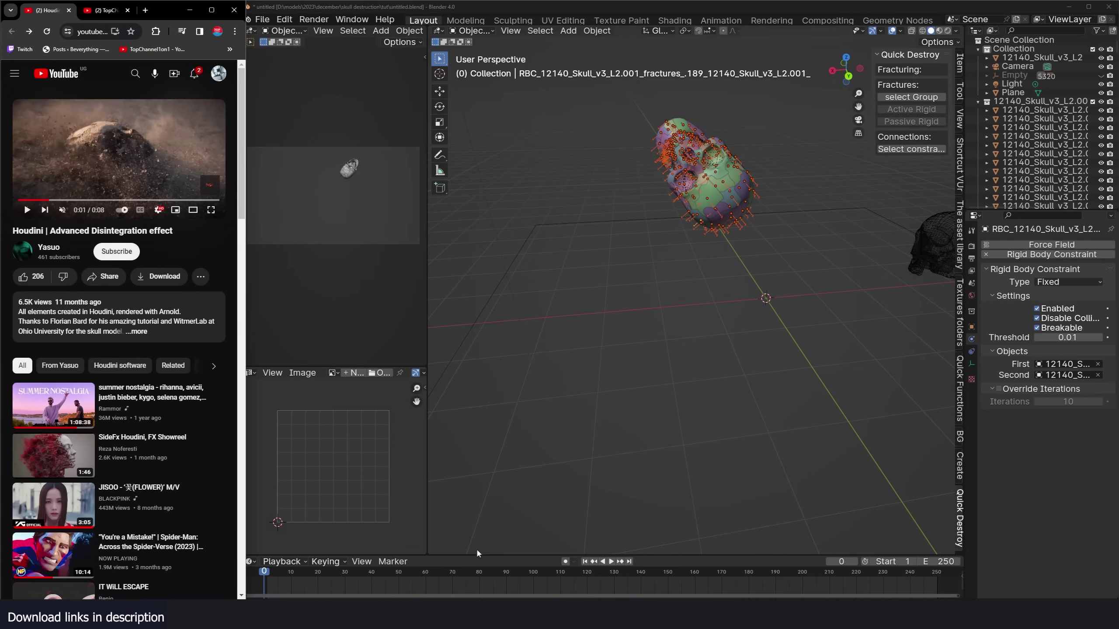
- Switch to the rendered skull animation player and move its window upward to watch the disintegration
mouse_move(459, 616)
left_click(508, 582)
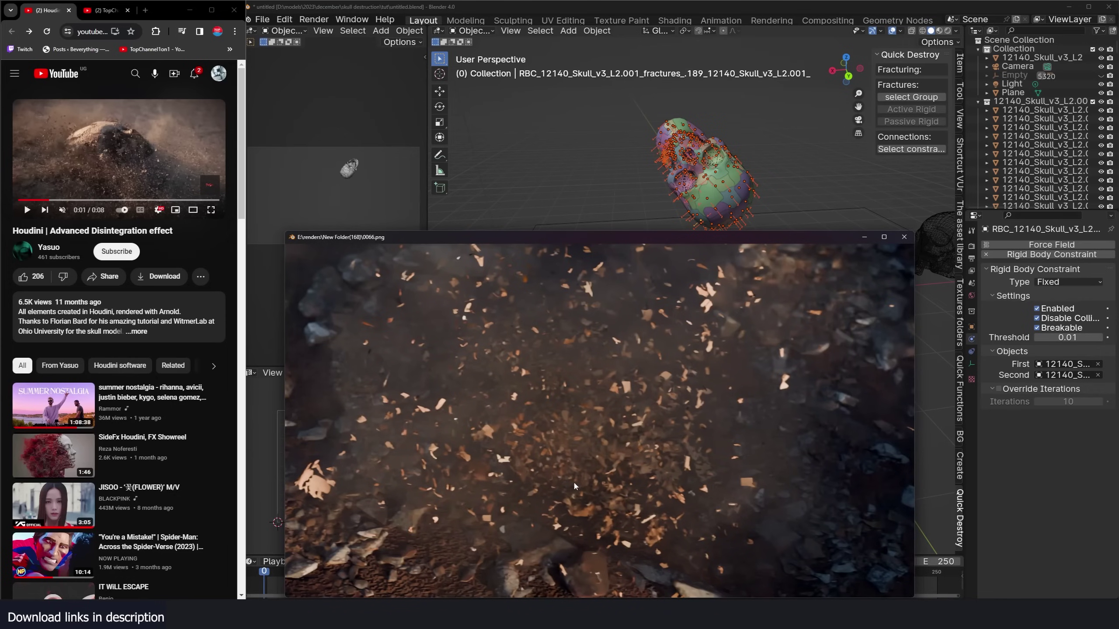
left_click_drag(625, 240, 614, 125)
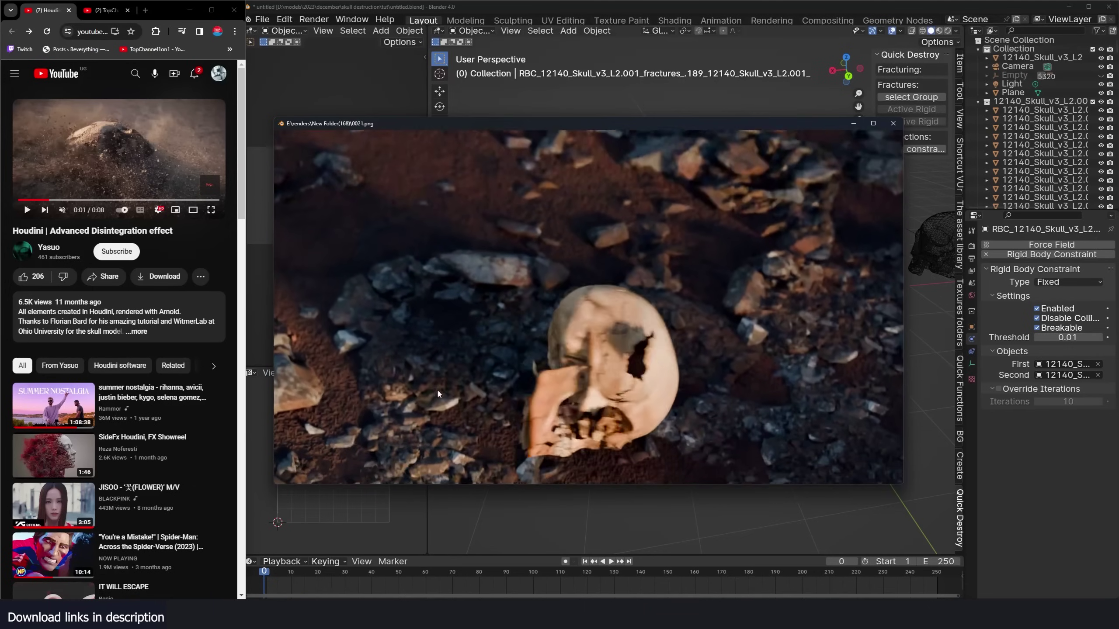
- Set the skull constraints' breaking threshold to 50 and test it by playing the simulation
middle_click_drag(730, 102, 776, 255)
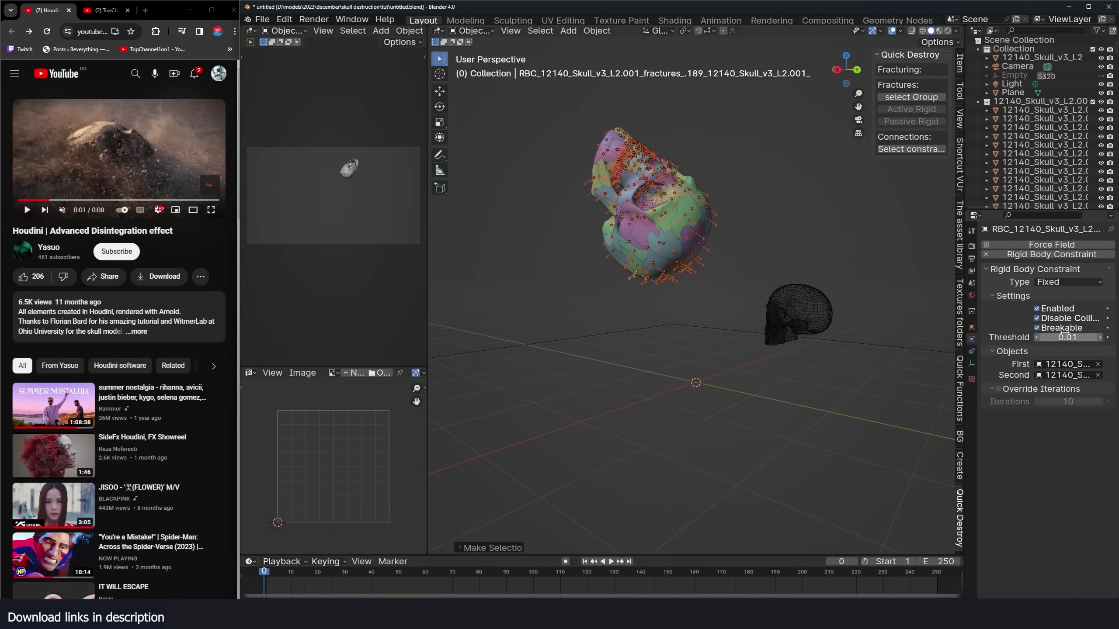
double_click(1065, 336)
type("50")
key("Return")
key("space")
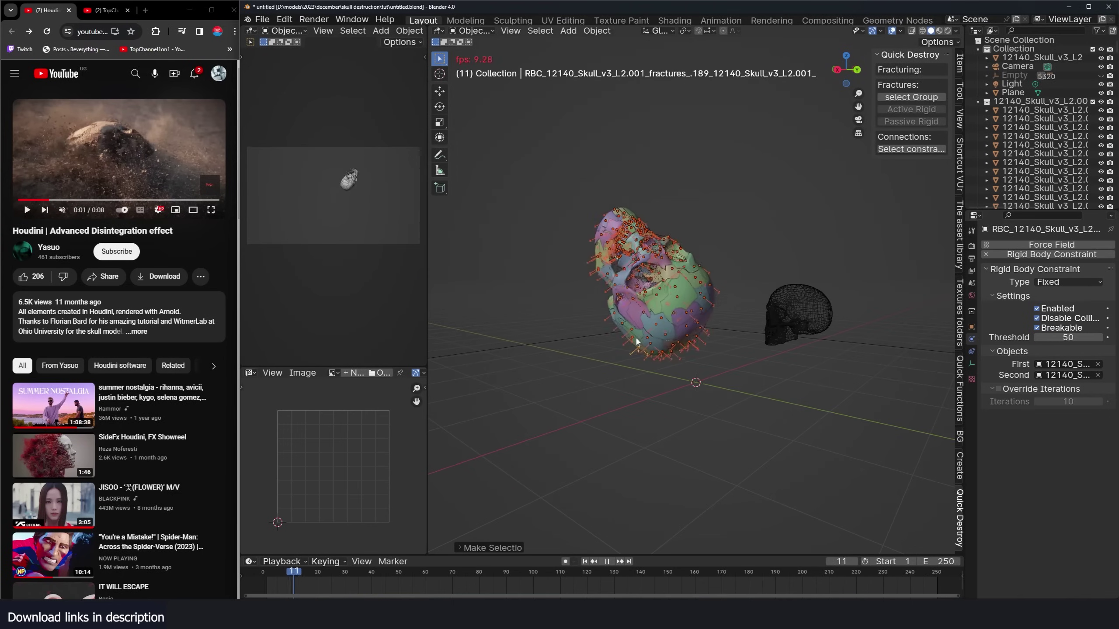
key("Escape")
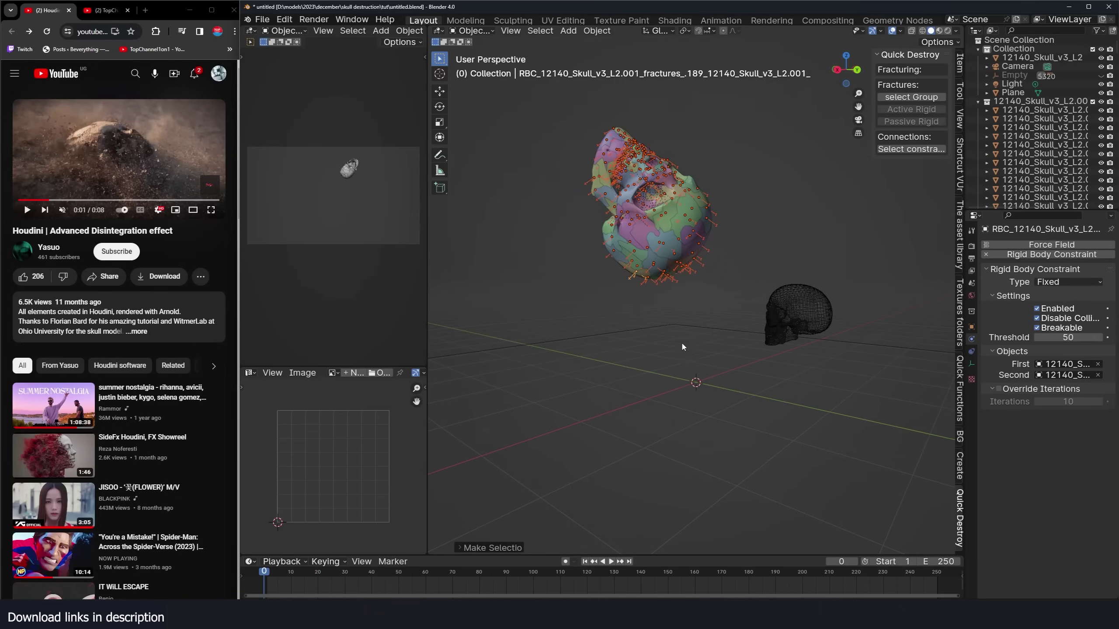
- Box-select the lowest part of the fractured skull in wireframe shading and narrow the selection to its constraints
mouse_move(682, 347)
middle_mouse_down()
mouse_move(685, 373)
mouse_move(670, 366)
mouse_move(630, 276)
mouse_move(625, 225)
middle_mouse_up()
key("shift+z")
key("alt+a")
left_click_drag(626, 229, 731, 285)
key("shift+z")
middle_click_drag(704, 198, 703, 234)
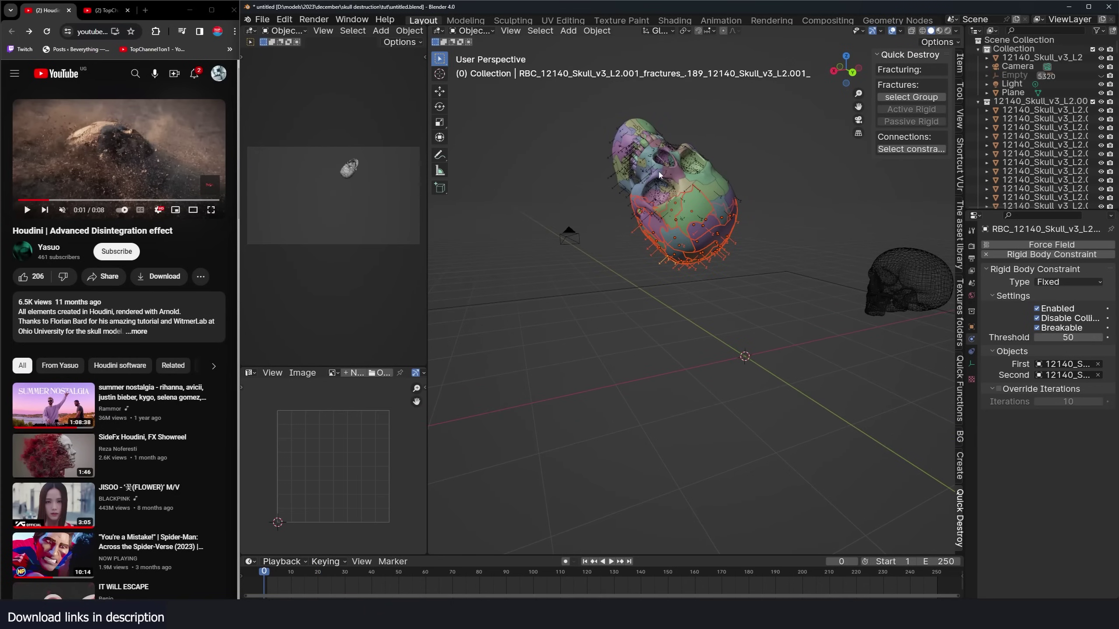
scroll(699, 268, "up", 3)
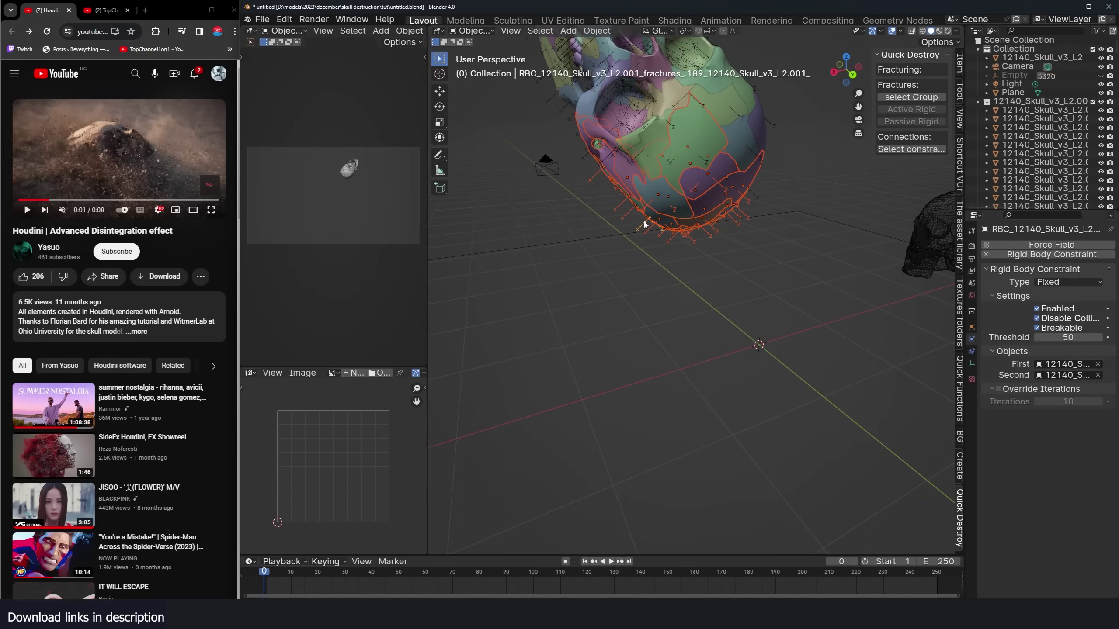
left_click(917, 149)
scroll(655, 287, "down", 2)
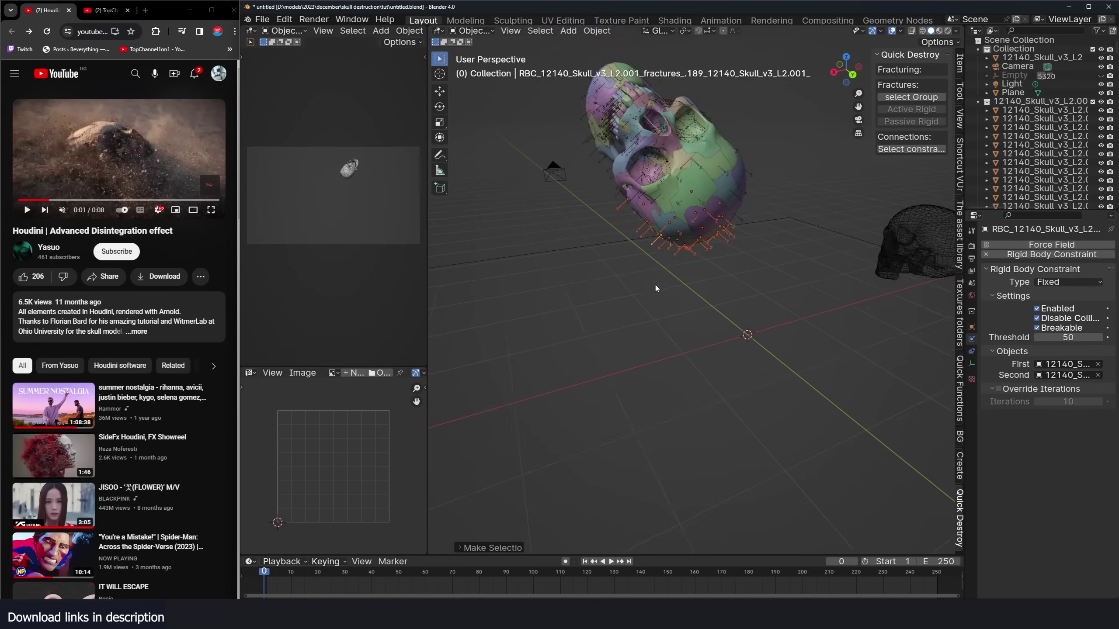
middle_click_drag(654, 287, 688, 304)
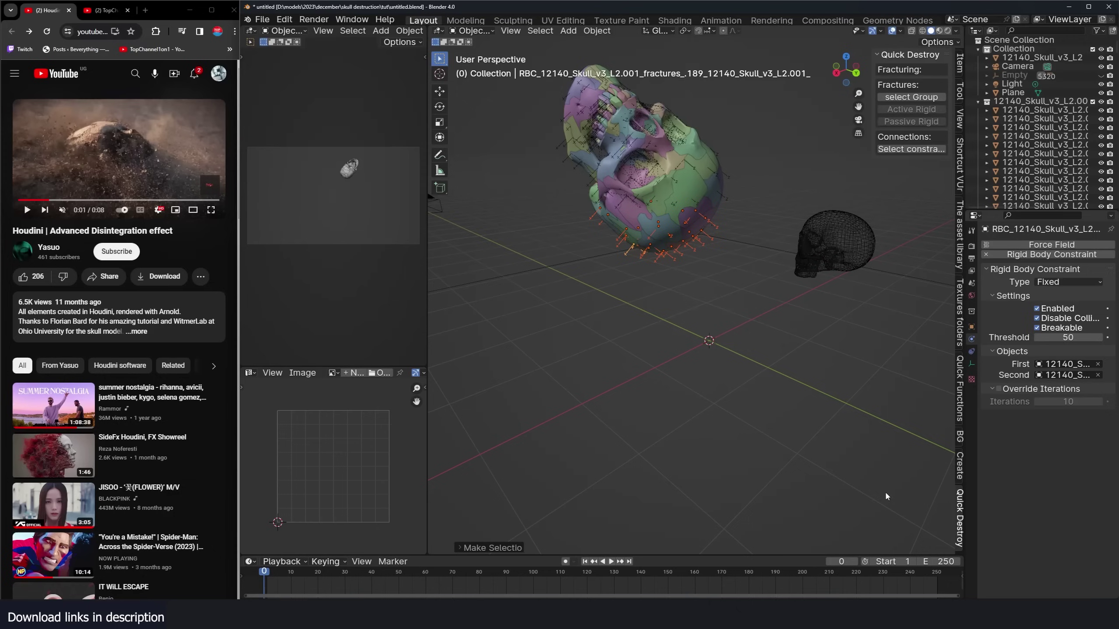
- Keyframe the active constraint's breaking threshold at 50 on frame 17 and at 0 on frame 19
key("space")
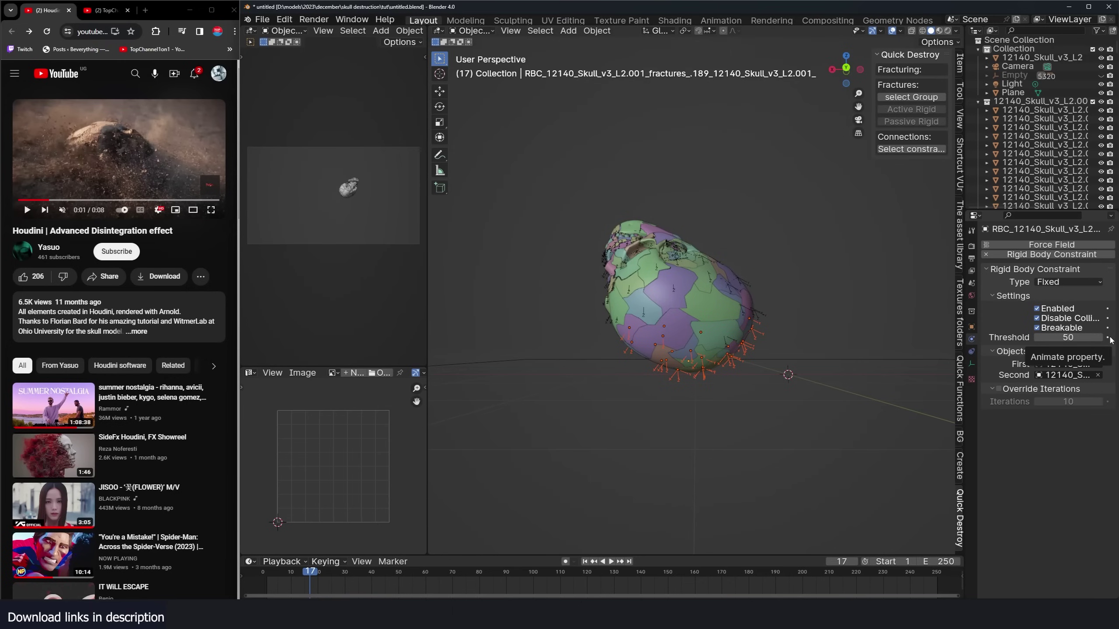
left_click(1107, 337)
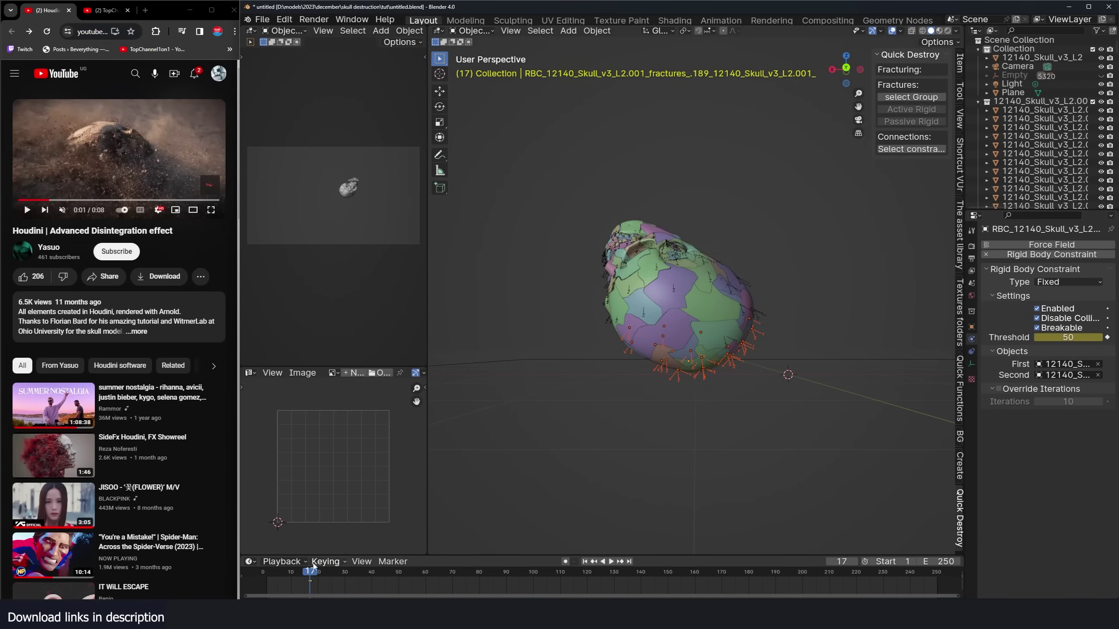
left_click_drag(315, 577, 316, 576)
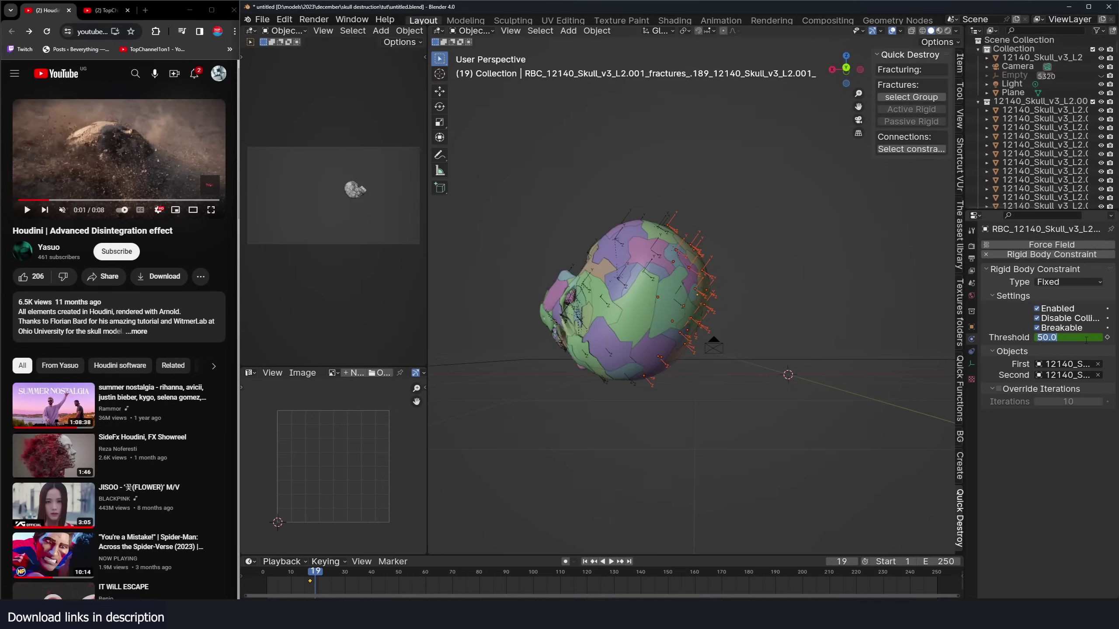
type("0")
key("Return")
left_click(1108, 337)
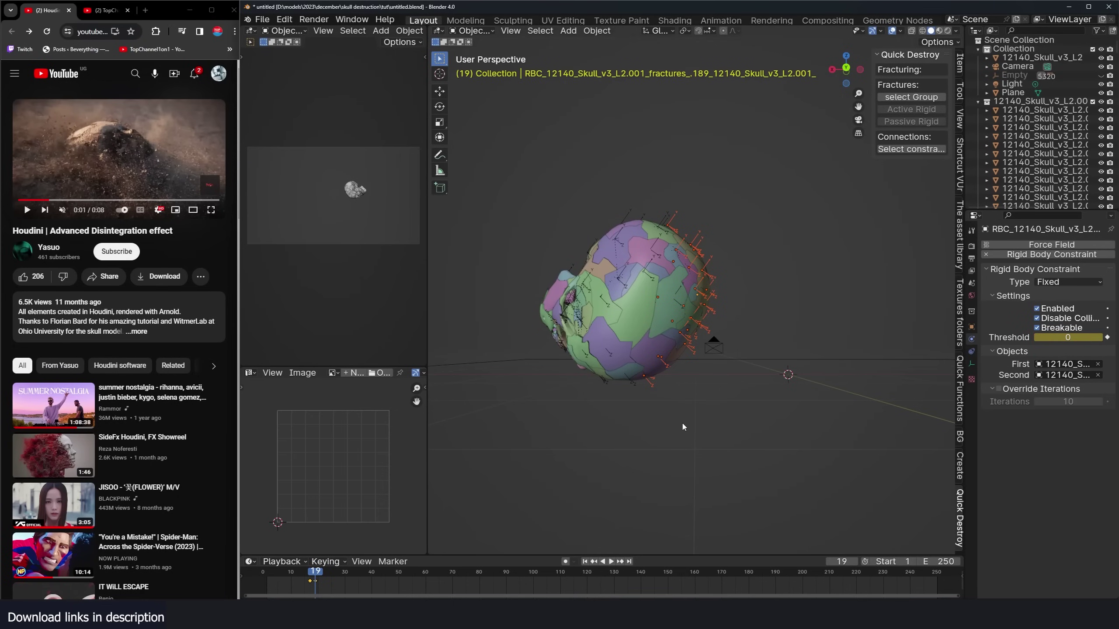
- Play the simulation from the start to check the animated threshold and return to the keyframe at frame 17
key("shift+Left")
key("space")
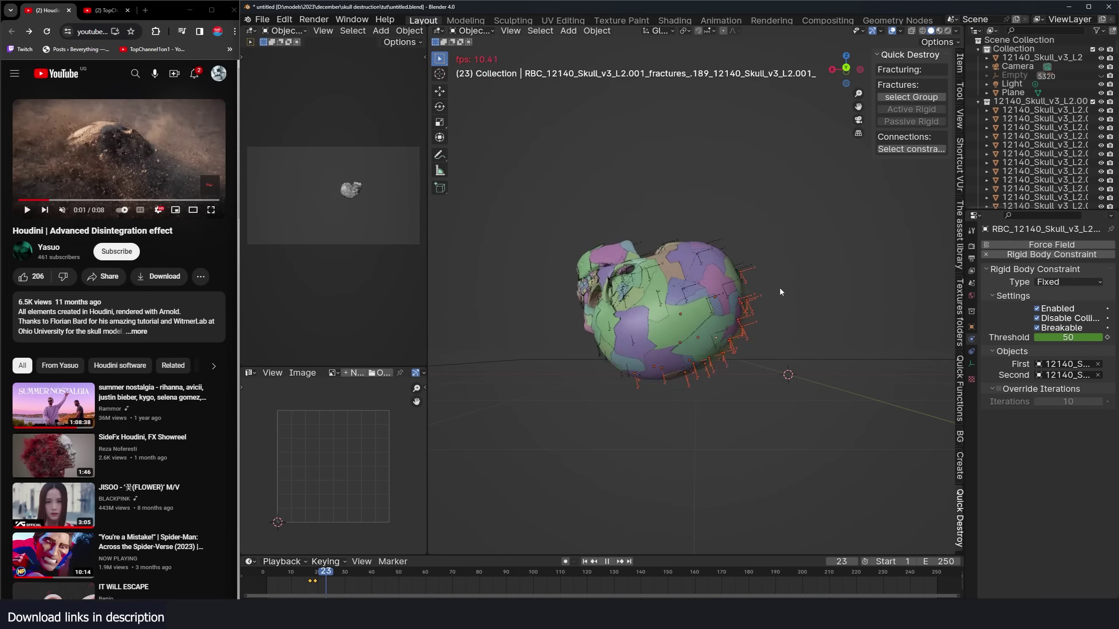
key("space")
middle_click_drag(779, 292, 673, 305)
key("space")
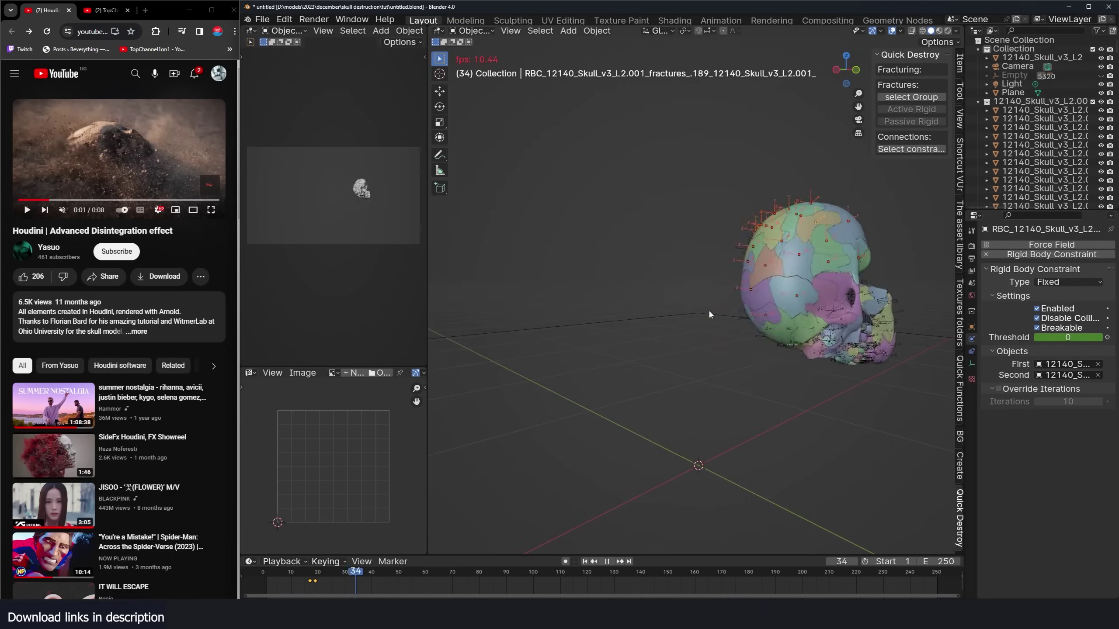
key("Escape")
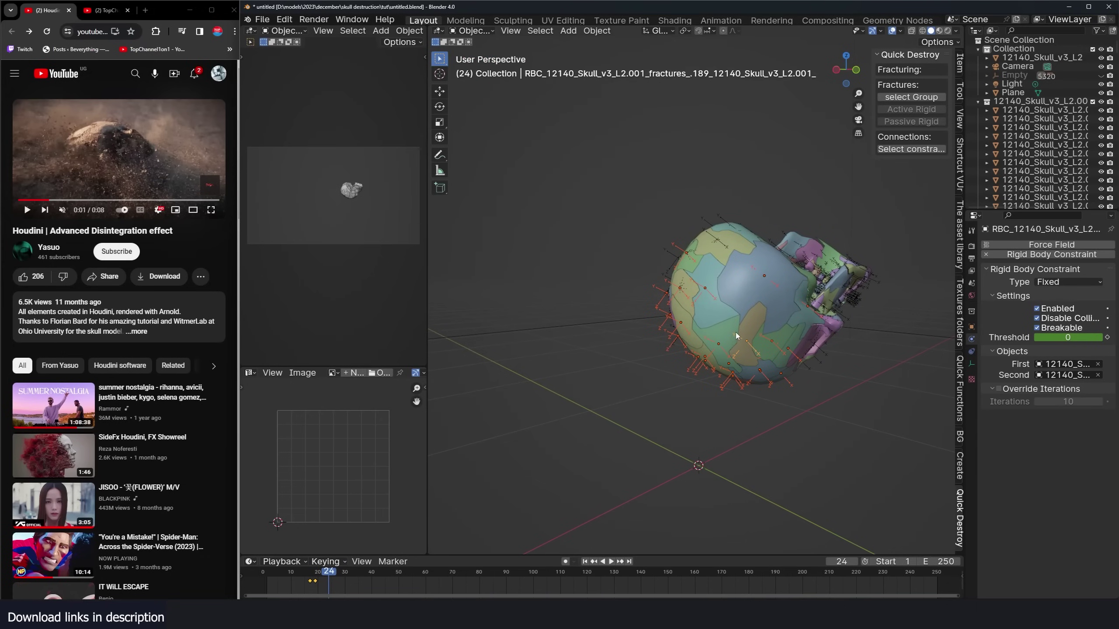
left_click(310, 584)
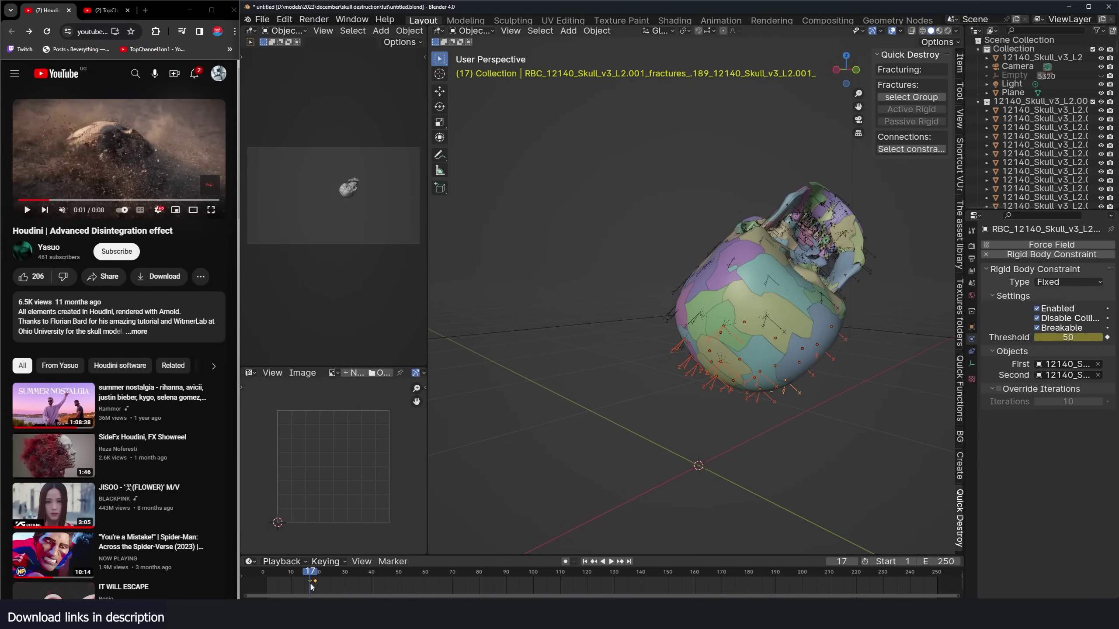
- Link the active constraint's animation data to the other selected constraints in the skull's lowest region
middle_click_drag(759, 426, 693, 406, "shift")
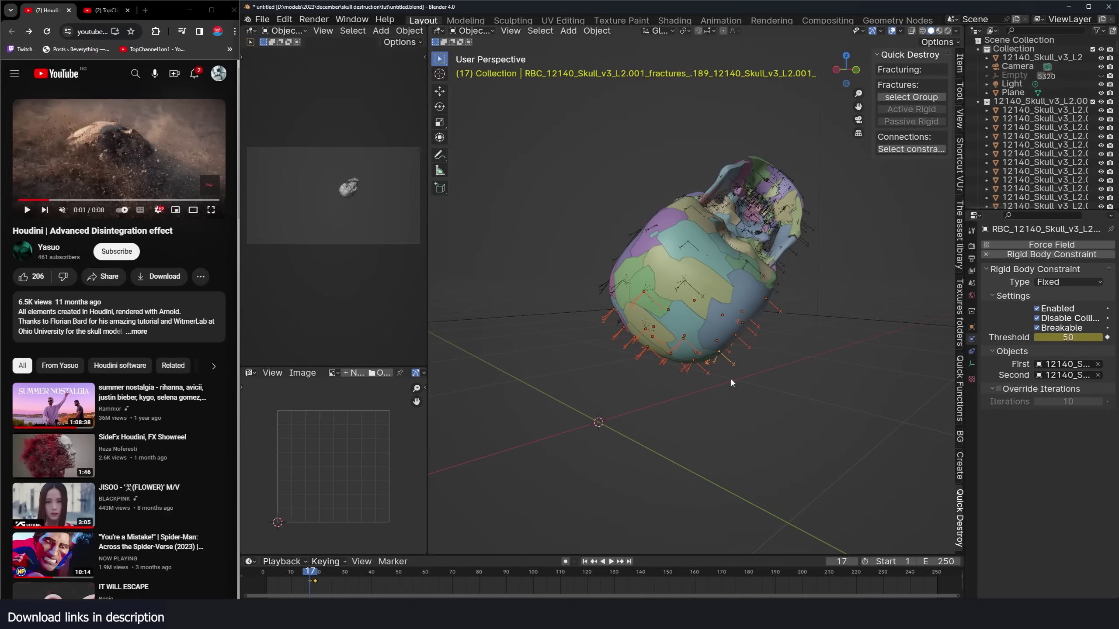
key("ctrl+l")
mouse_move(732, 381)
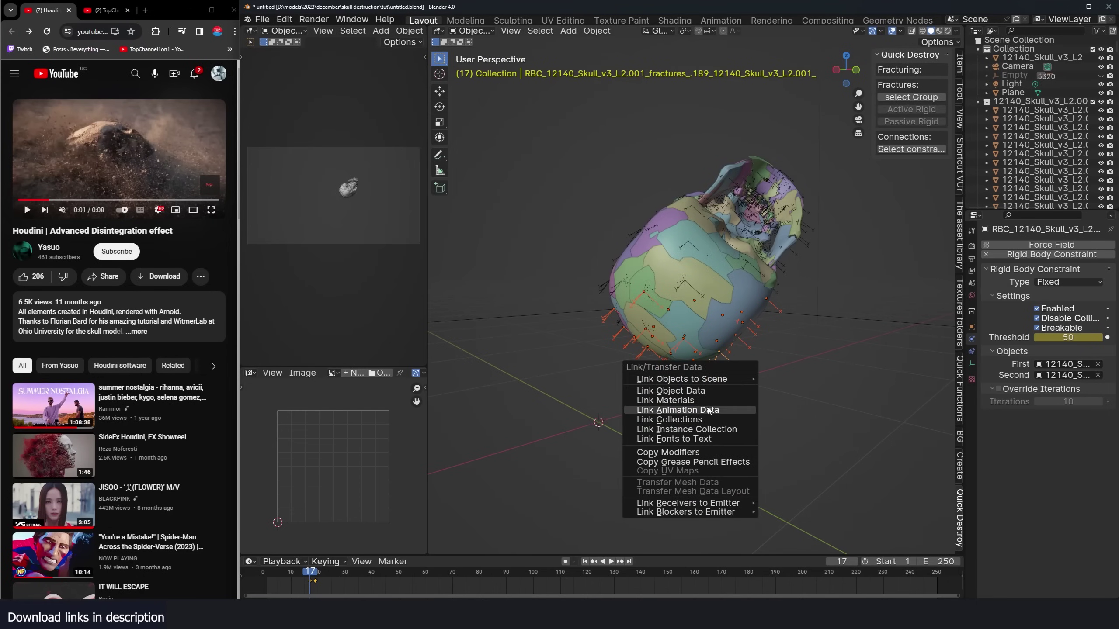
left_click(683, 391)
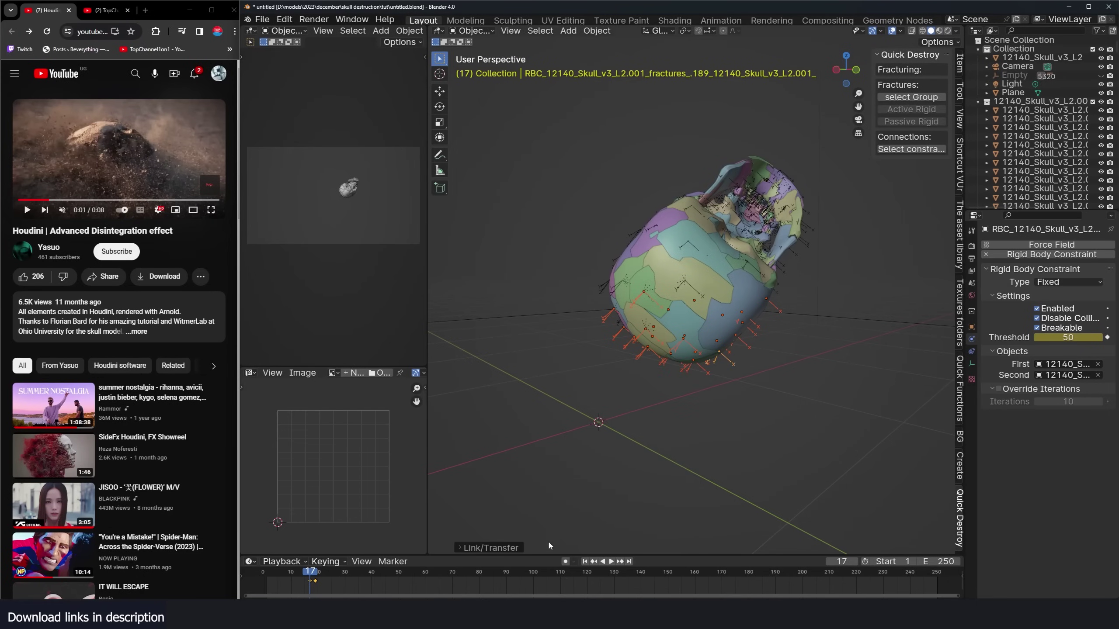
- Play the simulation from the start to check how the lowest region breaks away, and stop the playback
left_click(261, 572)
key("space")
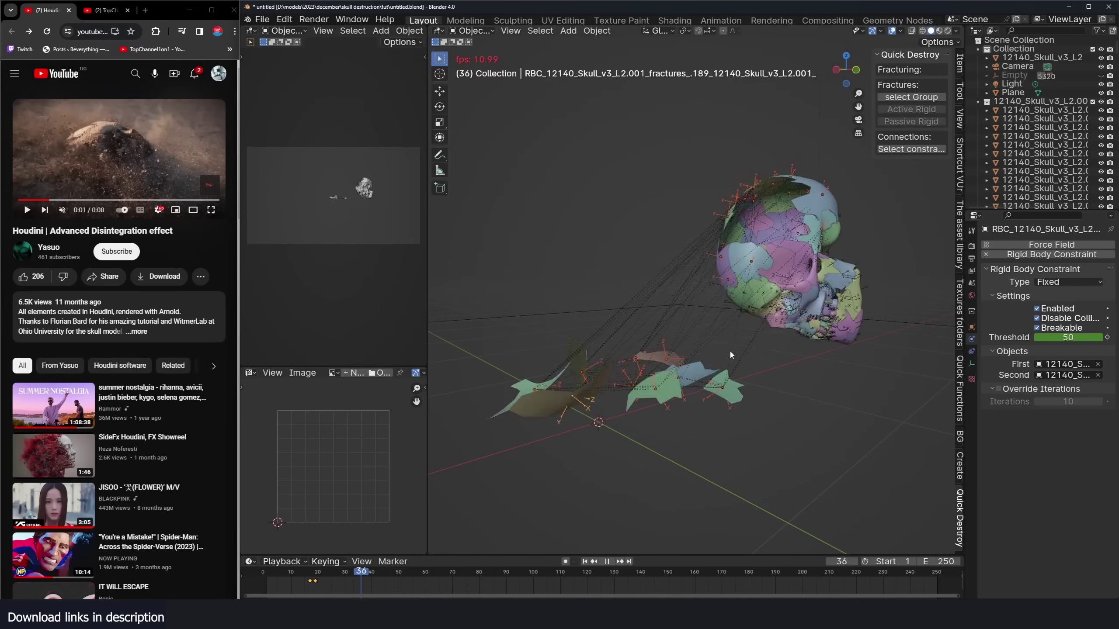
key("Escape")
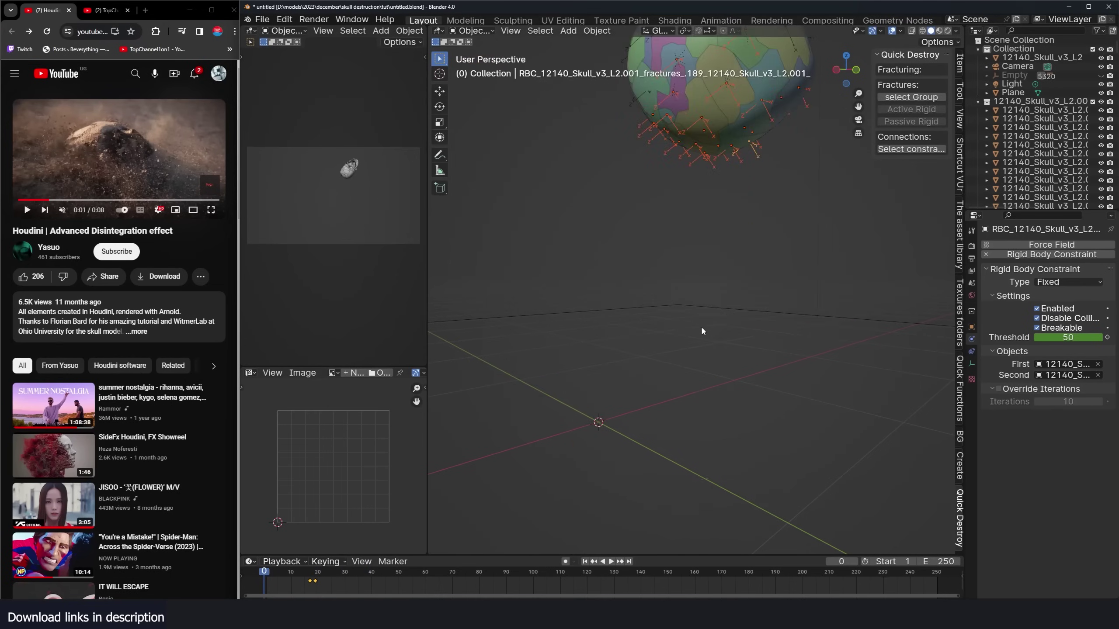
- Box-select the jaw region in wireframe shading at frame 42, narrow the selection to its constraints, and make one constraint active
key("z")
middle_click_drag(701, 328, 609, 247)
left_click(550, 316)
left_click_drag(609, 241, 768, 299)
left_click(910, 150)
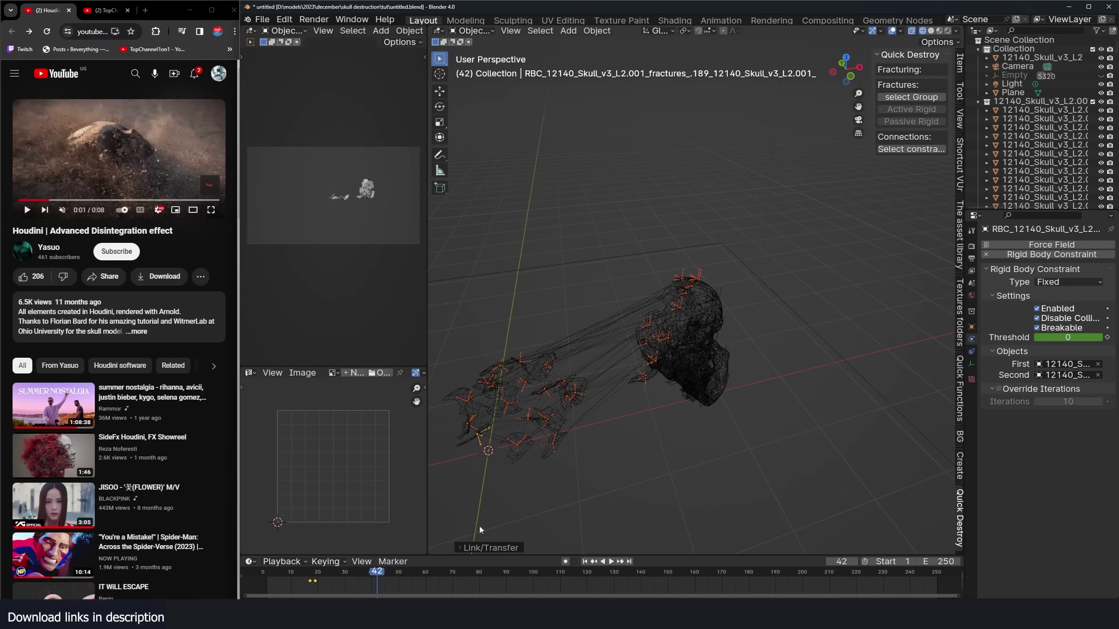
left_click_drag(673, 410, 731, 355)
left_click(910, 149)
scroll(667, 420, "up", 3)
left_click(669, 418, "shift")
- Keyframe the jaw constraint's threshold at 50 on frame 42 and 0 near frame 55, and link its animation to the selected constraints
left_click(1106, 337)
left_click(385, 571)
left_click(1068, 339)
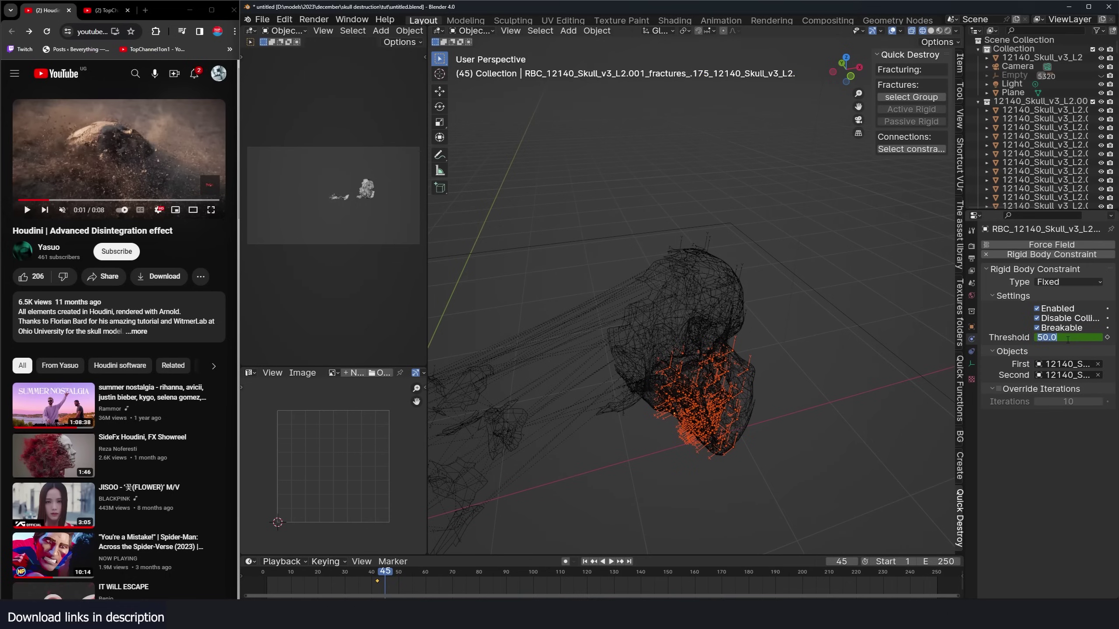
key("Return")
key("ctrl+l")
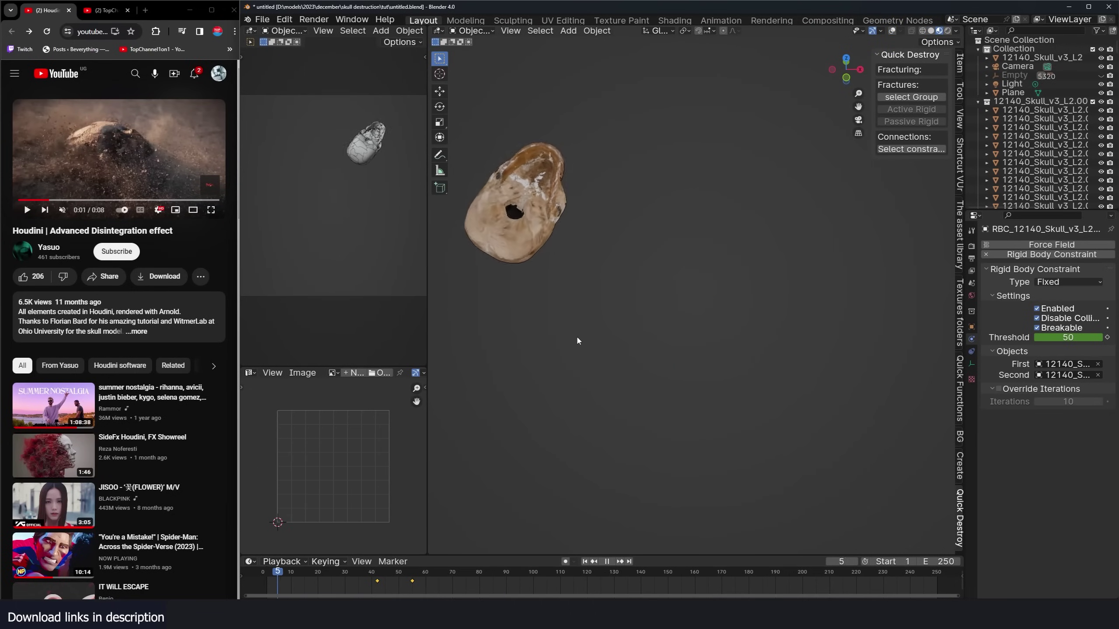
- Play the simulation to frame 101 to check the jaw break, and show the viewport overlays again
middle_click_drag(577, 337, 653, 343)
key("space")
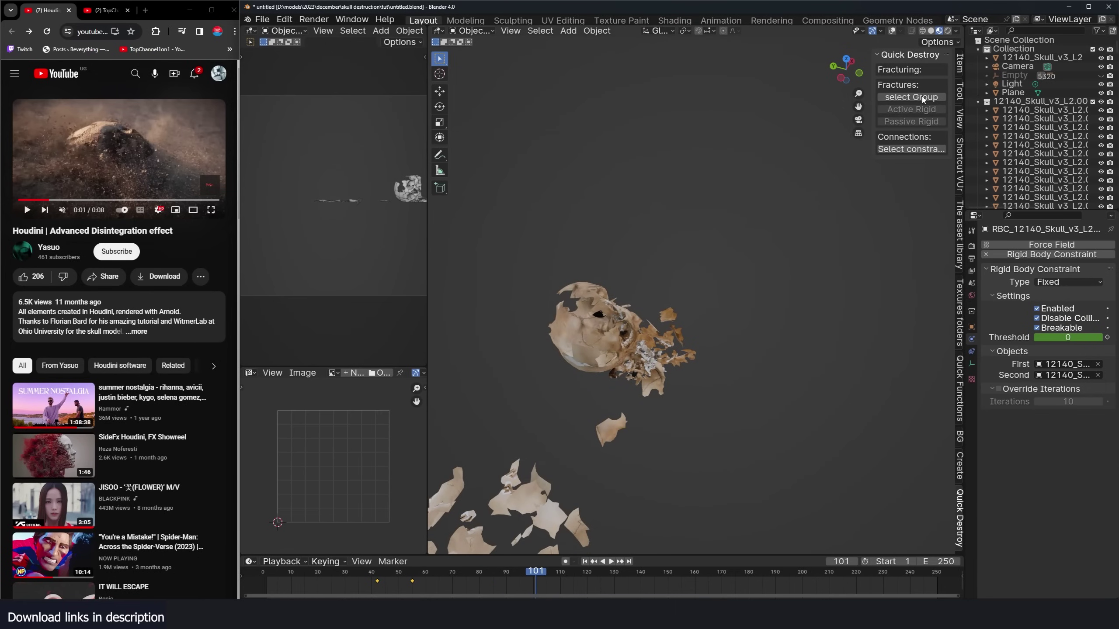
key("shift+alt+z")
middle_click_drag(784, 238, 736, 325)
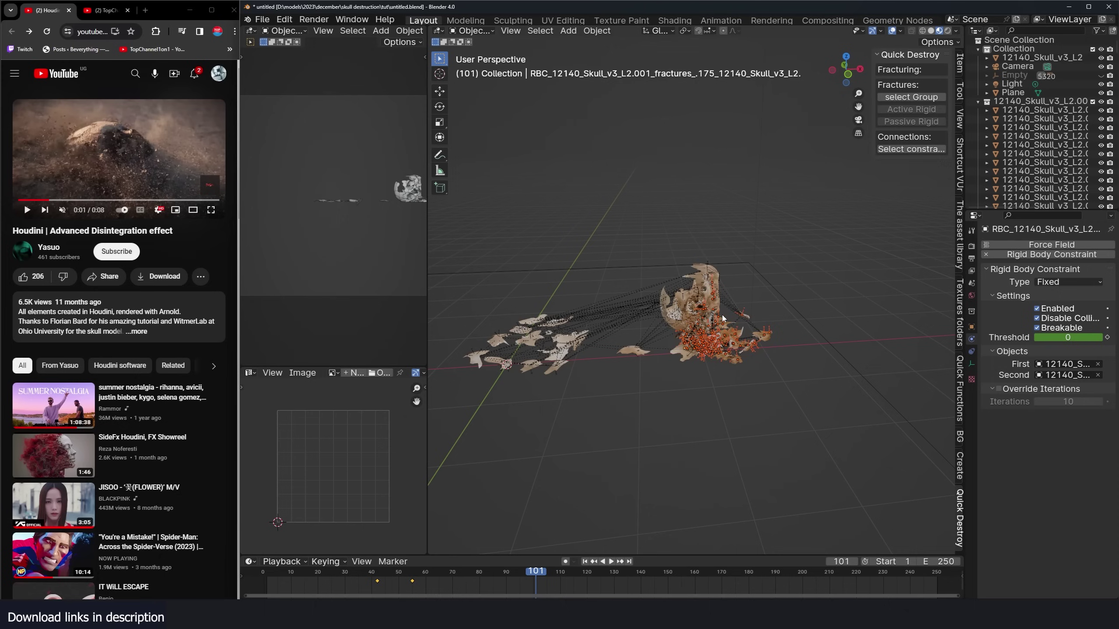
- Box-select the intact upper part of the skull in wireframe shading and narrow the selection to its constraints
key("alt+a")
key("shift+z")
mouse_move(652, 236)
middle_mouse_down()
mouse_move(712, 286)
mouse_move(655, 237)
middle_mouse_up()
left_click_drag(635, 189, 729, 307)
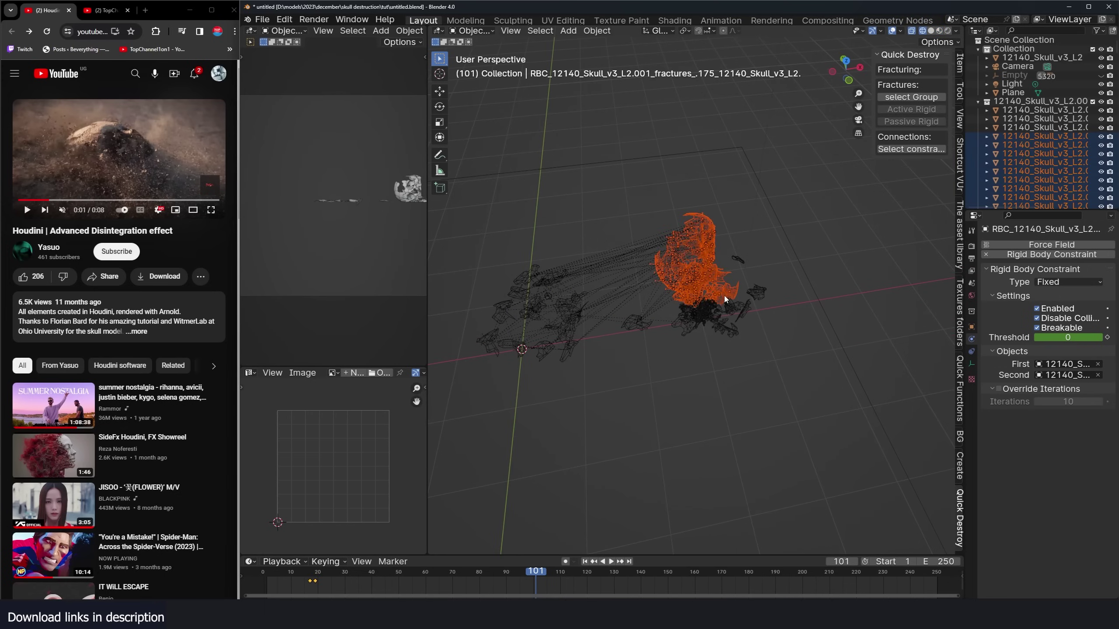
left_click(911, 149)
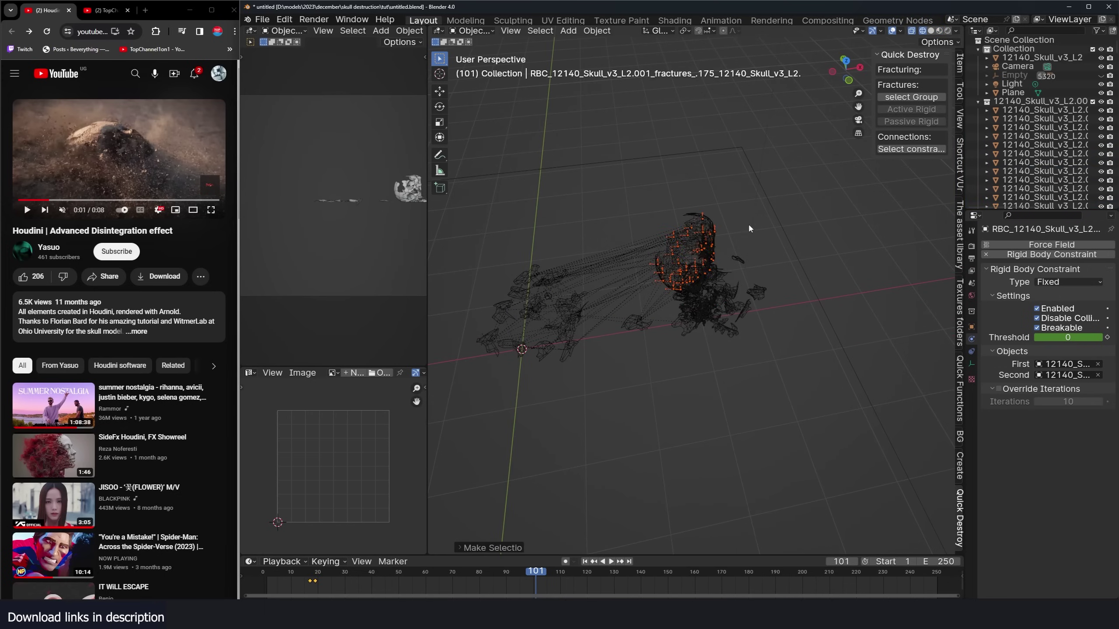
scroll(609, 327, "up", 5)
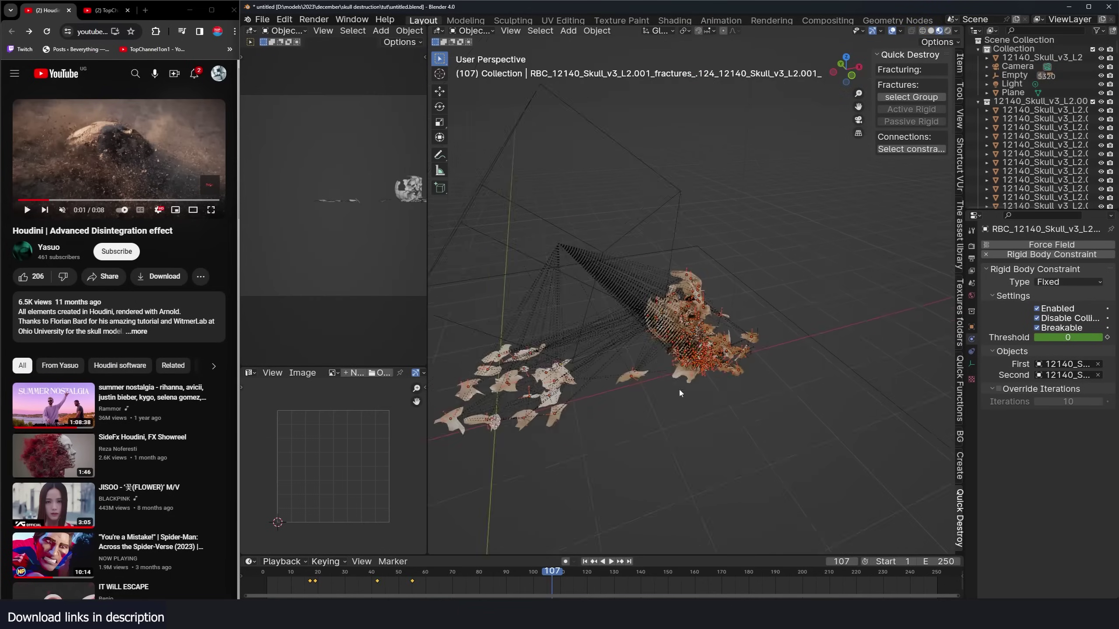
- Box-select the fallen shards and the crumbled jaw pieces in turn
scroll(679, 390, "down", 3)
mouse_move(679, 390)
middle_mouse_down()
mouse_move(650, 400)
mouse_move(613, 390)
mouse_move(632, 404)
middle_mouse_up()
scroll(613, 391, "up", 3)
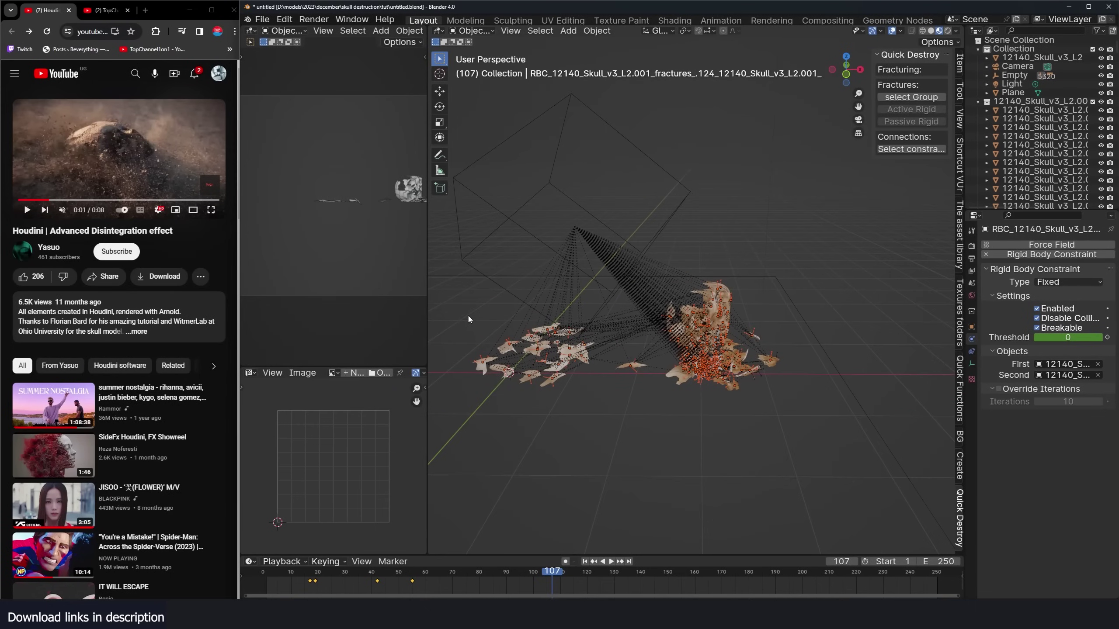
left_click_drag(468, 319, 593, 401)
left_click_drag(660, 350, 767, 386)
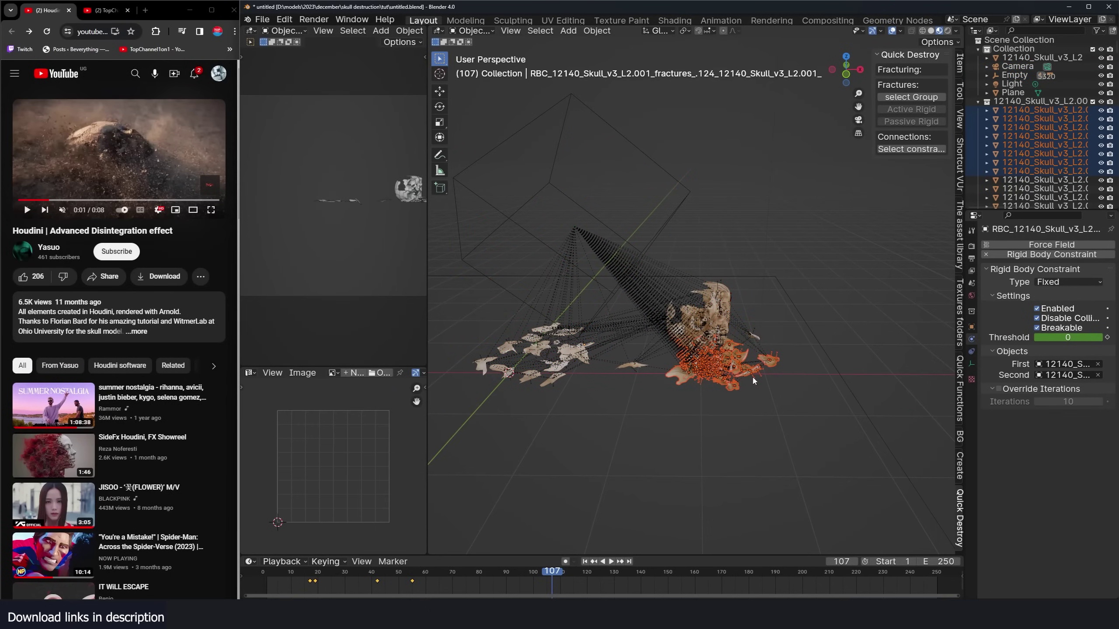
left_click(753, 380)
- Pick one piece constraint and extend the selection to everything in its collection
scroll(548, 378, "up", 2)
mouse_move(507, 383)
middle_mouse_down("shift")
mouse_move(591, 391)
mouse_move(528, 381)
middle_mouse_up("shift")
left_click(502, 380)
left_click(500, 378)
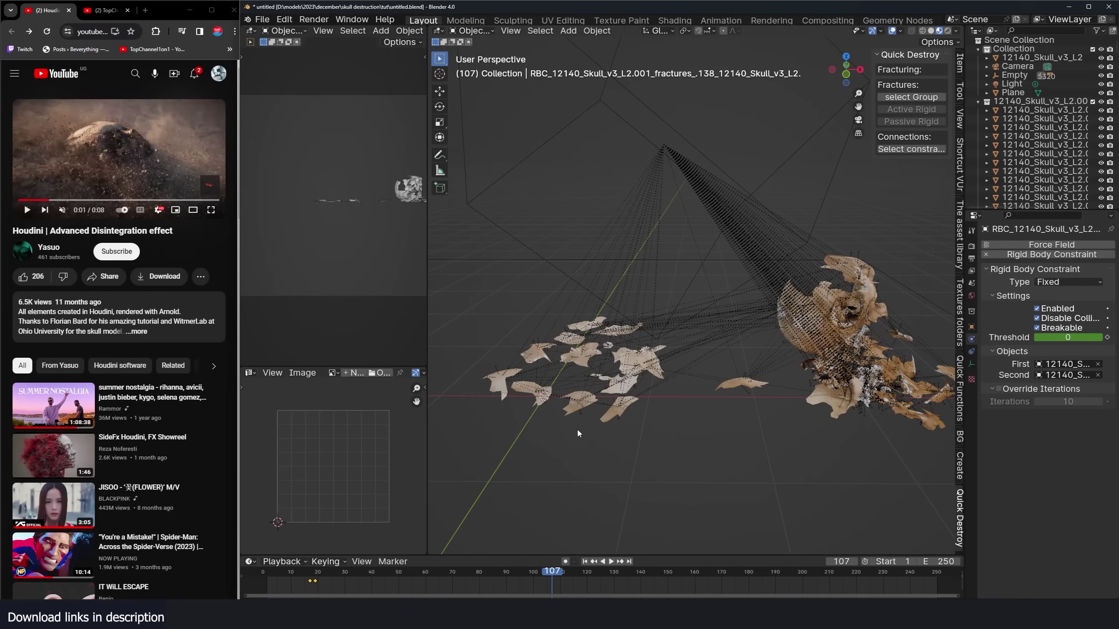
middle_click_drag(951, 387, 540, 304)
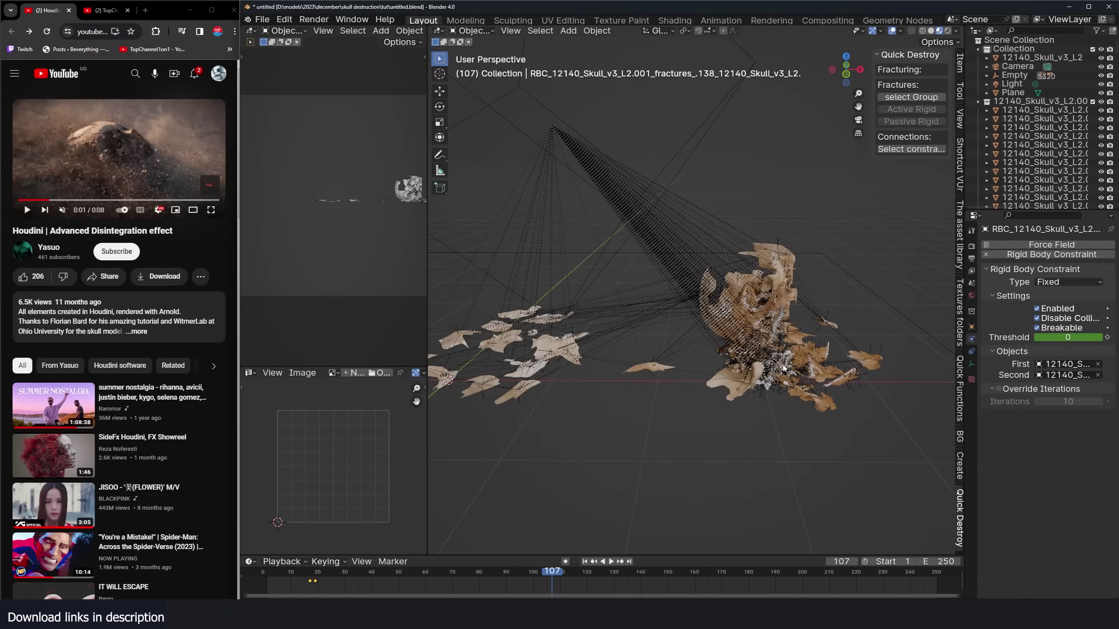
key("shift+g")
left_click(652, 381)
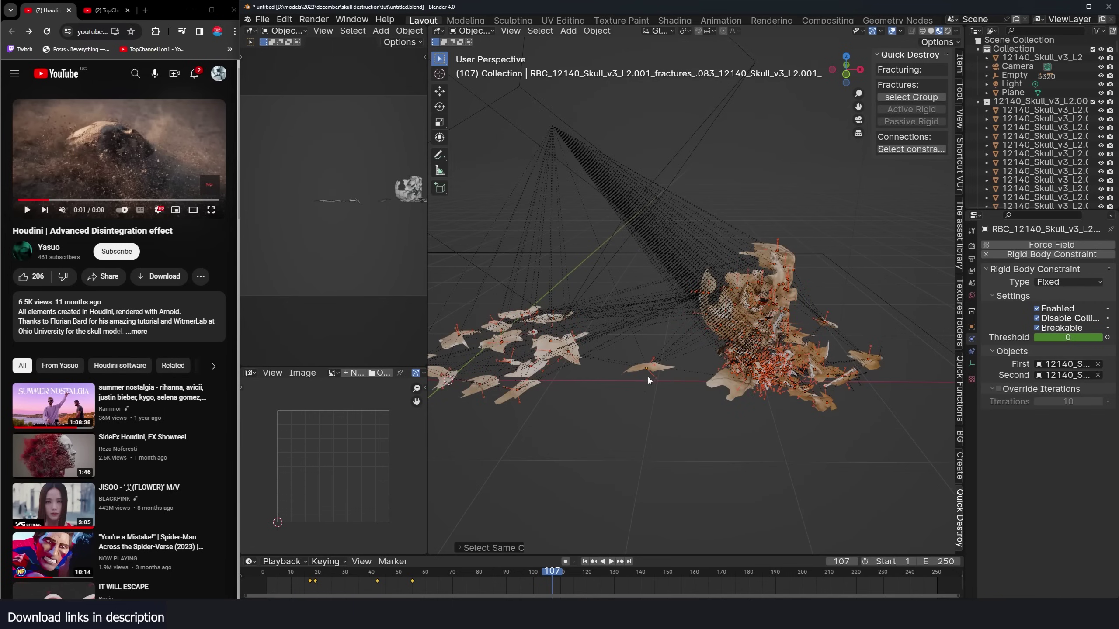
- Make the animation of all selected constraints single-user
left_click(598, 30)
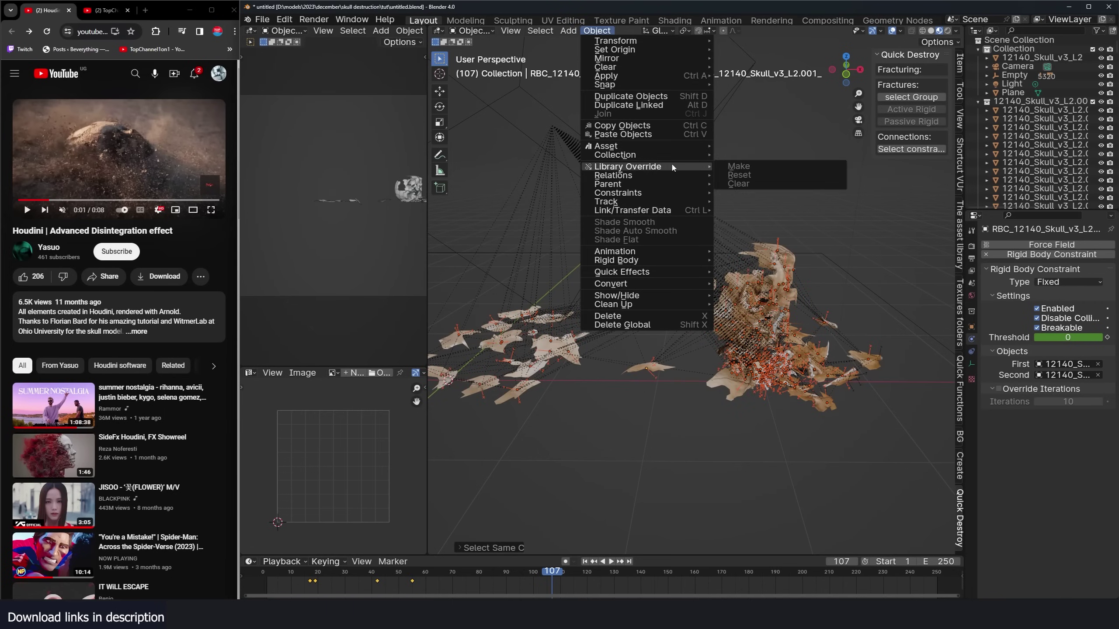
mouse_move(678, 175)
mouse_move(783, 197)
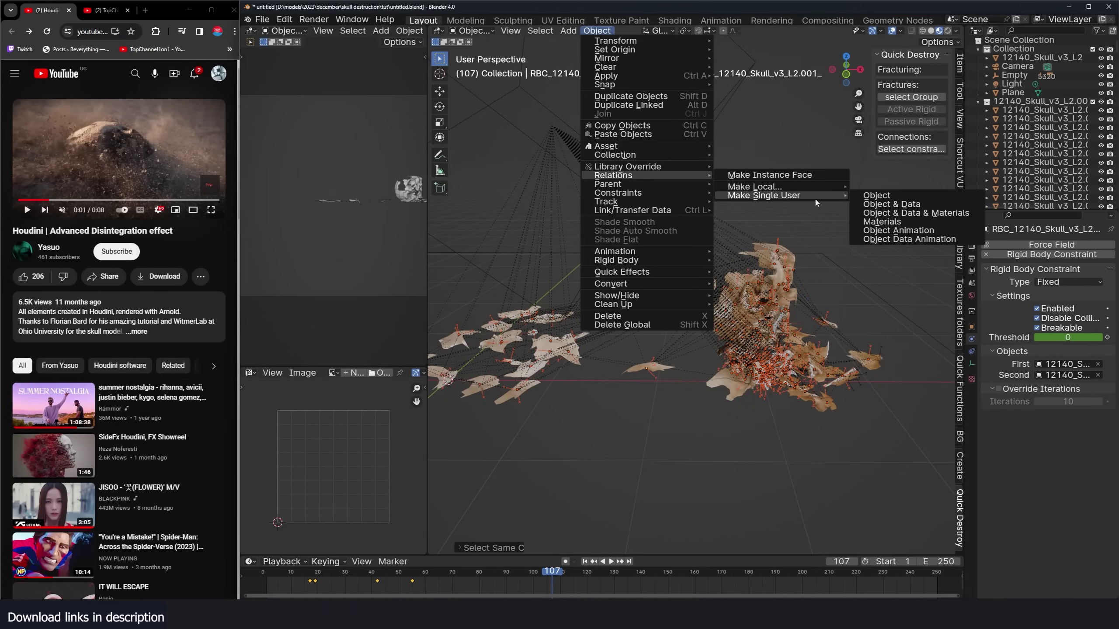
left_click(904, 240)
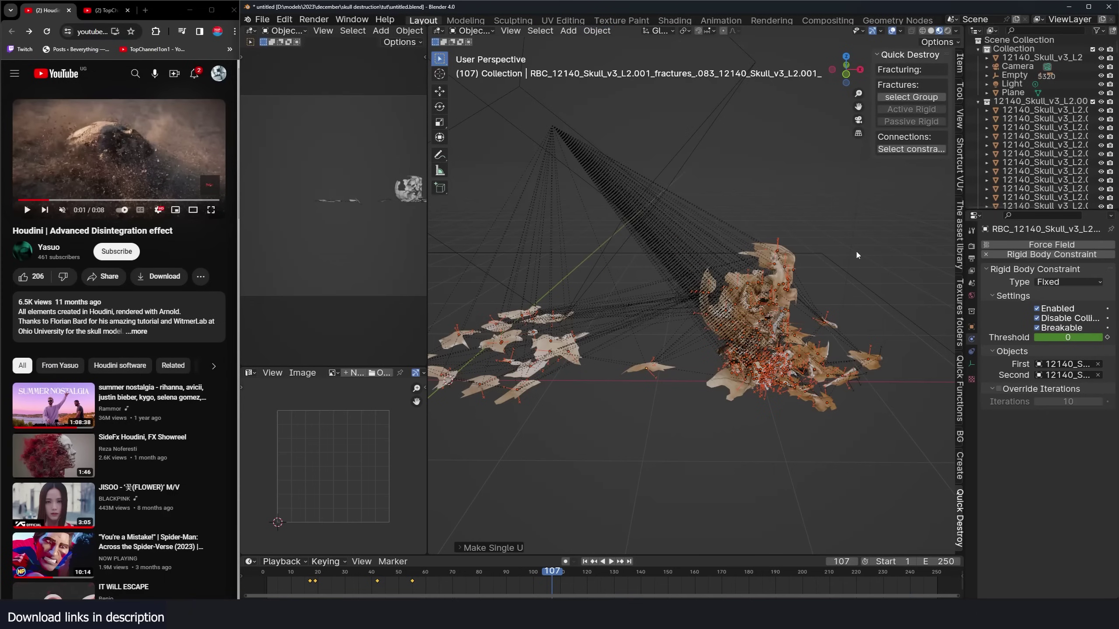
- Box-select the still intact upper part of the skull and narrow the selection to its constraints
left_click_drag(661, 226, 806, 322)
middle_click_drag(832, 299, 680, 293)
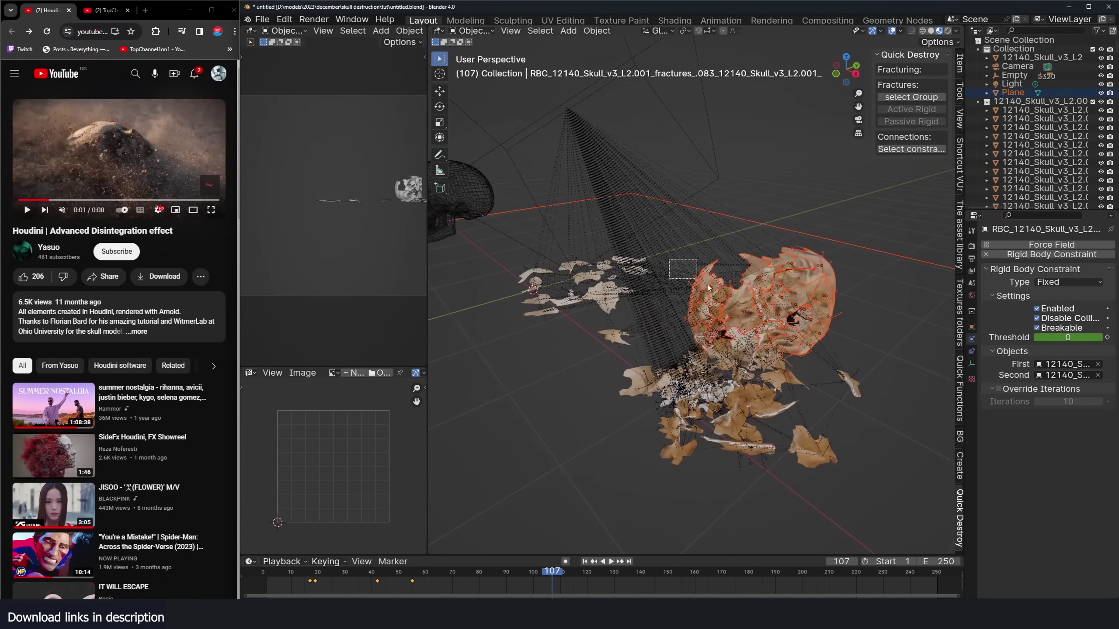
left_click_drag(708, 284, 843, 336)
middle_click_drag(838, 322, 938, 296)
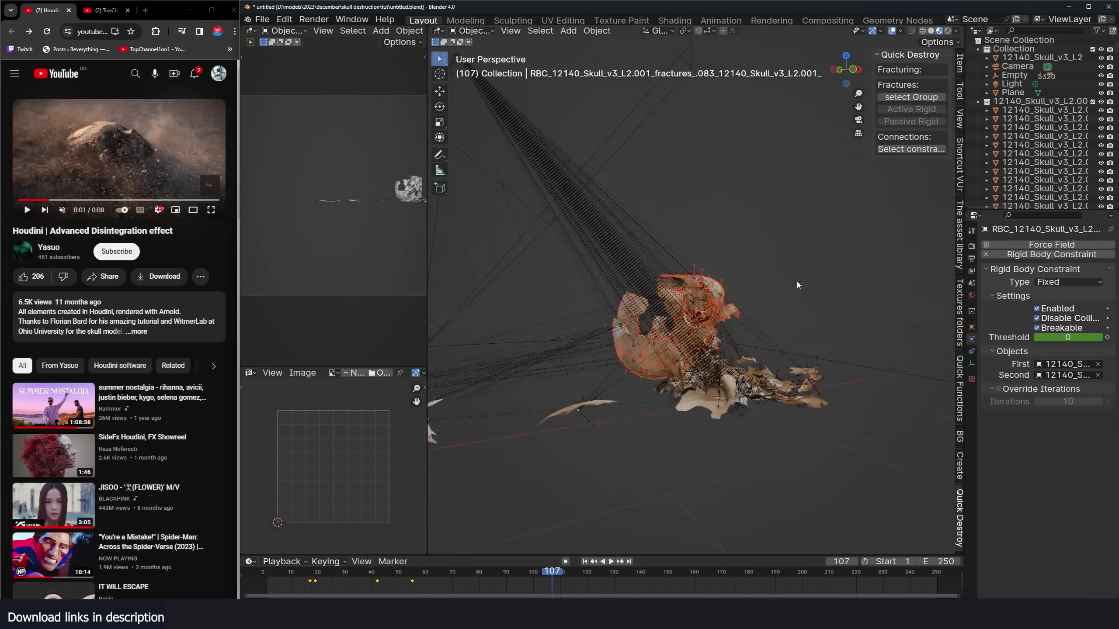
middle_click_drag(797, 284, 618, 418)
left_click(911, 149)
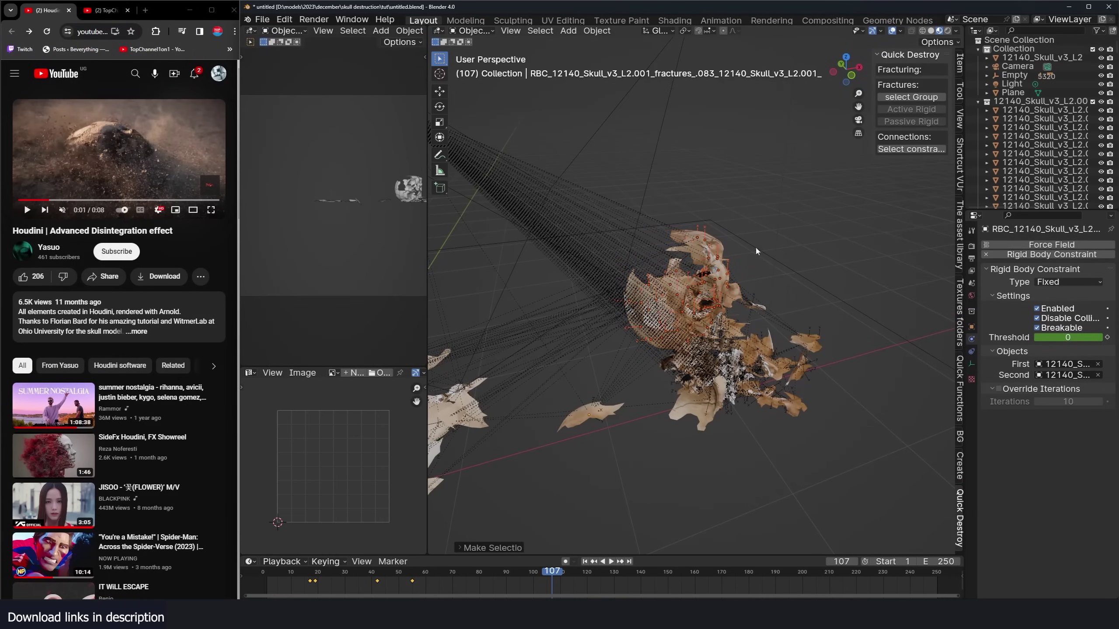
scroll(745, 265, "up", 4)
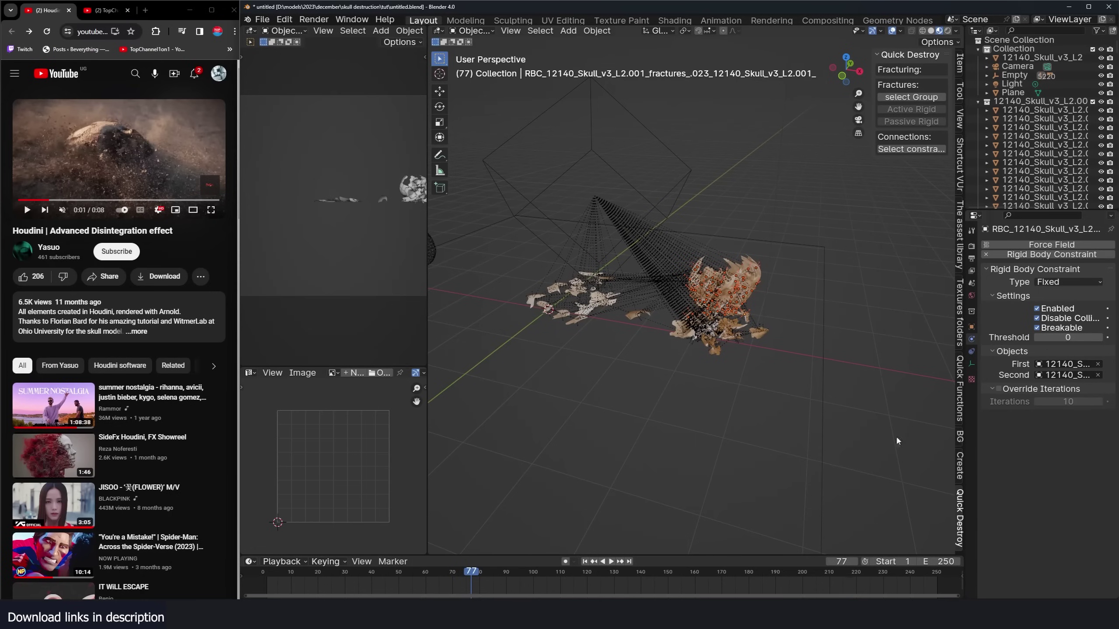
- Keyframe the active constraint's breaking threshold at 50 on frame 77 and at 0 on frame 81
left_click(1107, 338)
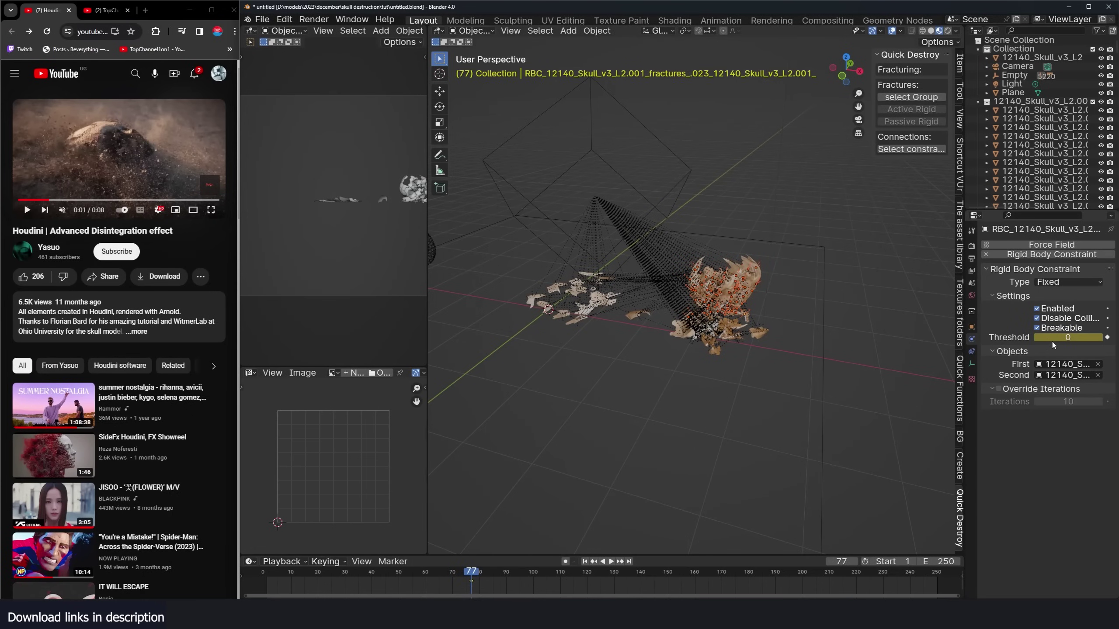
left_click(1057, 338)
type("50")
key("Return")
left_click(482, 575)
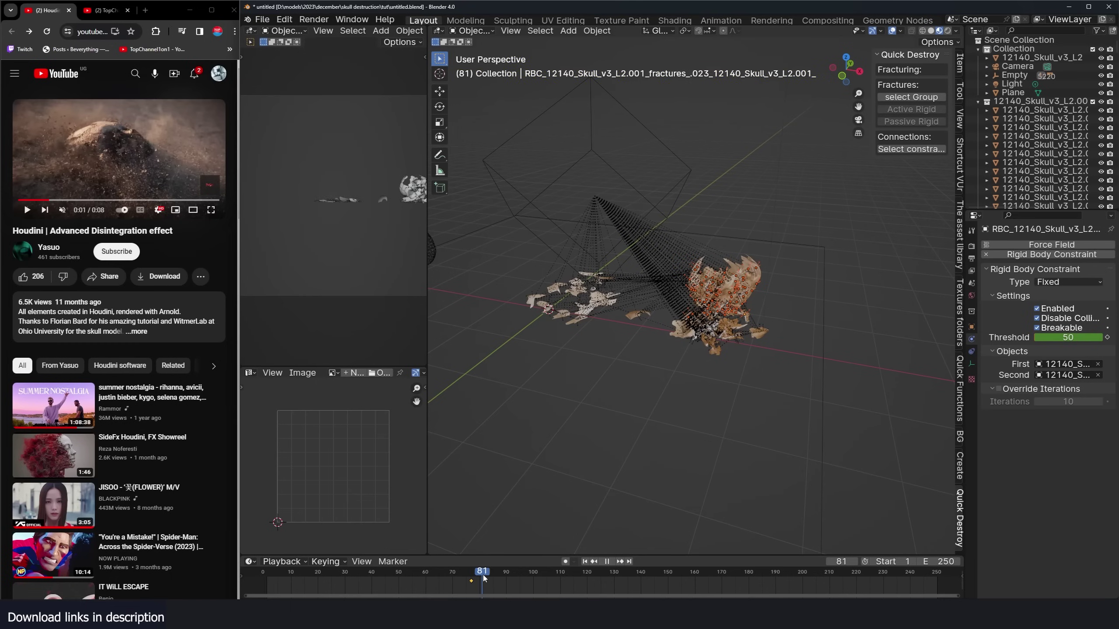
left_click(1079, 337)
type("0")
key("Return")
left_click(1108, 337)
- Link the active constraint's threshold animation to the other selected constraints in the upper skull
key("ctrl+l")
left_click(703, 356)
middle_click_drag(704, 356, 672, 293)
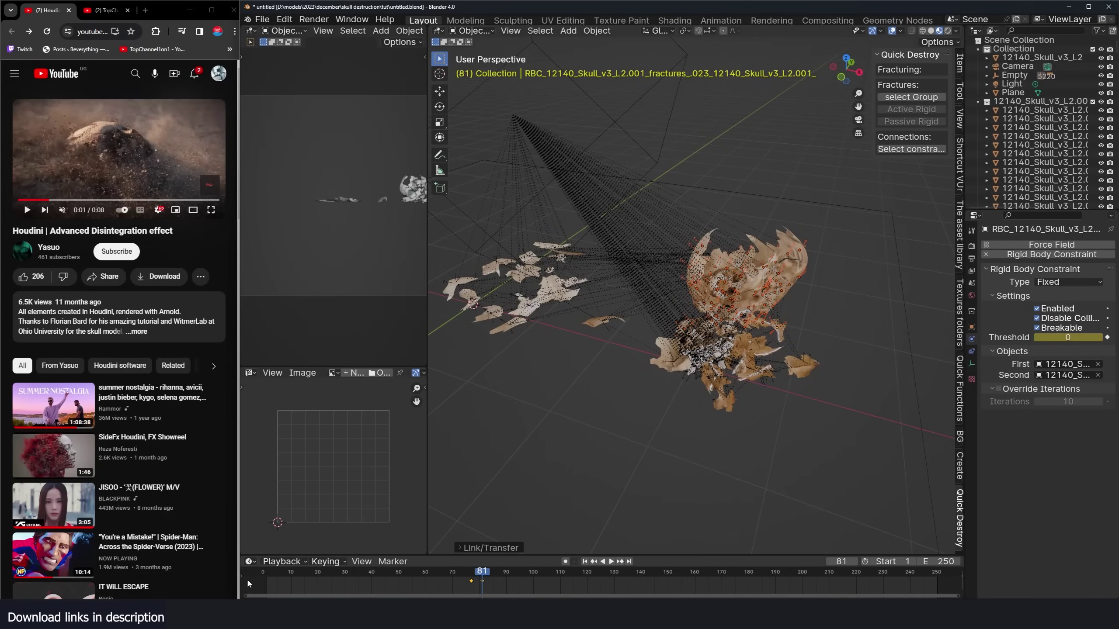
- Play the simulation from the start to frame 108 to check the complete region-by-region collapse from several angles
key("shift+Left")
key("space")
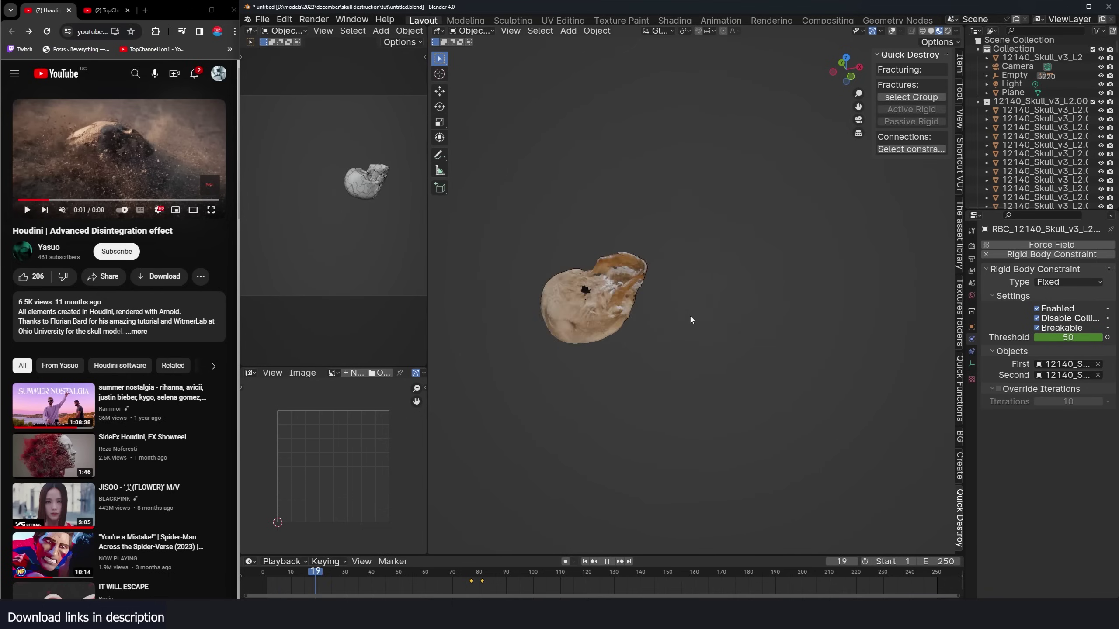
middle_click_drag(683, 289, 784, 309)
middle_click_drag(617, 331, 512, 309)
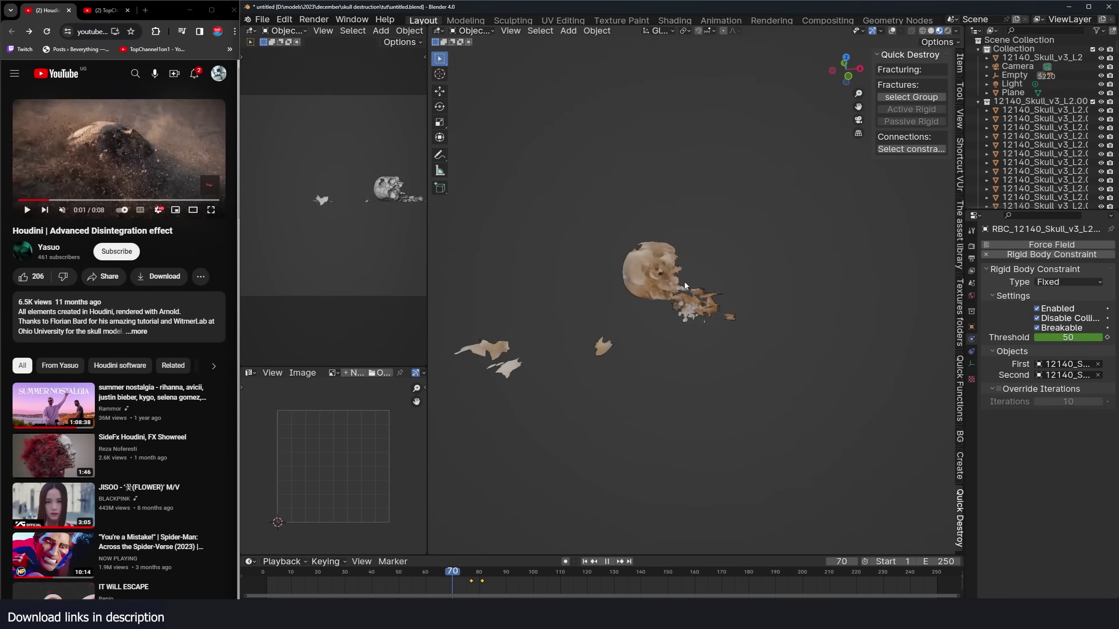
middle_click_drag(686, 286, 764, 290)
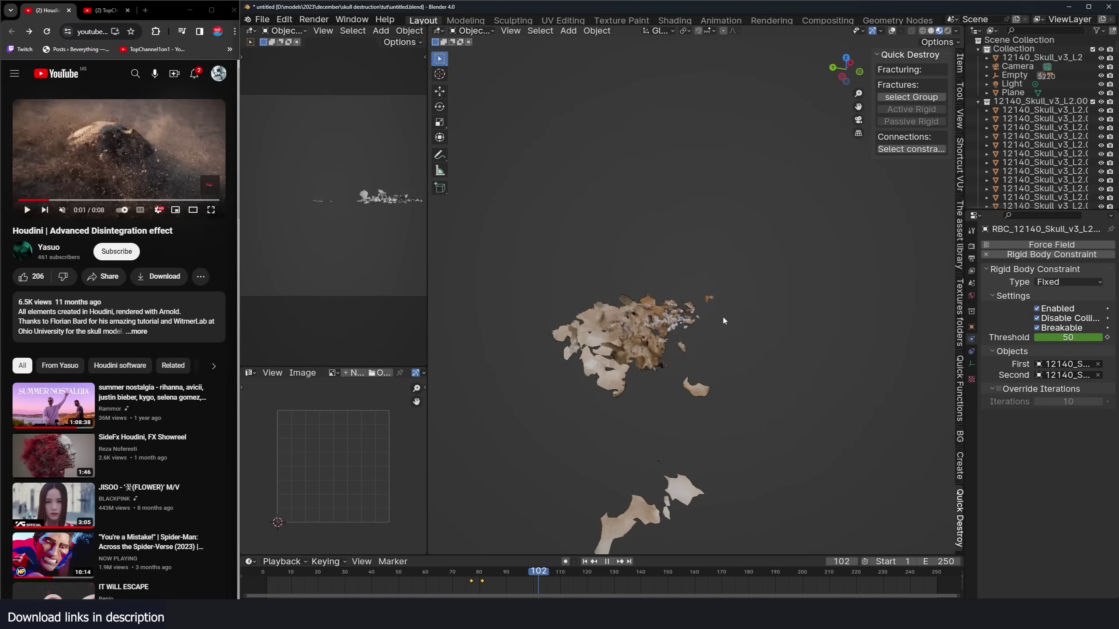
key("space")
- Switch to the Houdini reference video in the browser, replay it from the beginning, and pause it
left_click(38, 175)
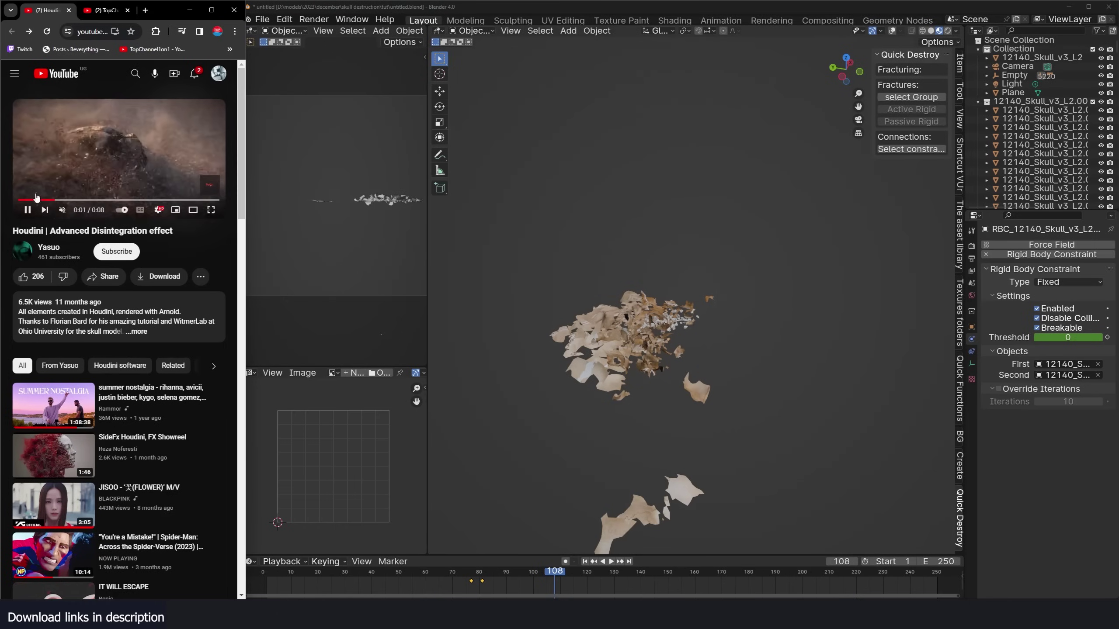
left_click(23, 201)
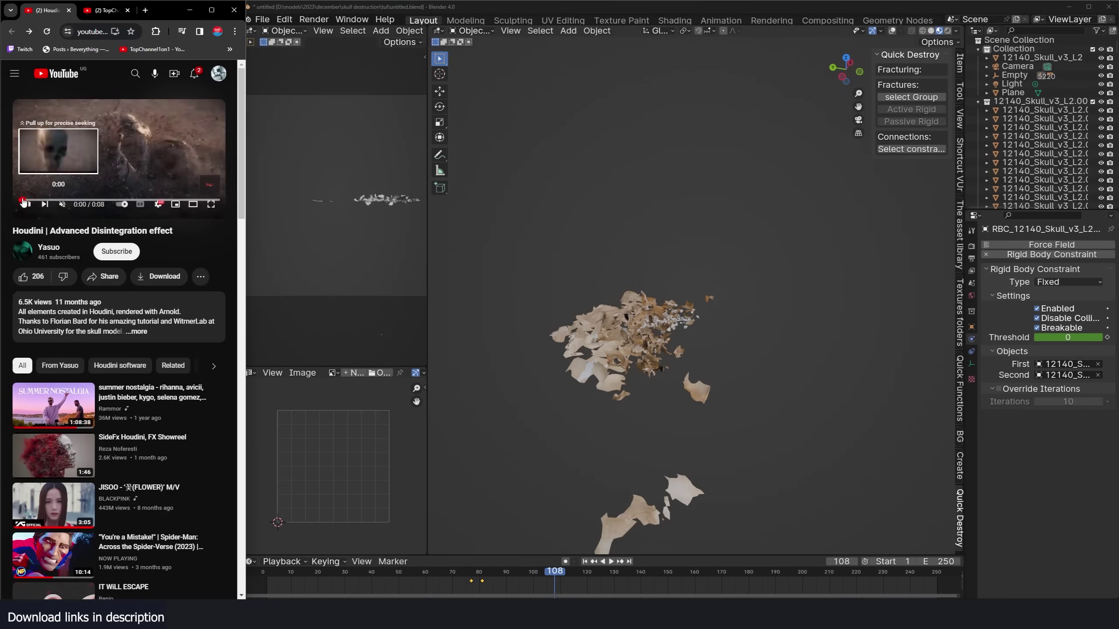
left_click_drag(24, 203, 24, 202)
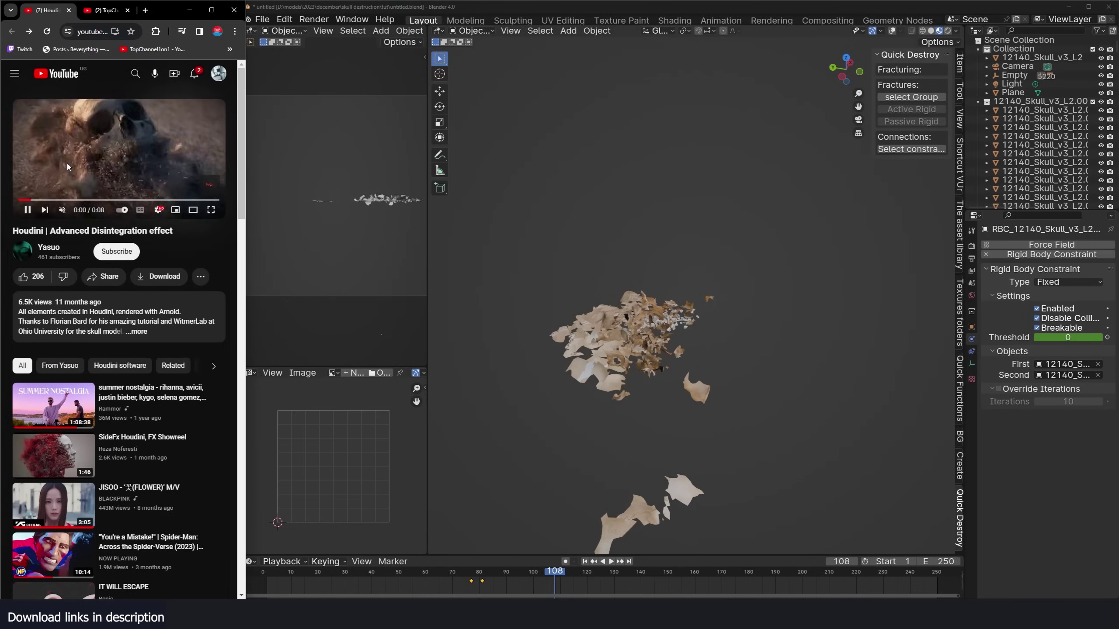
left_click(93, 159)
scroll(616, 275, "down", 3)
scroll(616, 275, "up", 3)
- Switch back to Blender and set the 3D viewport to solid shading
left_click(930, 31)
mouse_move(758, 265)
middle_mouse_down()
mouse_move(684, 241)
mouse_move(723, 227)
middle_mouse_up()
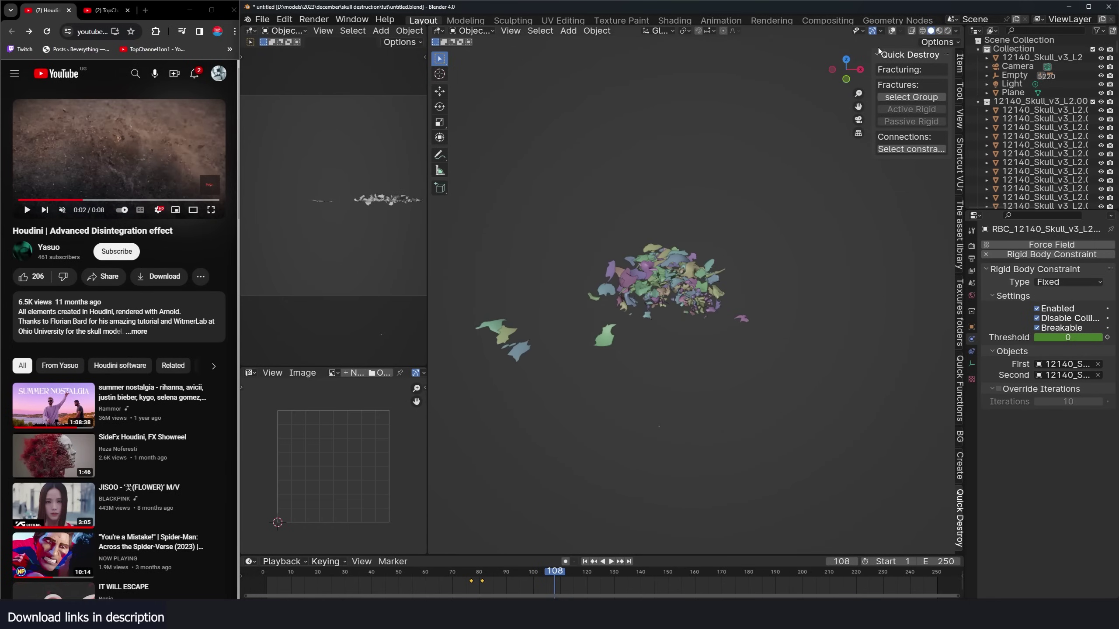
- Show the overlays in the 3D viewport and play the Houdini reference video in the browser, pausing it at 0:03
left_click(892, 31)
left_click(117, 141)
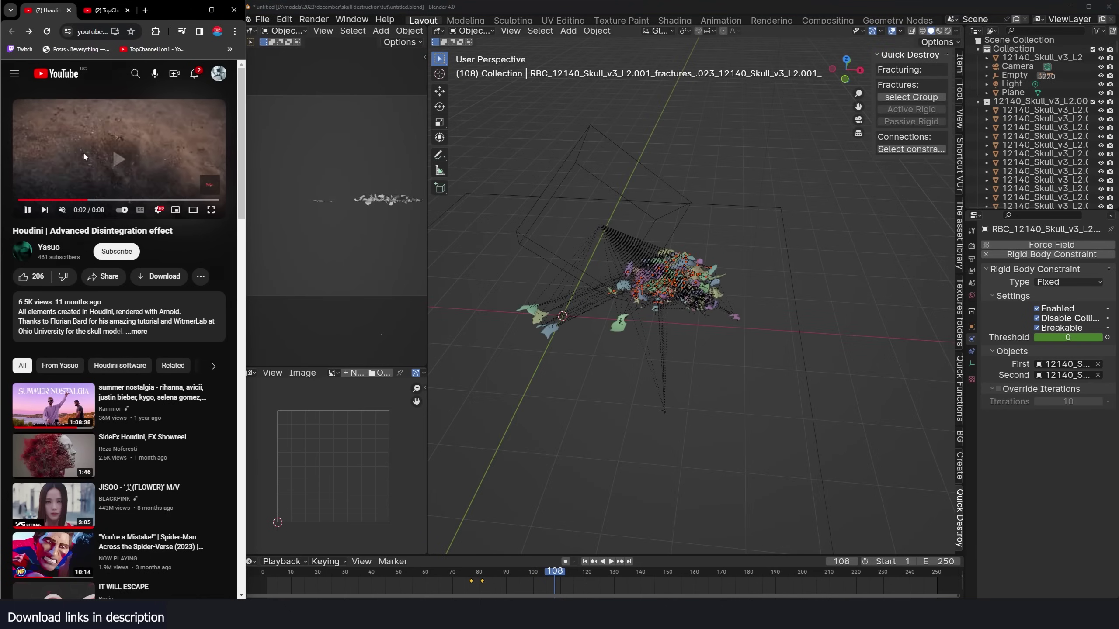
left_click(83, 201)
left_click(108, 162)
- In Blender, select all skull fracture pieces that share a collection with a fragment on the skull's face
scroll(662, 248, "up", 2)
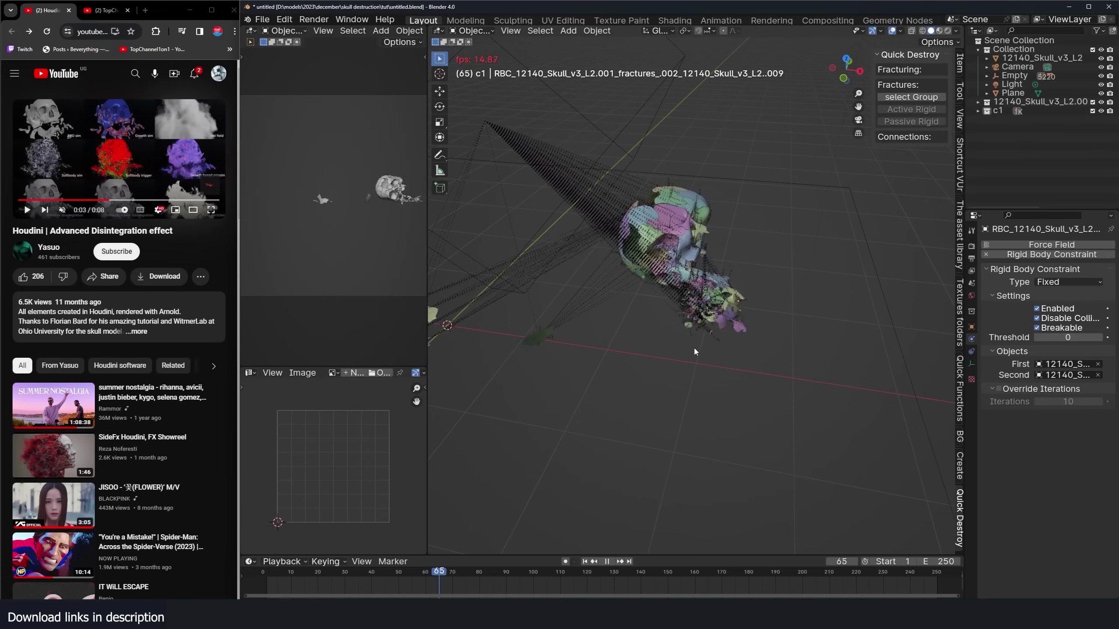
middle_click_drag(687, 334, 733, 370)
scroll(733, 367, "up", 2)
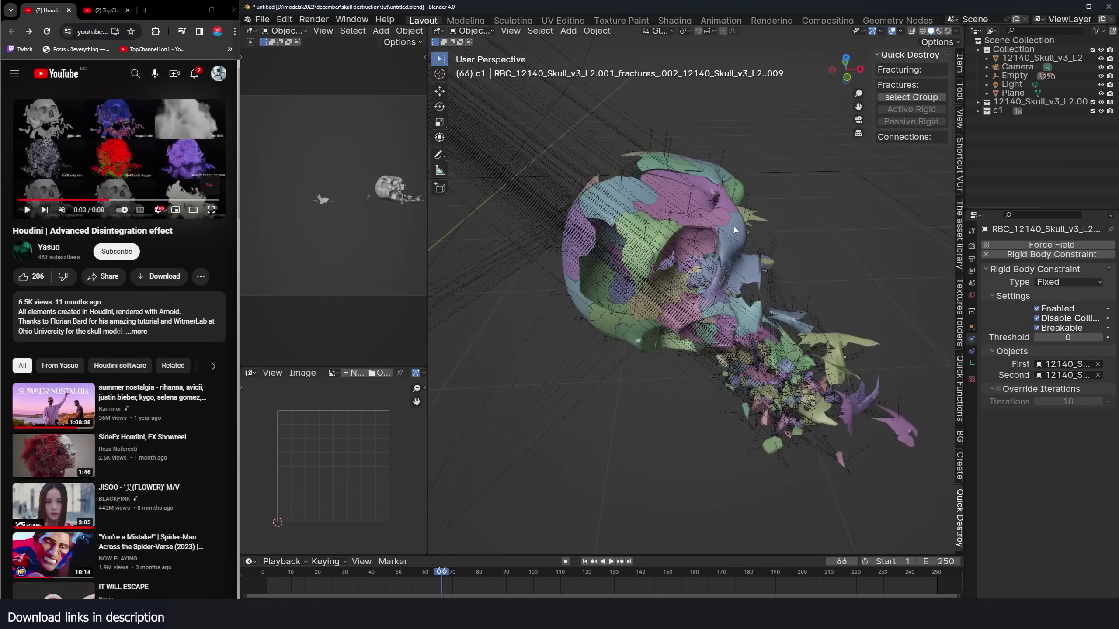
left_click(737, 226)
key("shift+g")
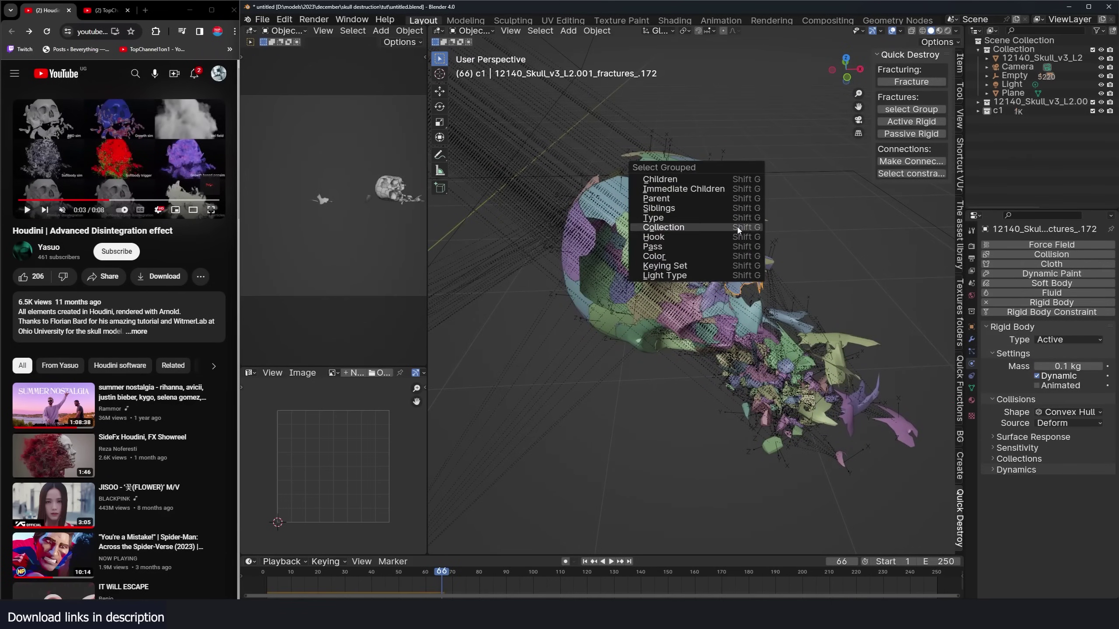
left_click(738, 226)
left_click(738, 227)
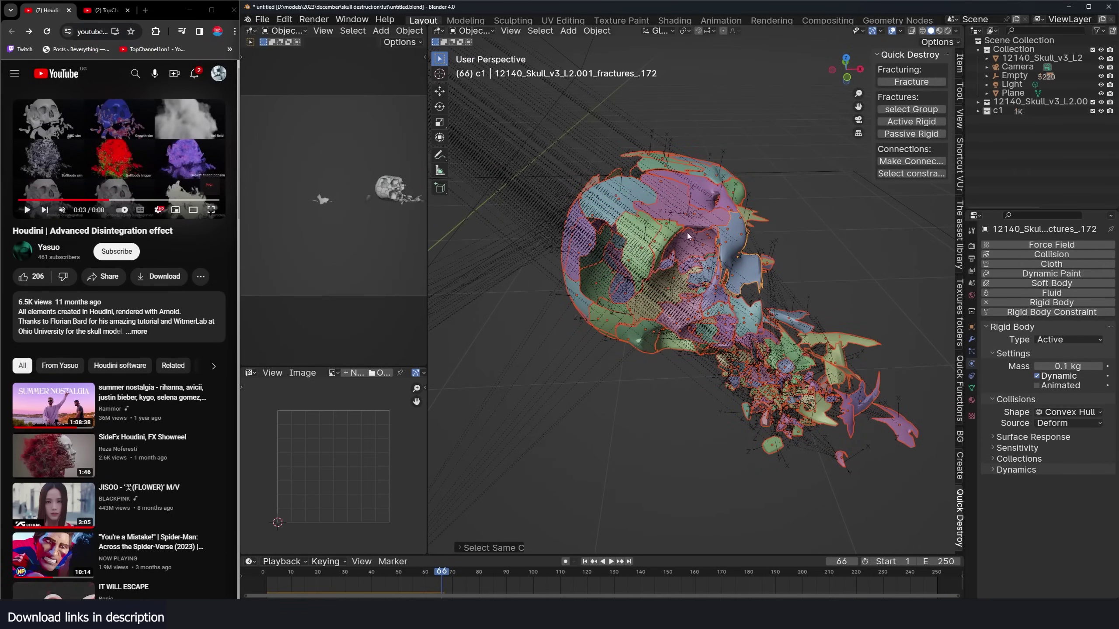
- Select all rigid body constraints that share a collection with a constraint above the skull
scroll(862, 187, "up", 1)
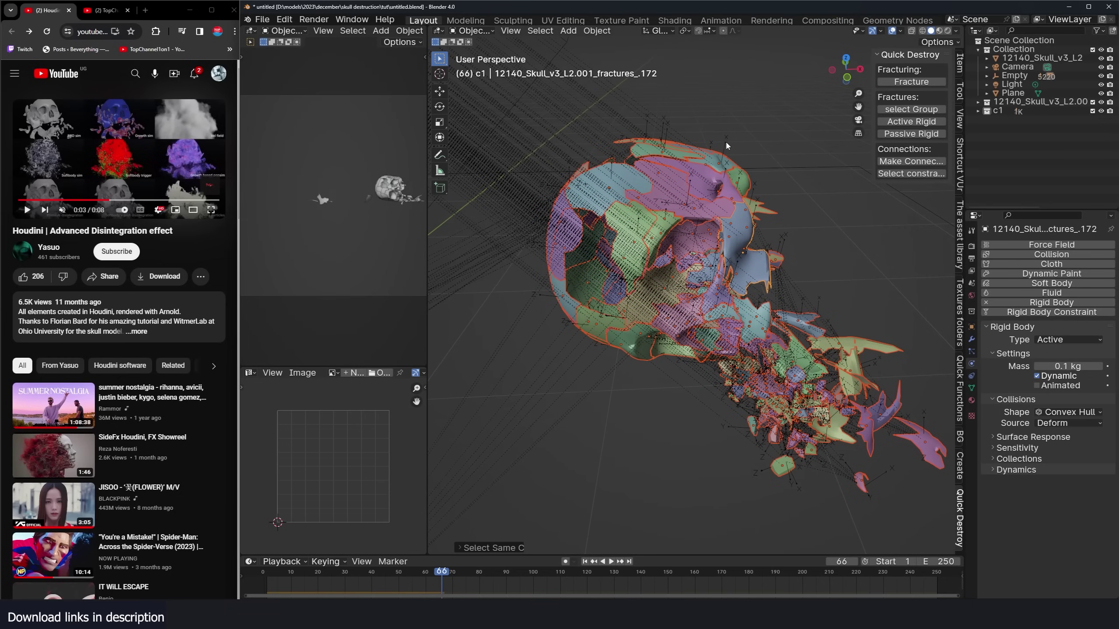
key("shift+g")
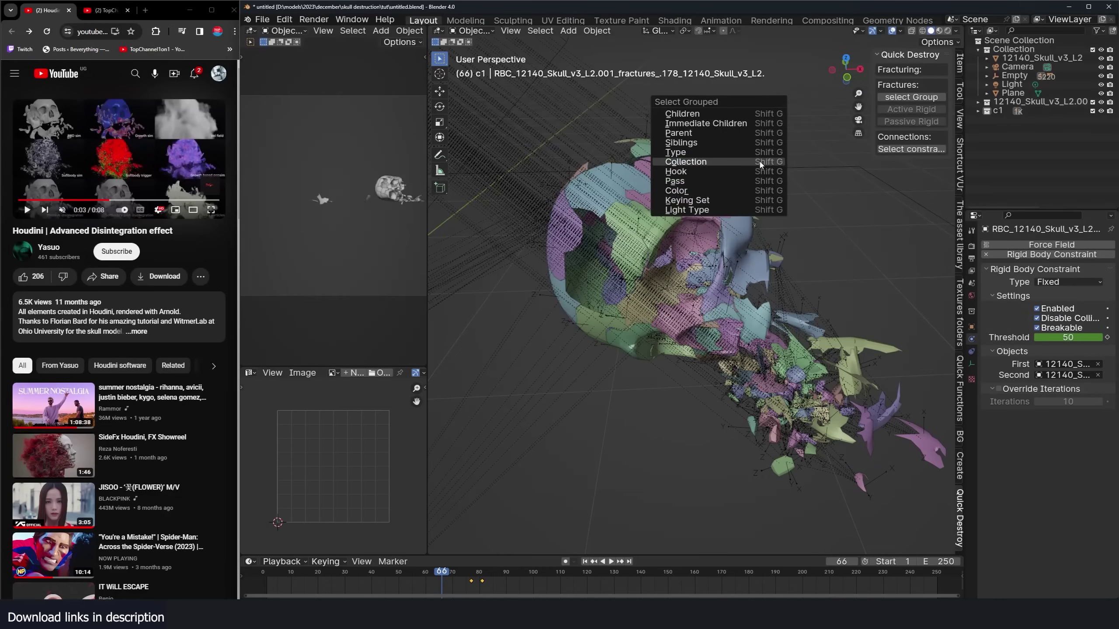
left_click(760, 164)
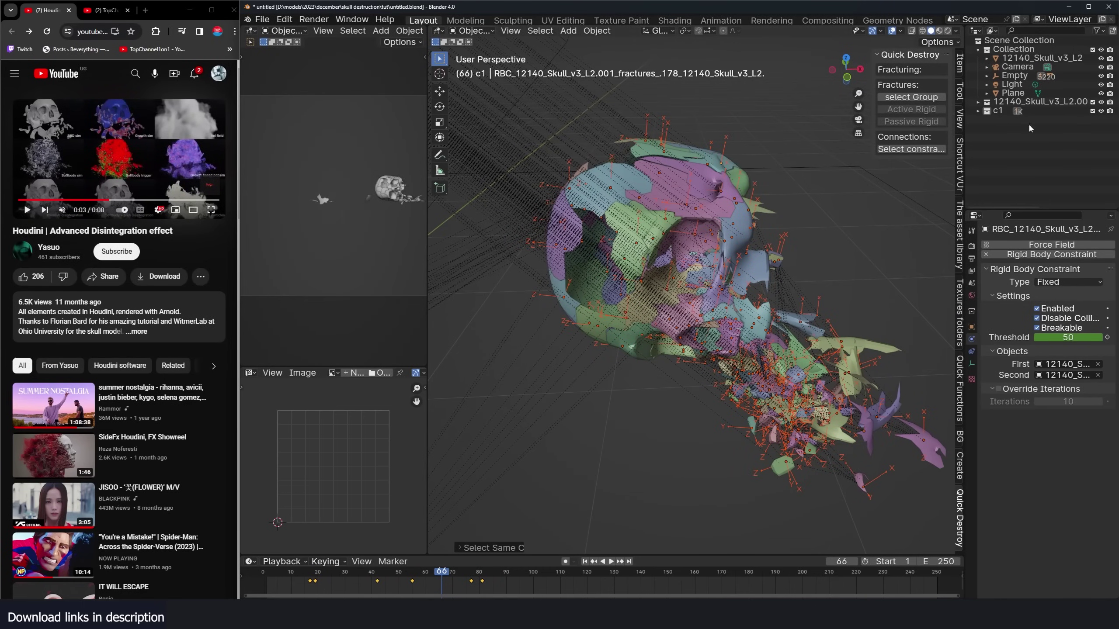
scroll(674, 252, "down", 5)
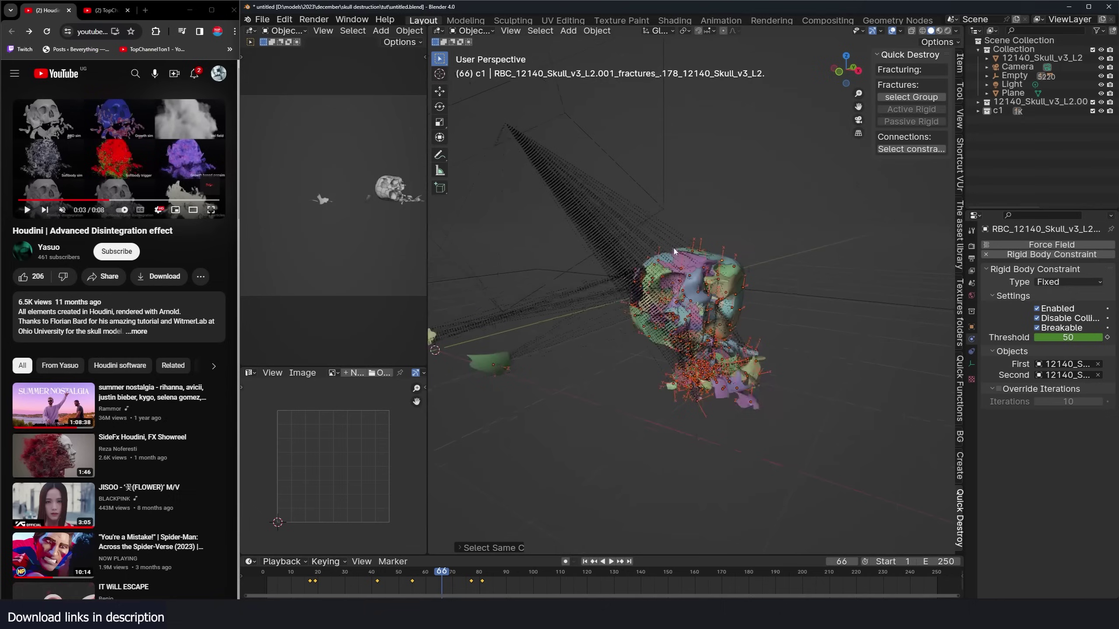
middle_click_drag(722, 260, 694, 243)
scroll(694, 242, "down", 4)
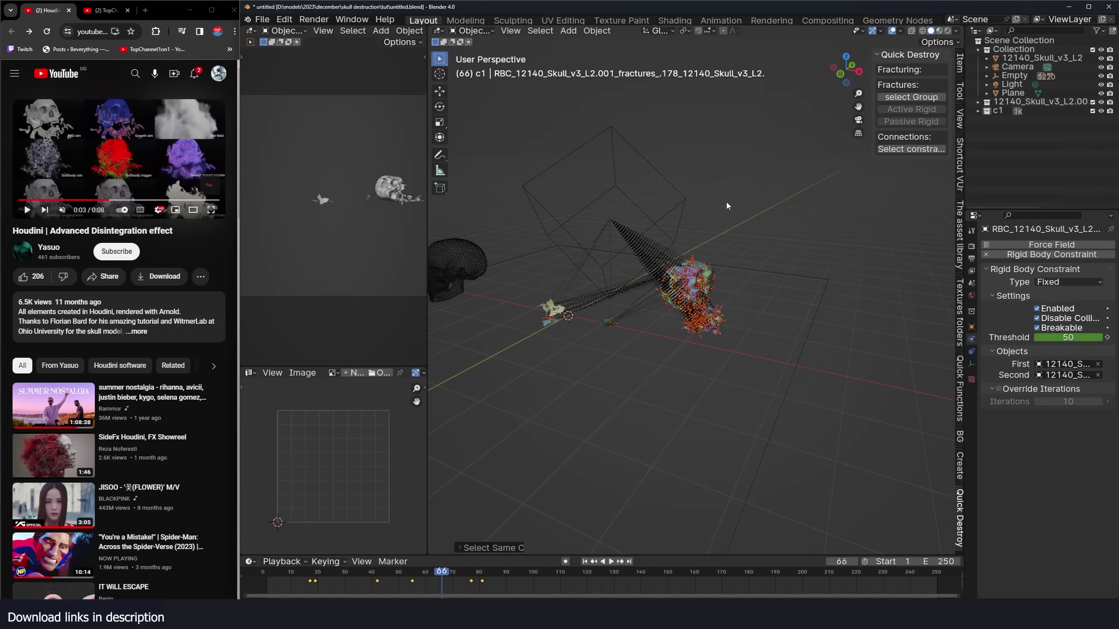
- Select one fragment on the skull's face and open the scene's Rigid Body World settings with the cache options
scroll(683, 293, "up", 6)
left_click(690, 266)
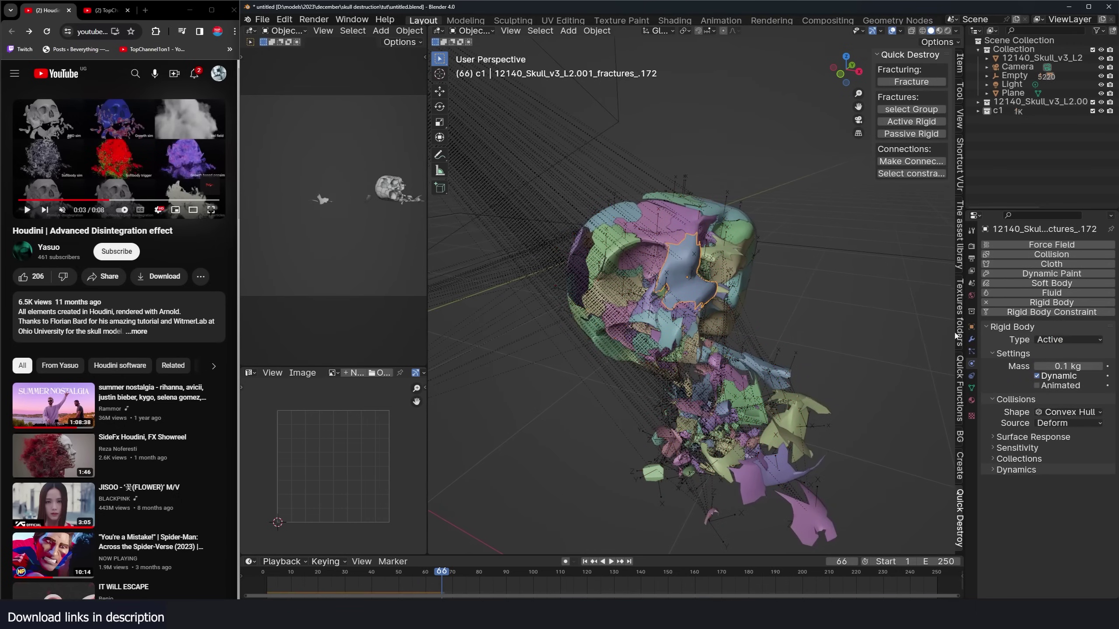
left_click(971, 288)
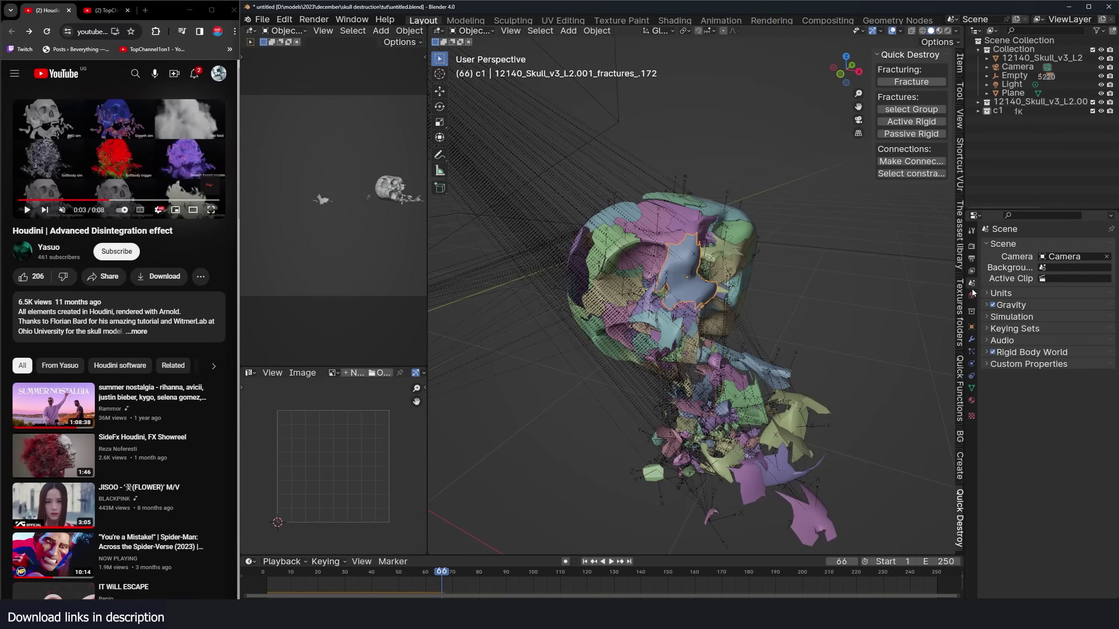
left_click(1013, 318)
left_click(1020, 318)
left_click(1031, 352)
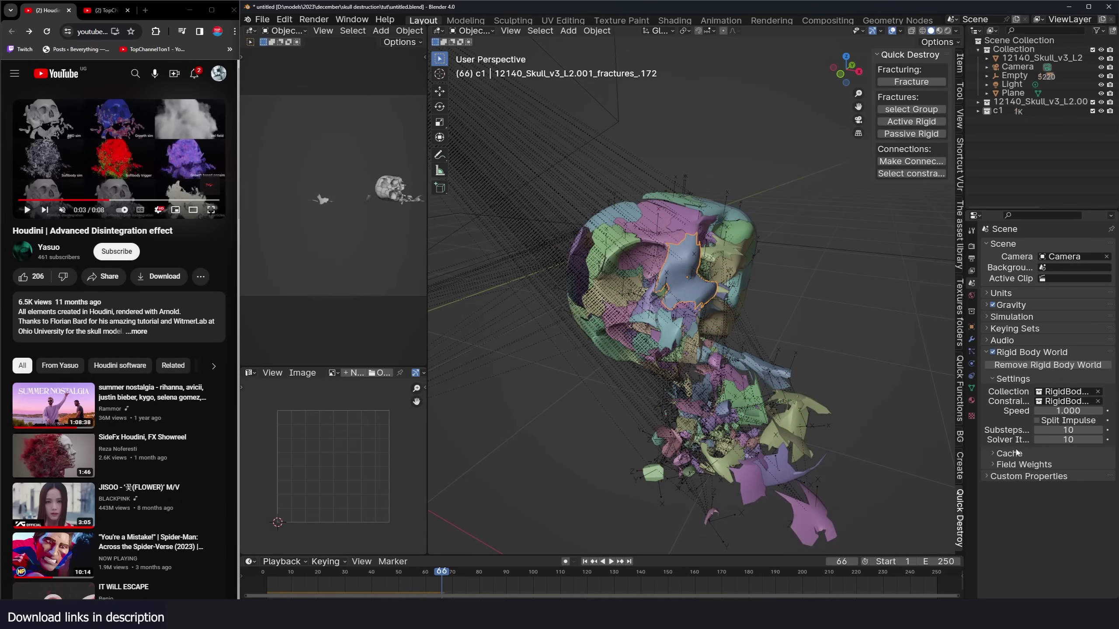
left_click(1008, 453)
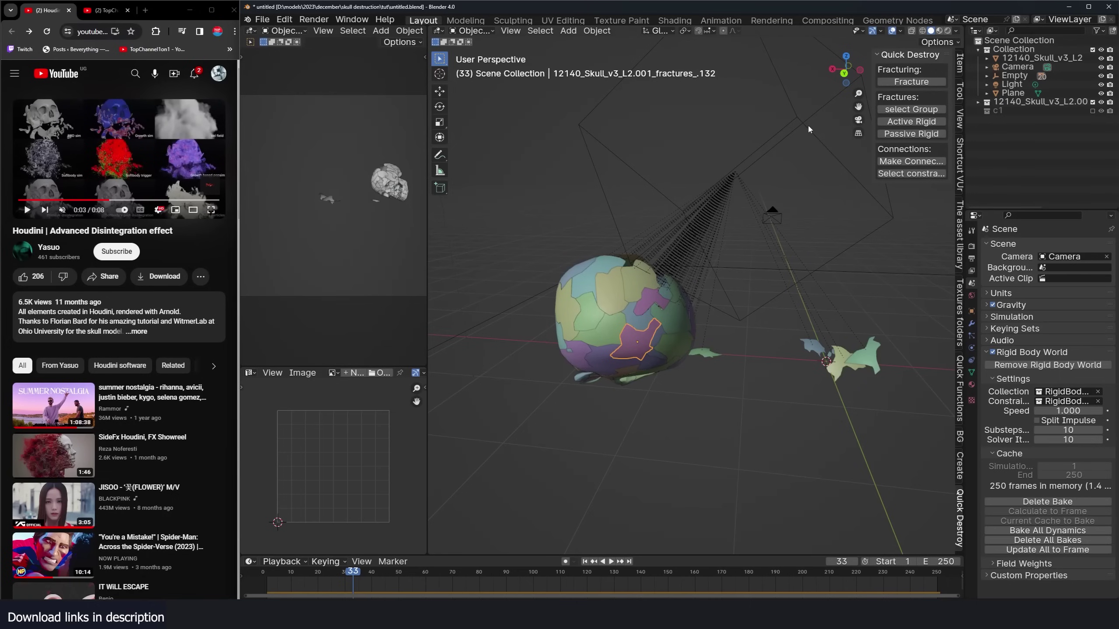
- Exclude the collection of fractured skull pieces from the view layer
left_click(1044, 94)
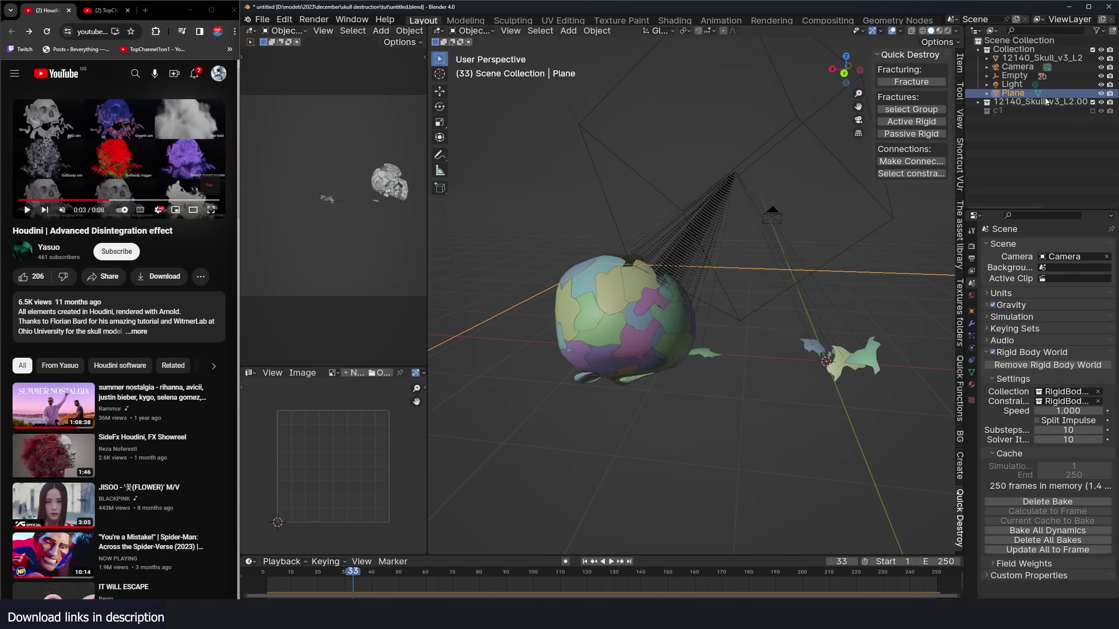
left_click(1085, 102)
left_click(1092, 102)
scroll(750, 287, "down", 5)
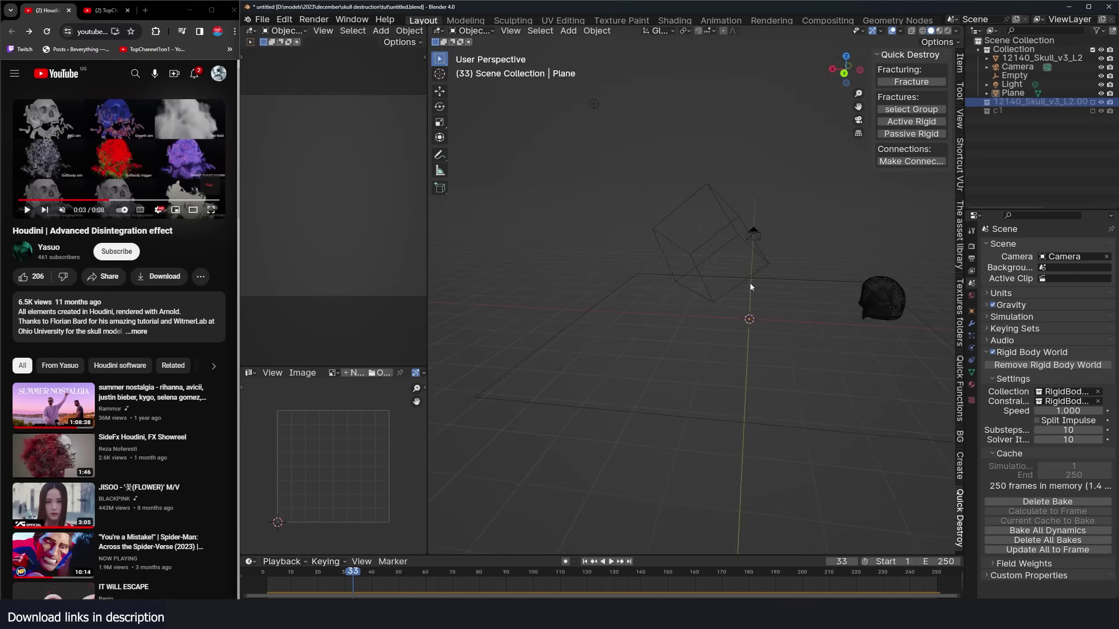
- Add a mesh plane at the world origin and create a new geometry node tree on it
middle_click_drag(750, 287, 736, 298)
key("shift+a")
mouse_move(687, 208)
left_click(784, 209)
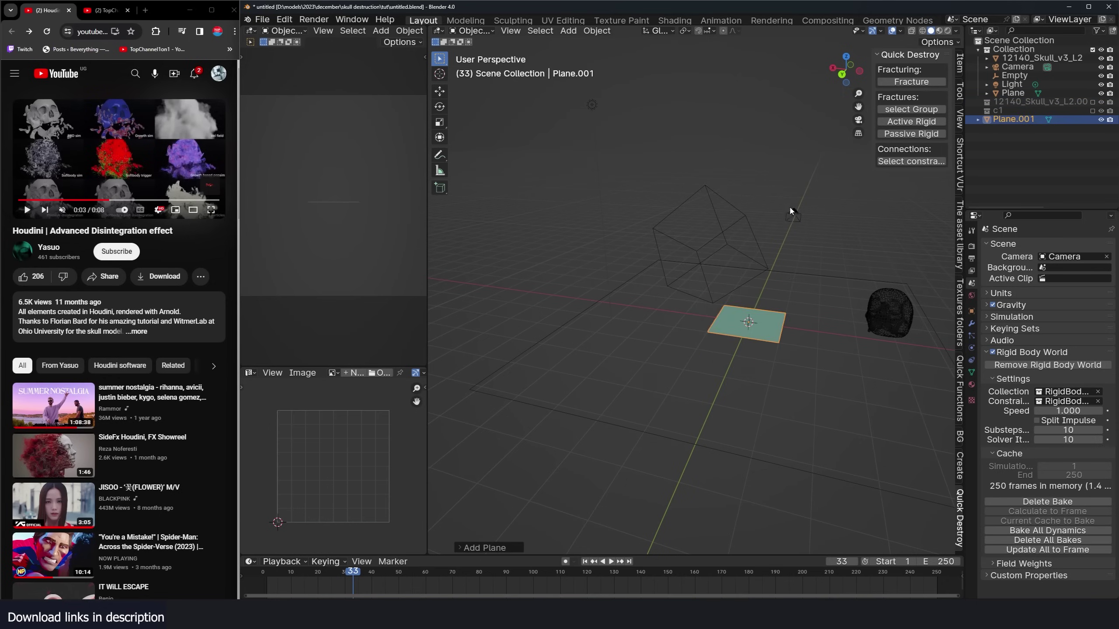
middle_click_drag(799, 273, 751, 292)
left_click(897, 20)
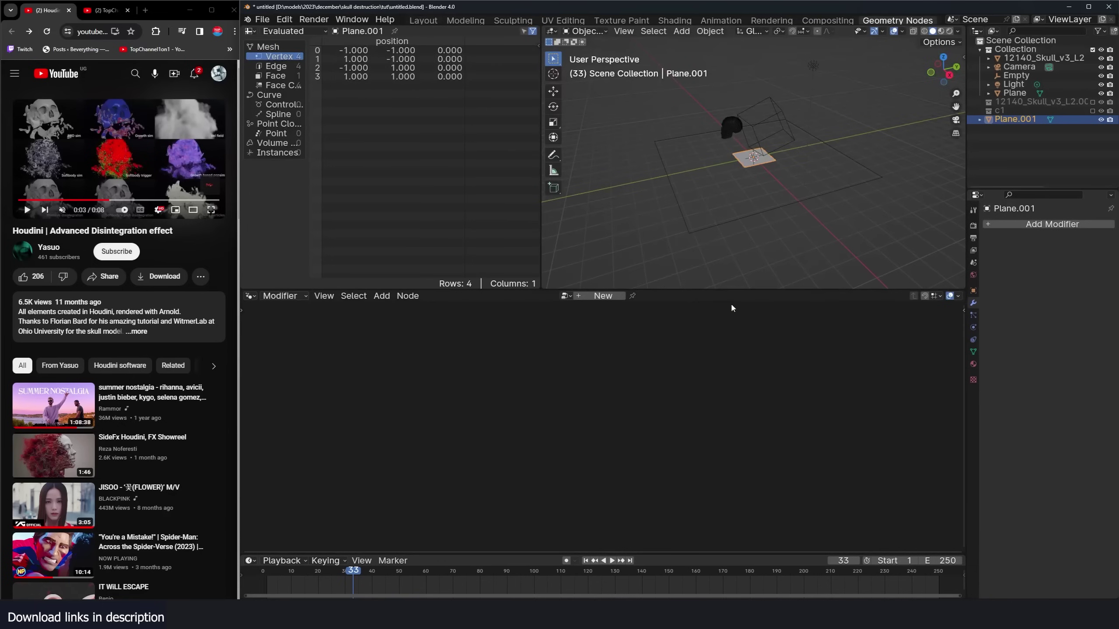
left_click(603, 295)
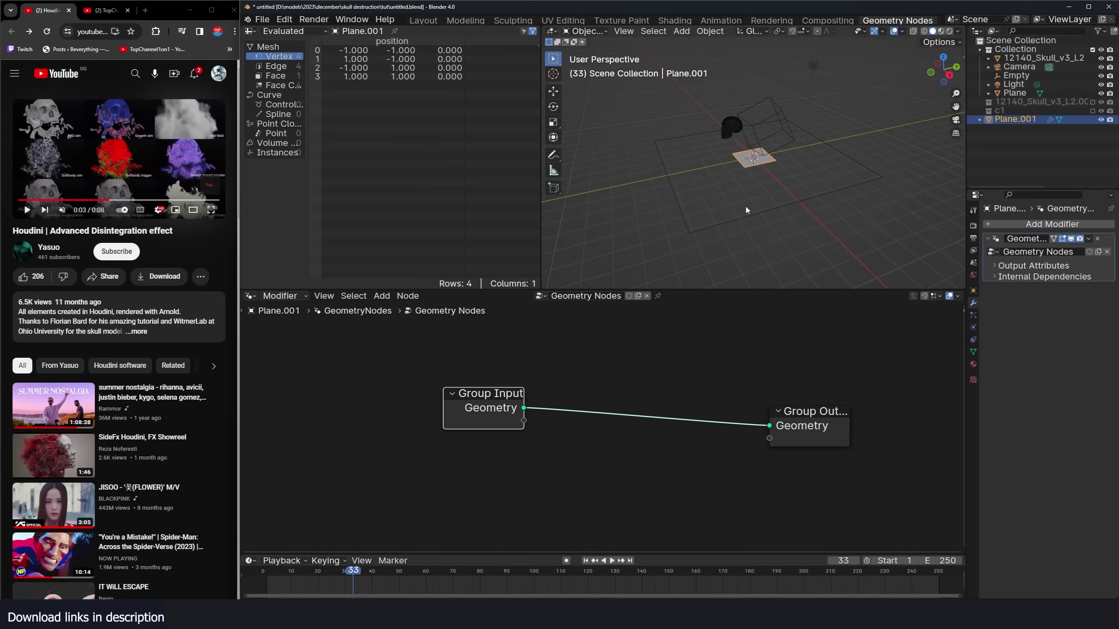
- Feed the fractured skull collection through a Realize Instances node into the Group Output and preview the realized geometry with the Viewer
left_click_drag(1040, 103, 275, 419)
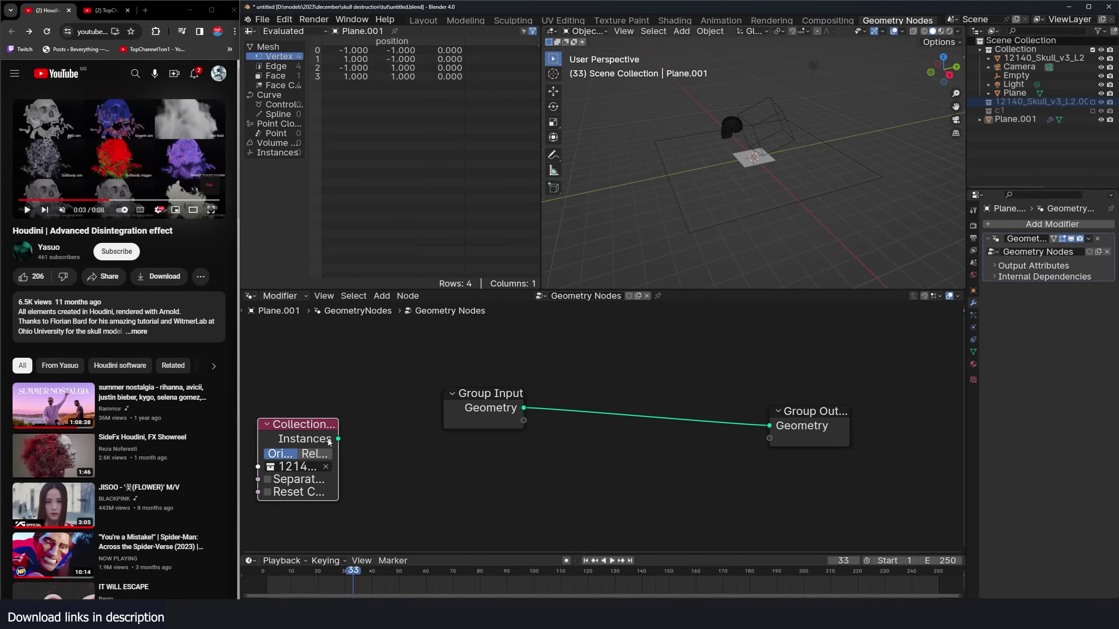
left_click(304, 440, "ctrl+shift")
key("shift+a")
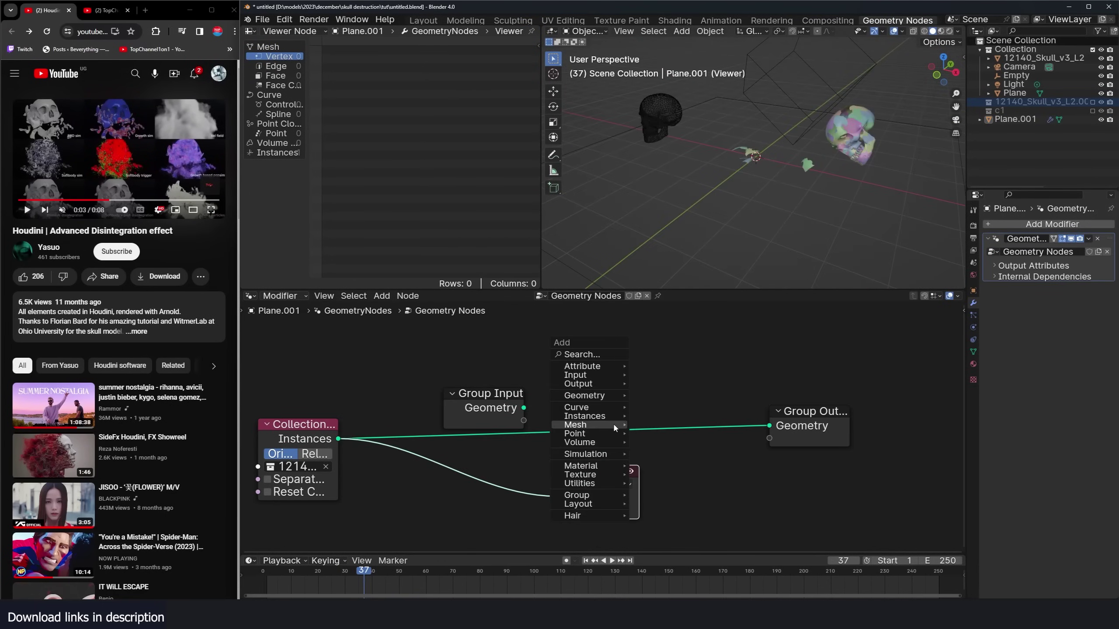
type("r")
left_click(678, 379)
left_click(554, 399)
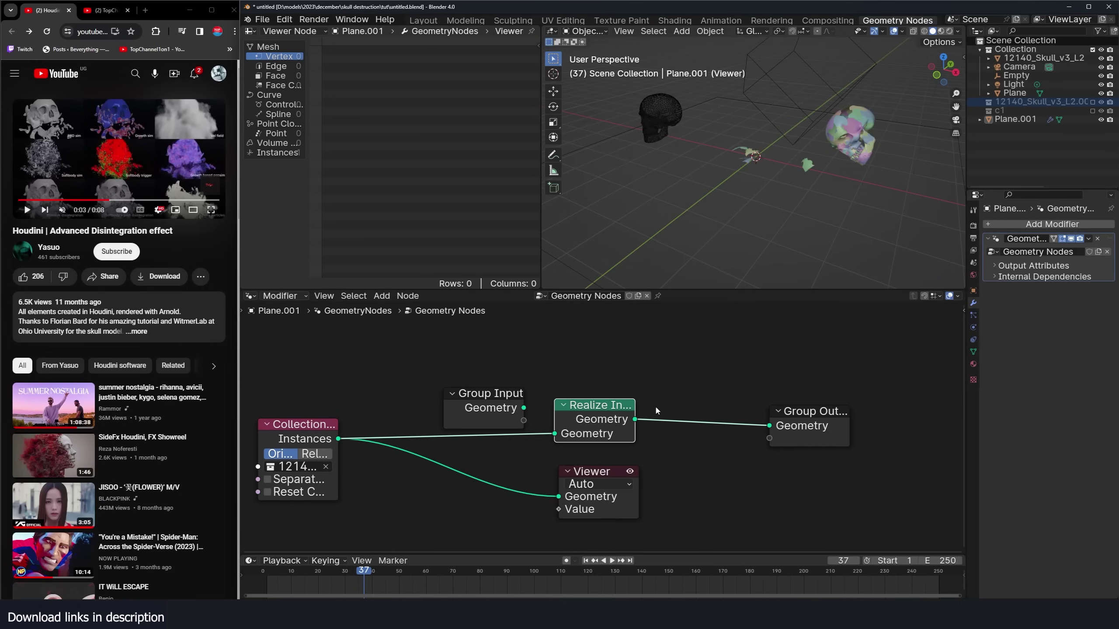
left_click(618, 407, "ctrl+shift")
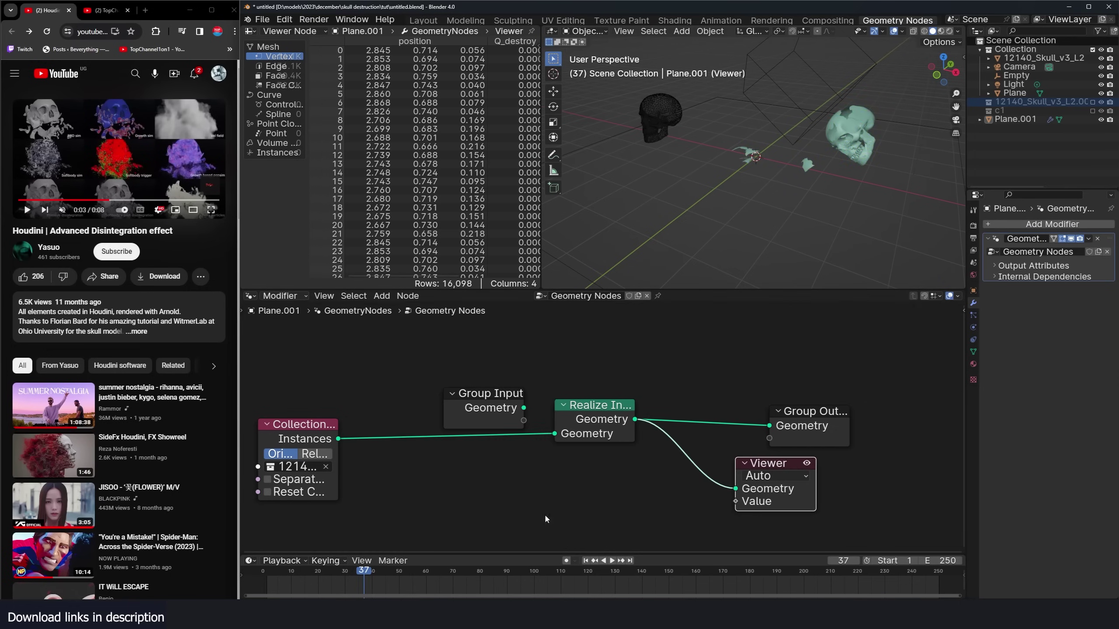
- Play the realized skull simulation from the start to frame 109 and move the Realize Instances node closer to the Collection Info node
left_click_drag(280, 588, 261, 587)
key("space")
middle_click_drag(815, 142, 683, 191)
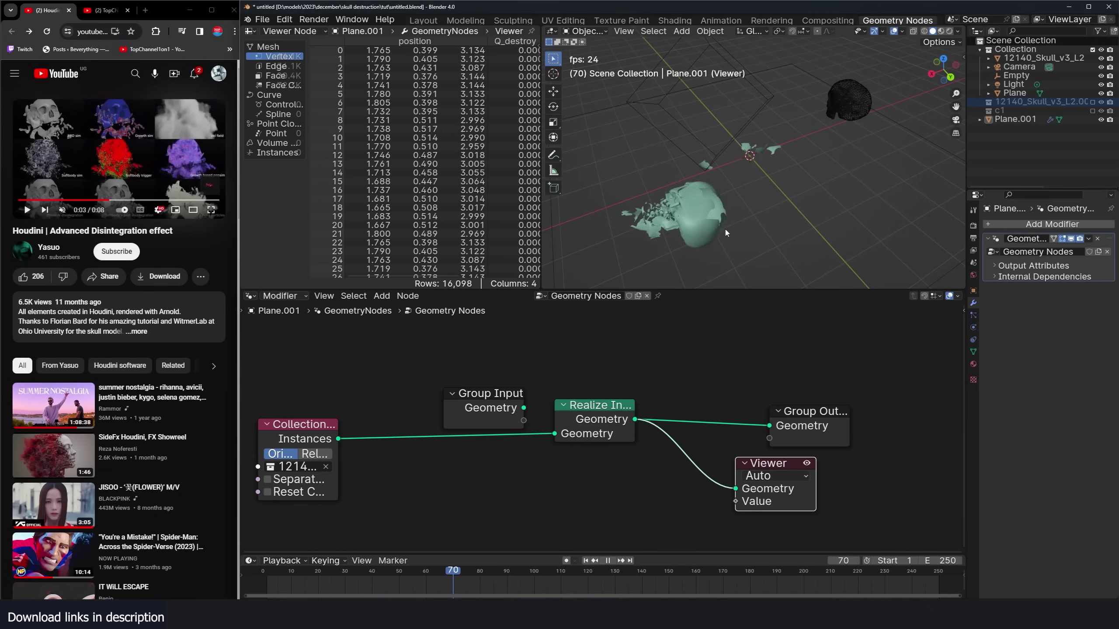
key("space")
left_click_drag(592, 405, 509, 445)
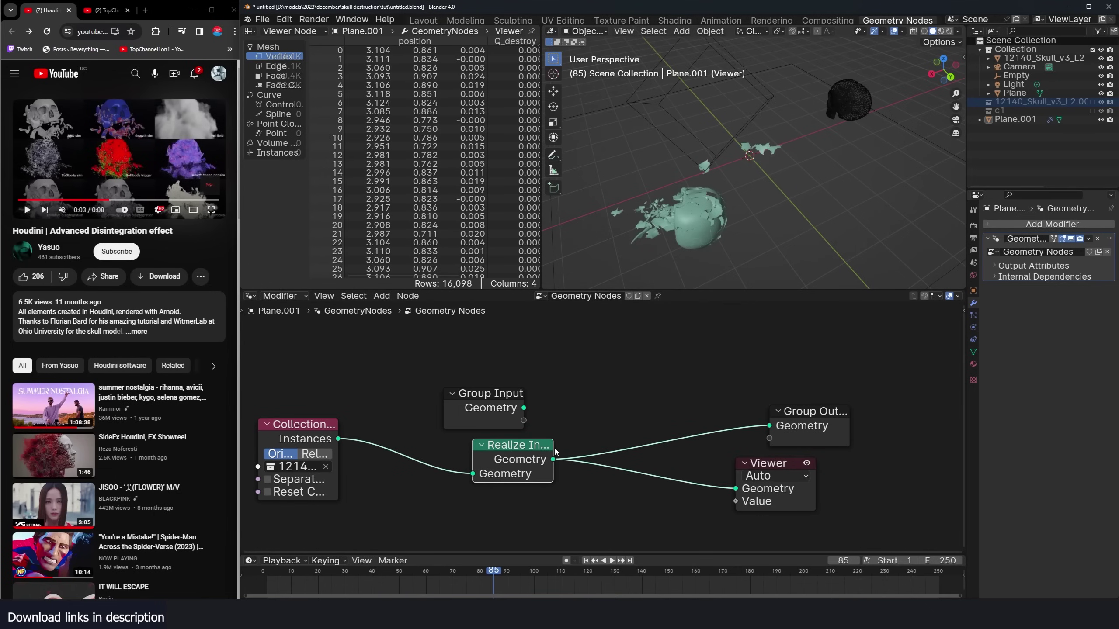
key("space")
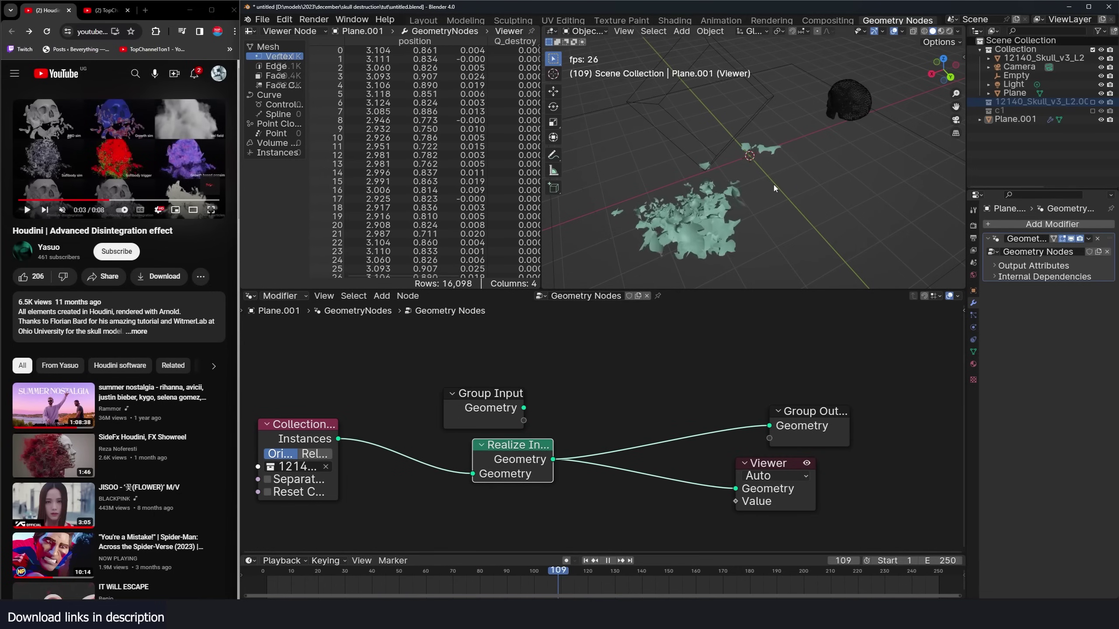
key("space")
middle_click_drag(774, 185, 914, 225)
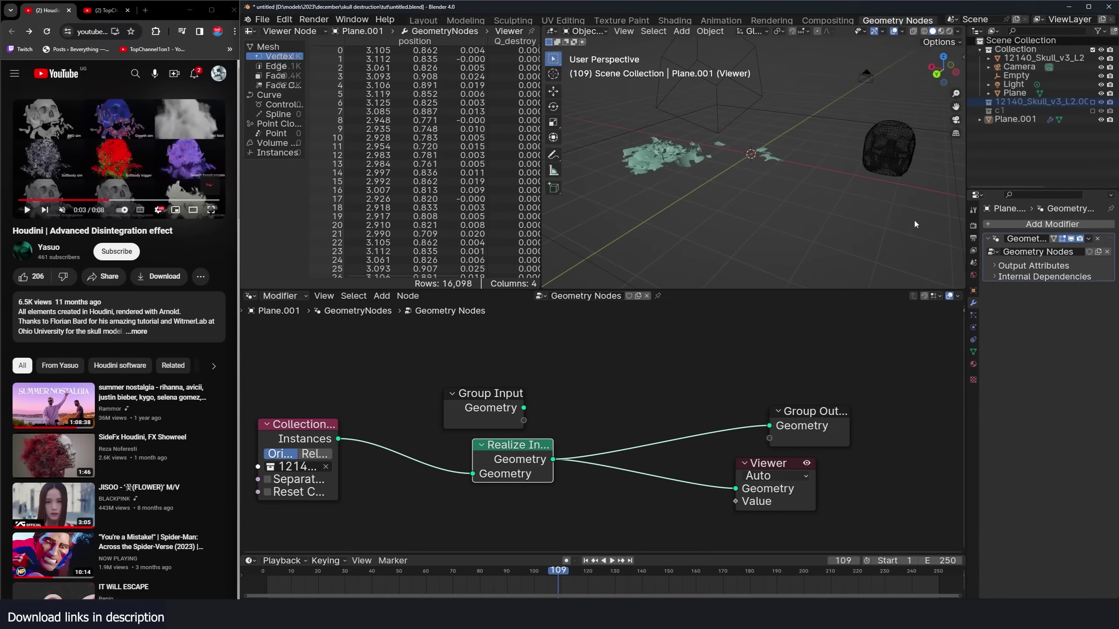
- Add a Particle System modifier to the geometry nodes plane and open its particle settings
left_click(1052, 224)
key("space")
type("pa")
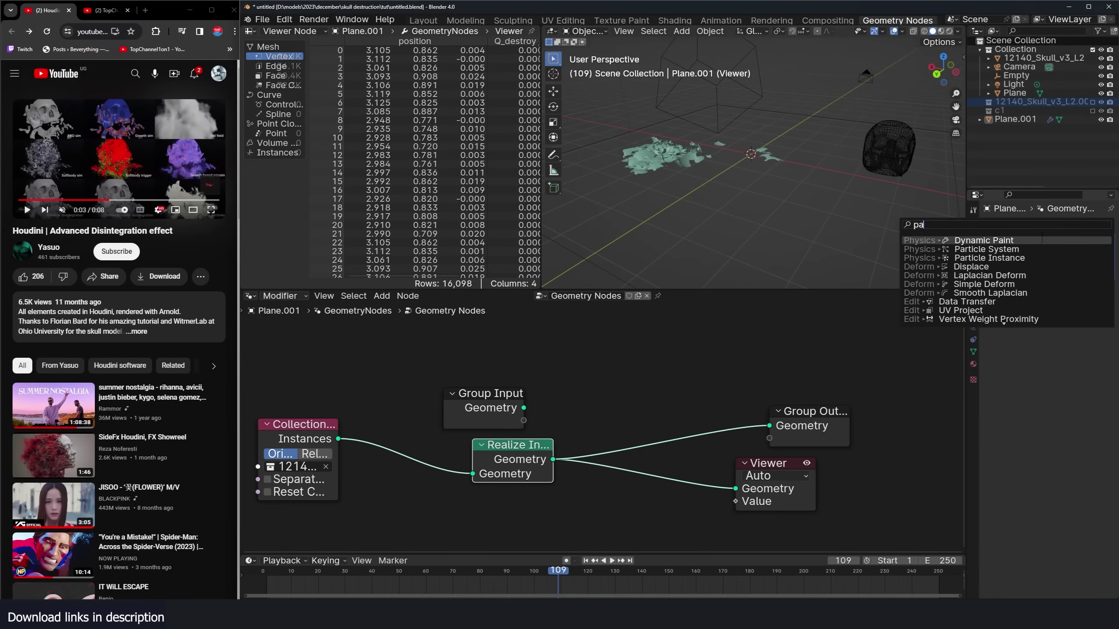
left_click(1039, 250)
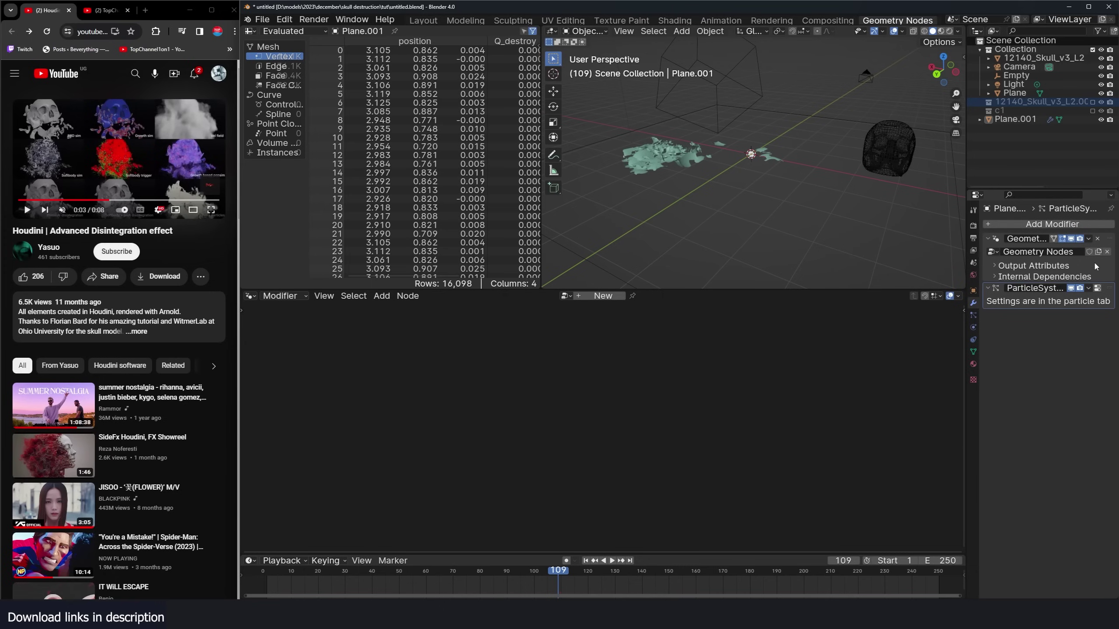
left_click(1098, 289)
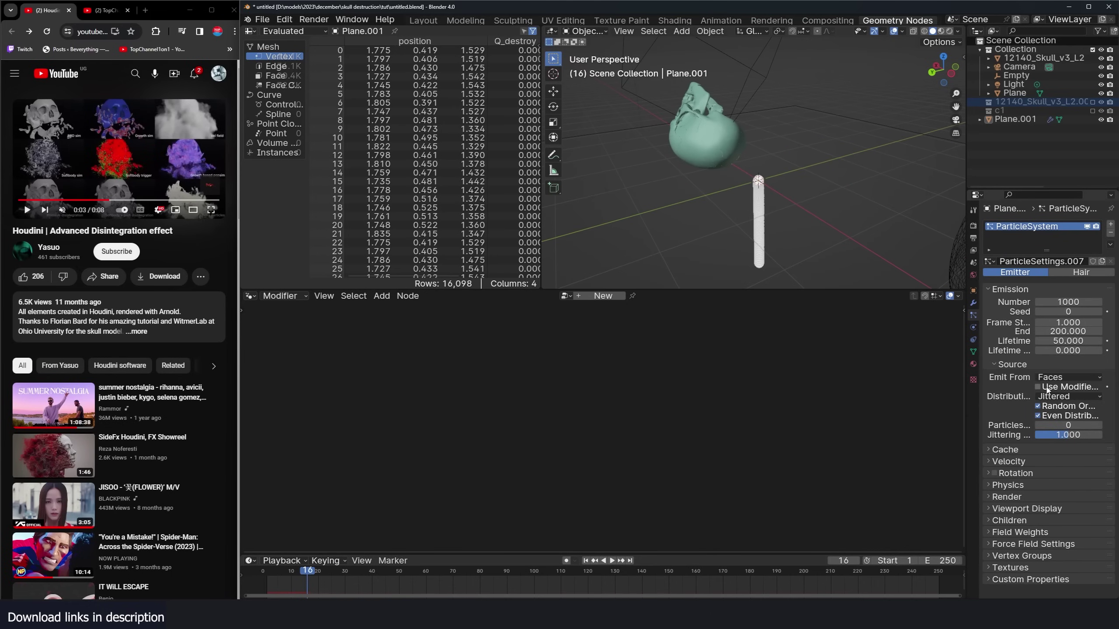
- Make the particles emit using the modifier stack and play the simulation to frame 36 to check their emission from the skull
left_click(1047, 388)
key("space")
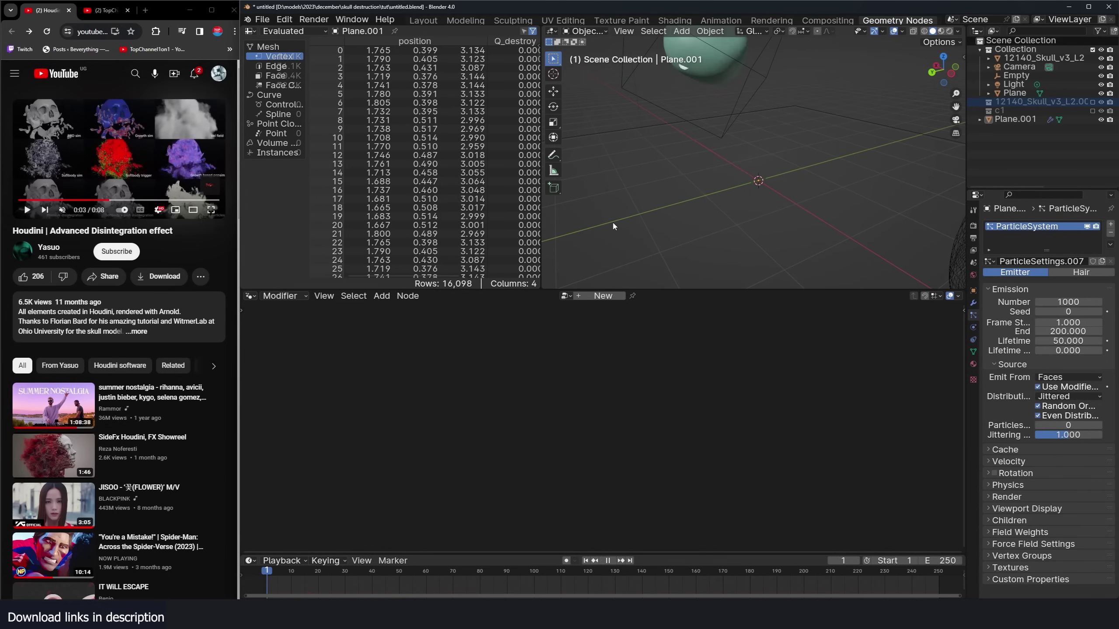
key("space")
middle_click_drag(631, 238, 782, 227)
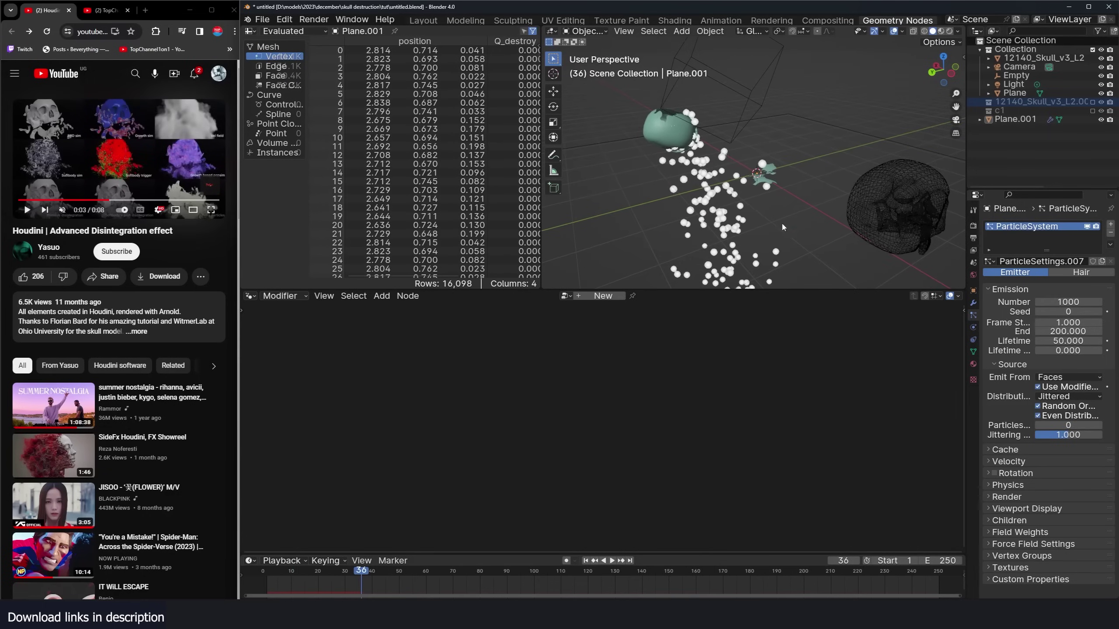
- Enable Collision physics on the large ground plane and replay the particle simulation from the start
left_click(845, 131)
left_click(973, 327)
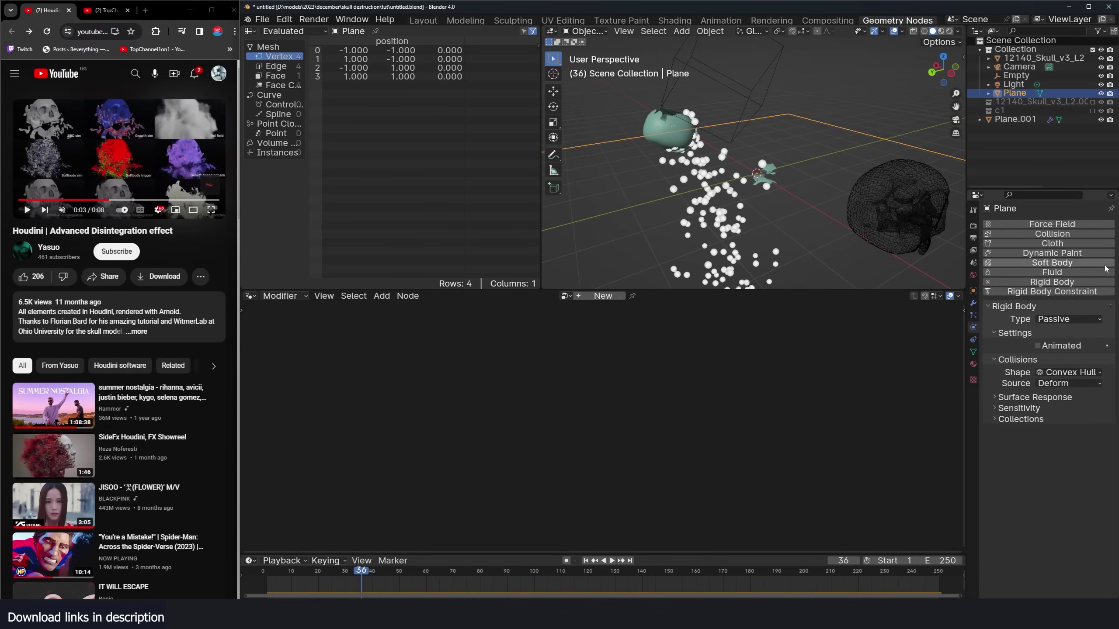
left_click(1013, 307)
left_click(1070, 235)
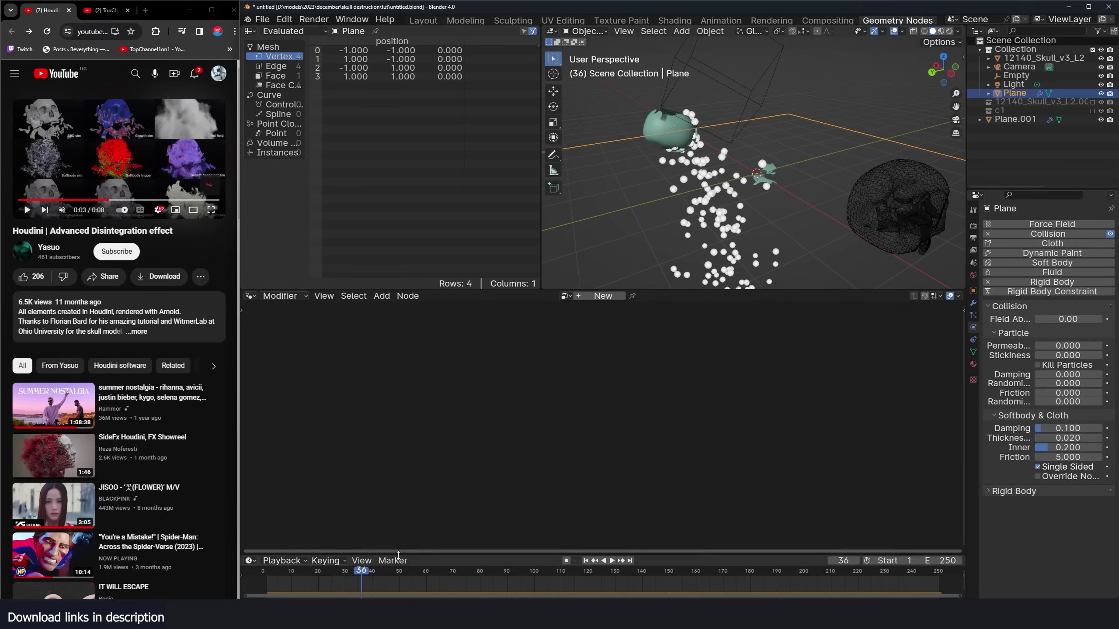
key("shift+Left")
key("space")
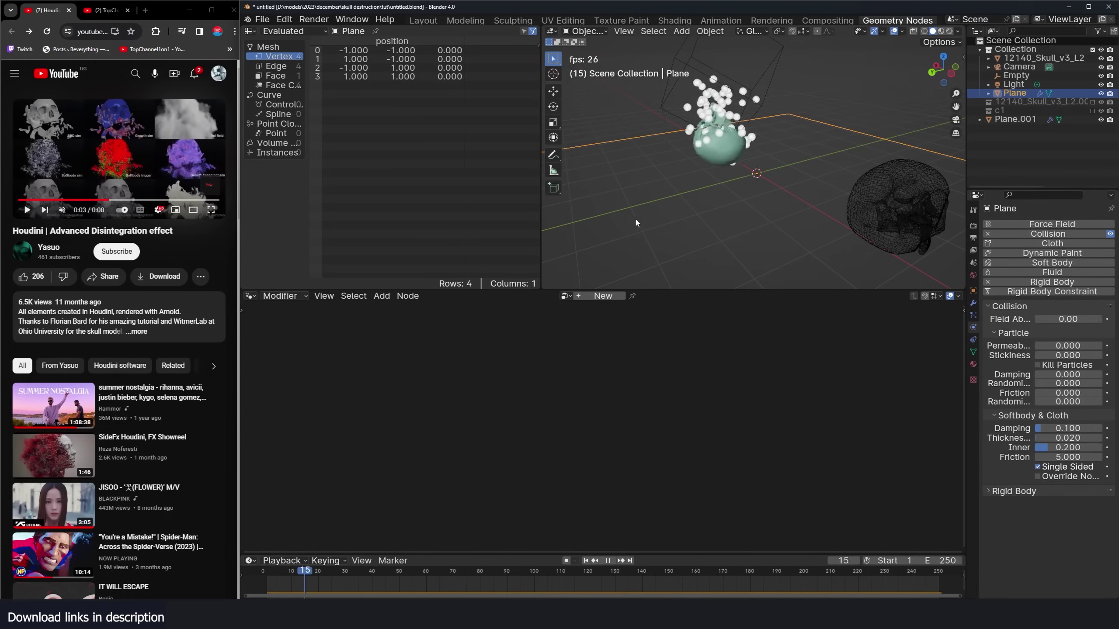
- Replay the skull simulation from the start to frame 85 and set the particle emission's start frame to 85
key("space")
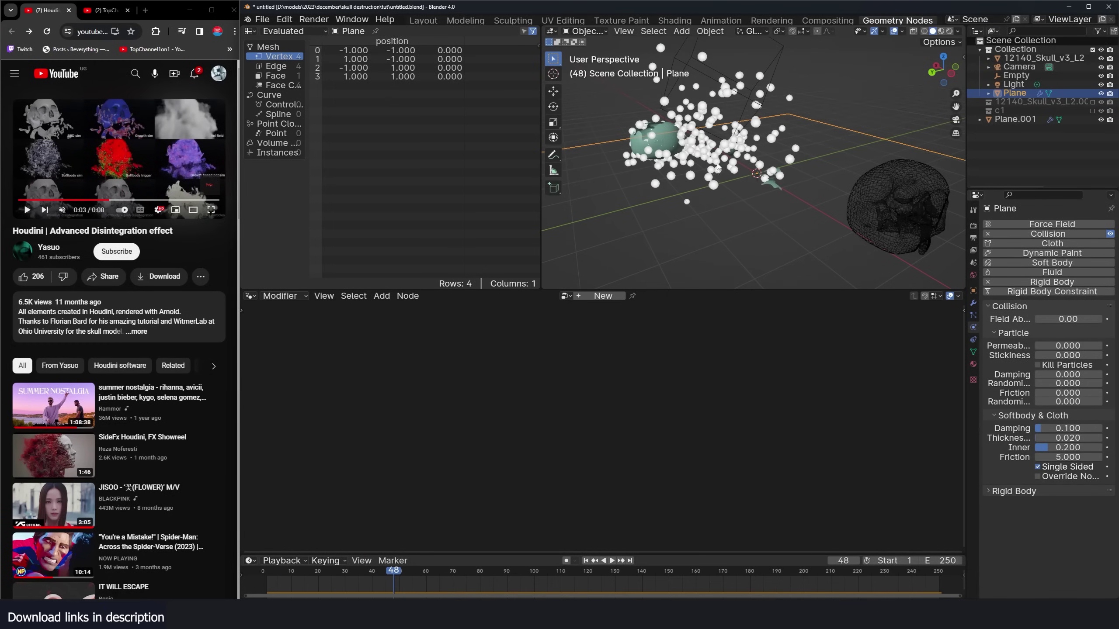
middle_click_drag(717, 166, 791, 193)
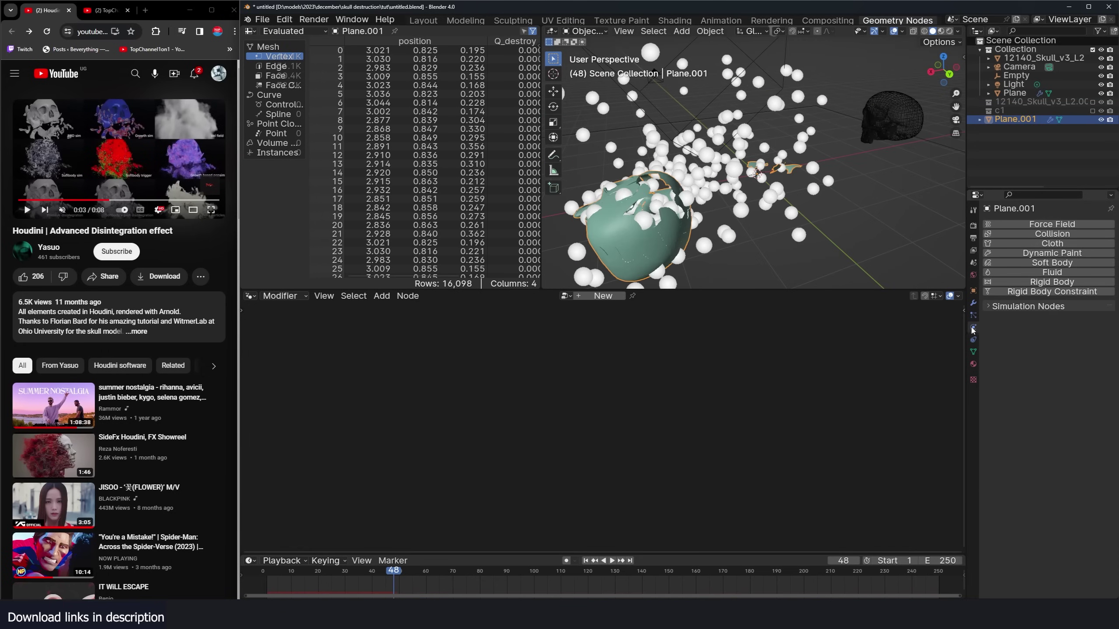
left_click(973, 316)
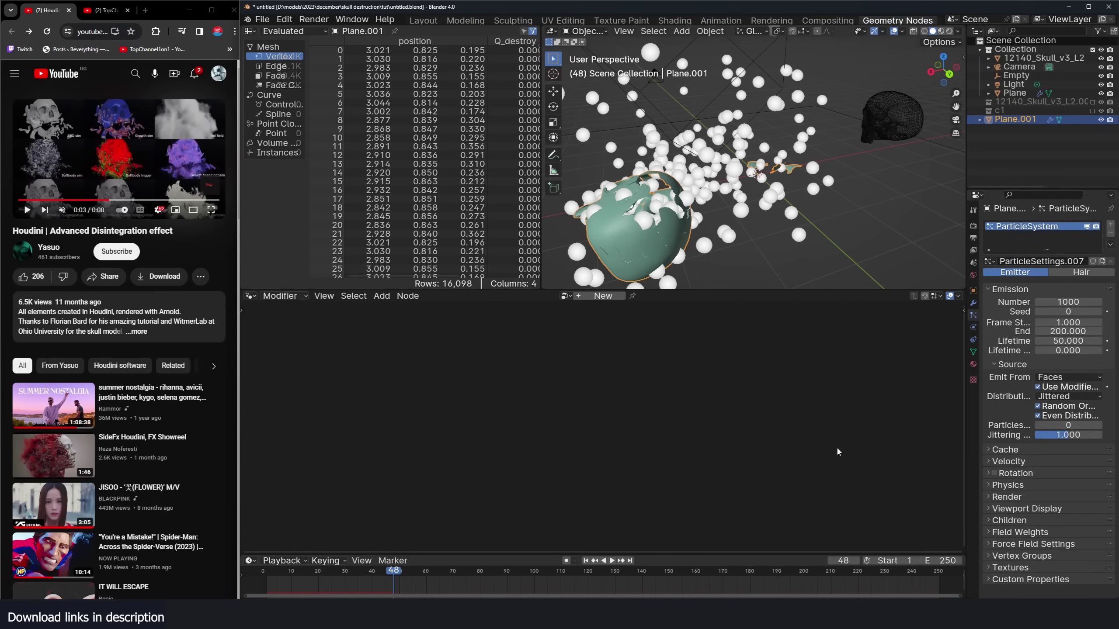
left_click(258, 580)
key("space")
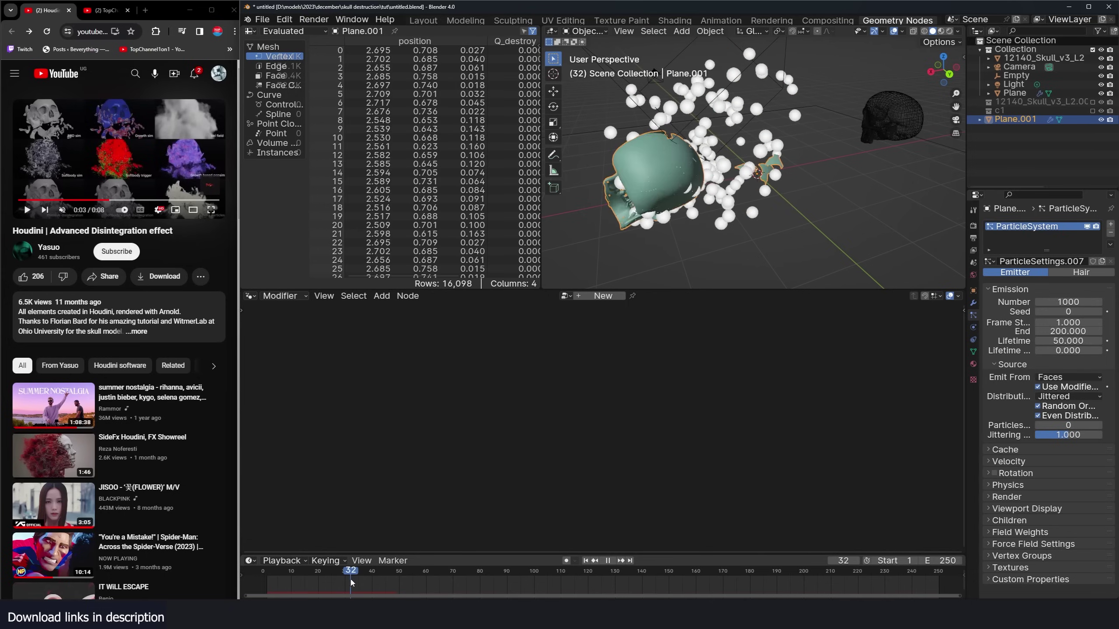
key("space")
left_click(1068, 322)
type("8")
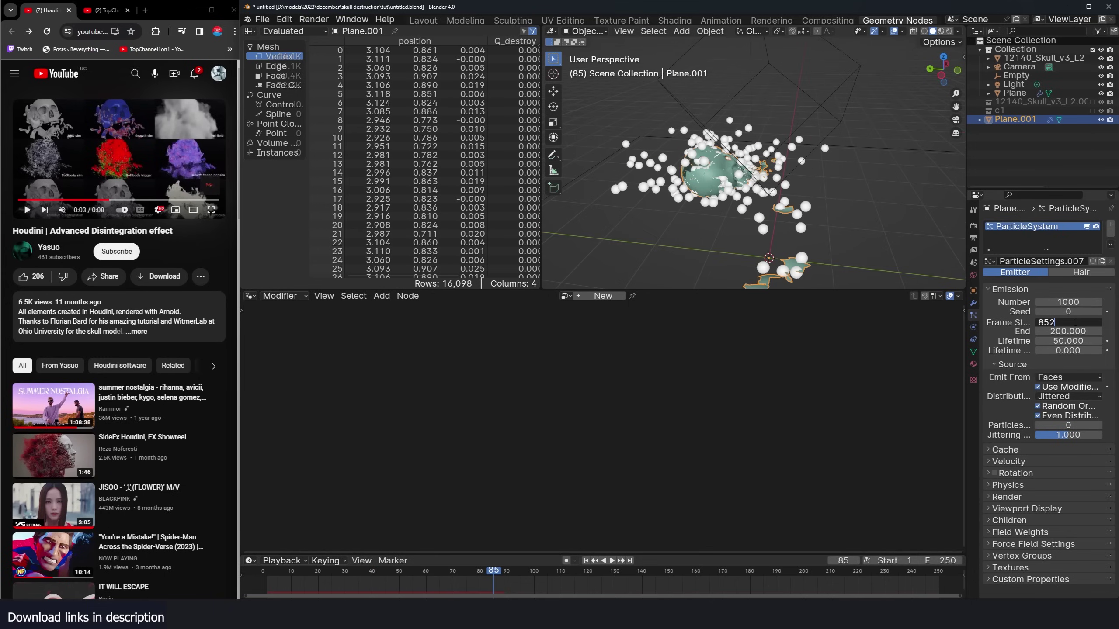
type("5")
key("Return")
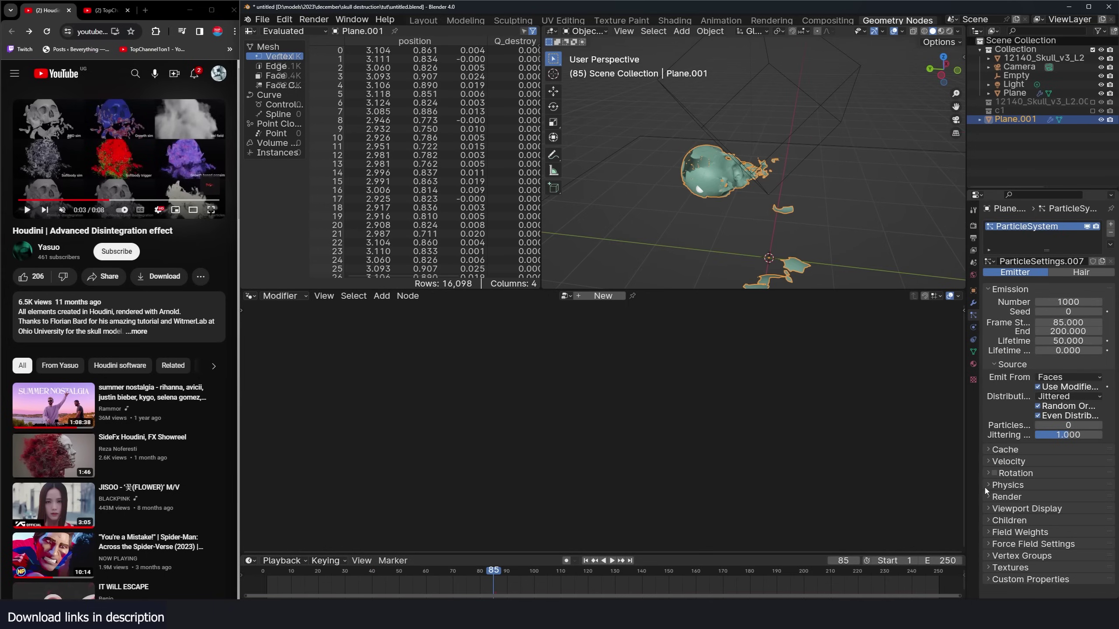
- Set the skull particle system to render its particles as Object
left_click(1009, 485)
left_click(1019, 485)
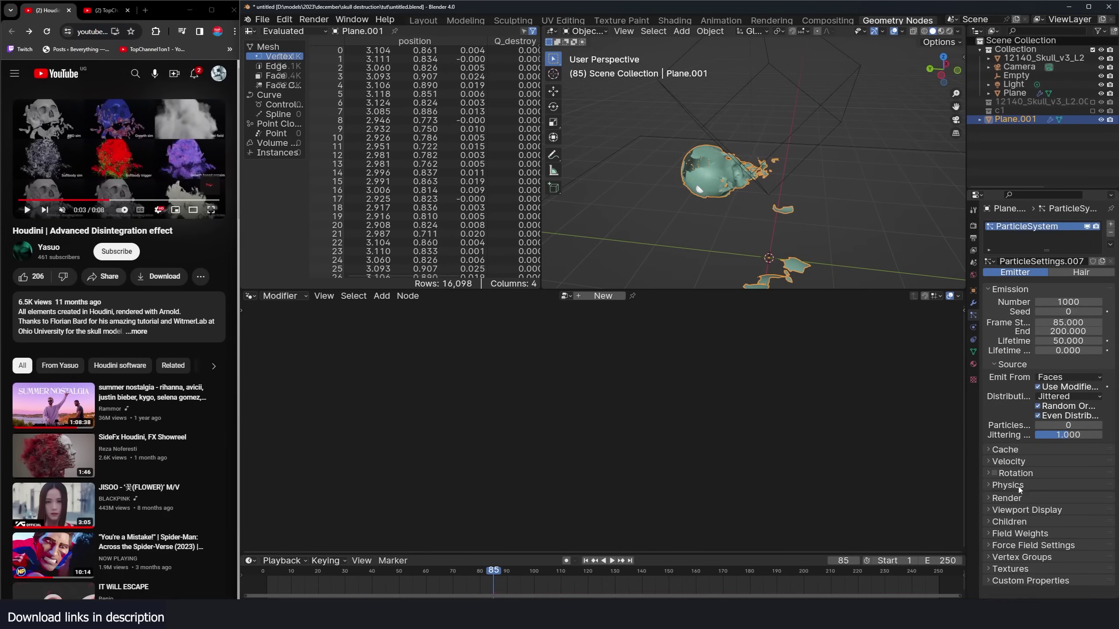
left_click(1017, 496)
scroll(1036, 493, "down", 3)
left_click(1063, 439)
left_click(1059, 486)
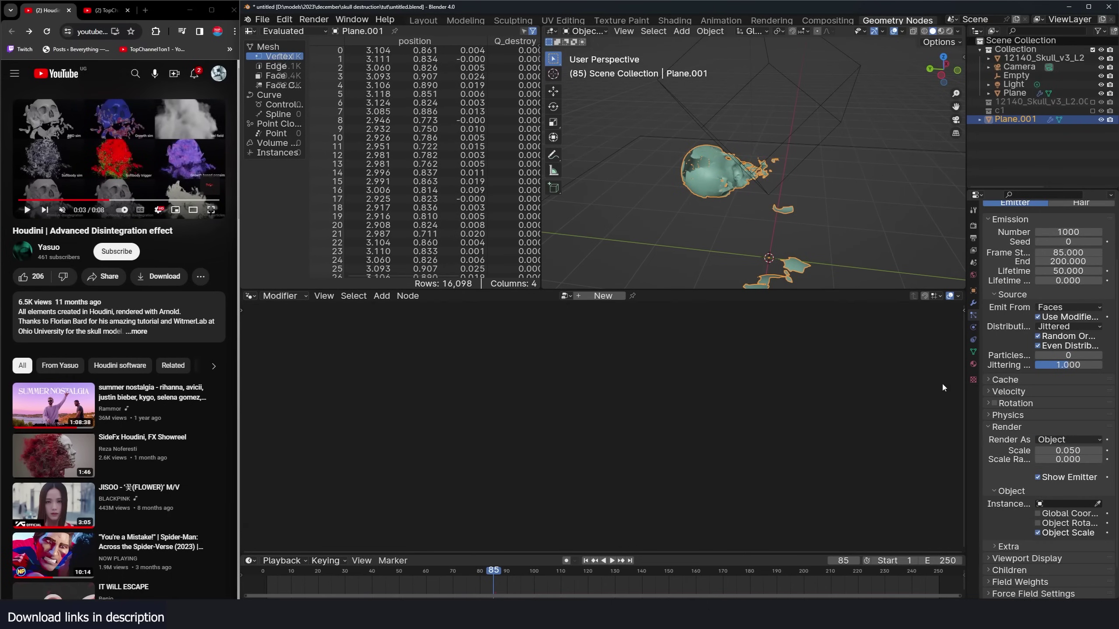
- Add an Explode modifier below the particle system and play the simulation from the start to frame 148
left_click(973, 305)
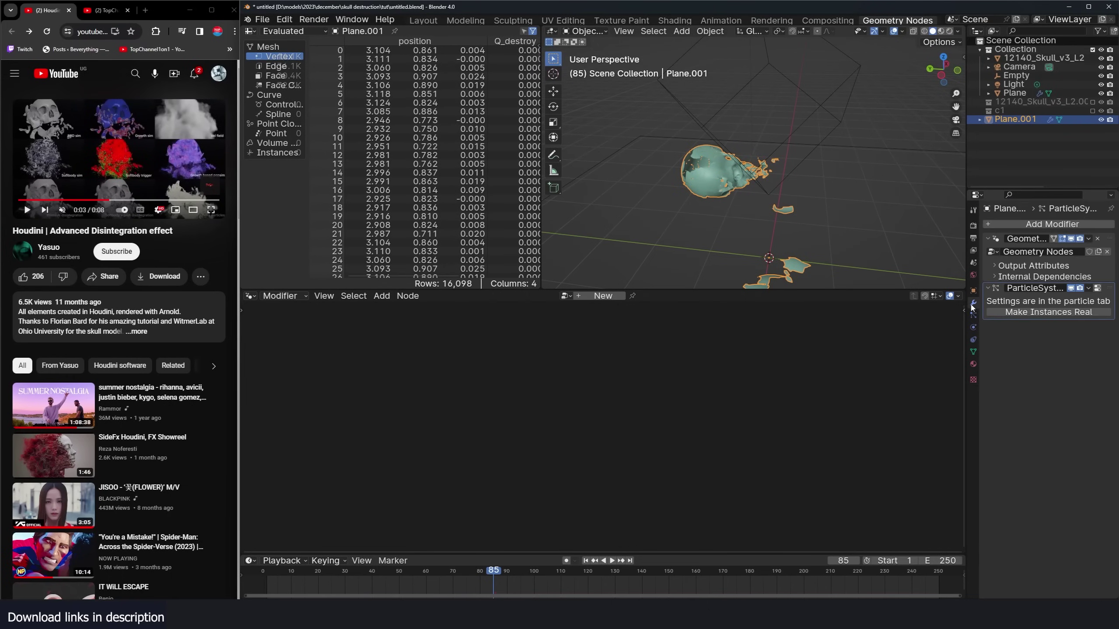
left_click(1067, 222)
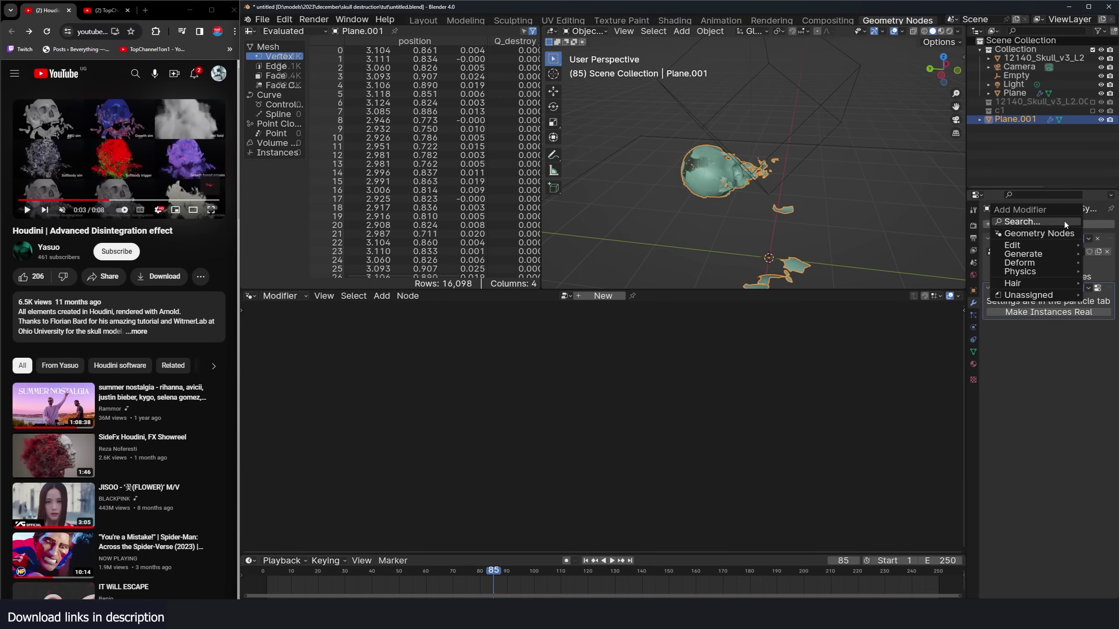
type("ex")
key("Return")
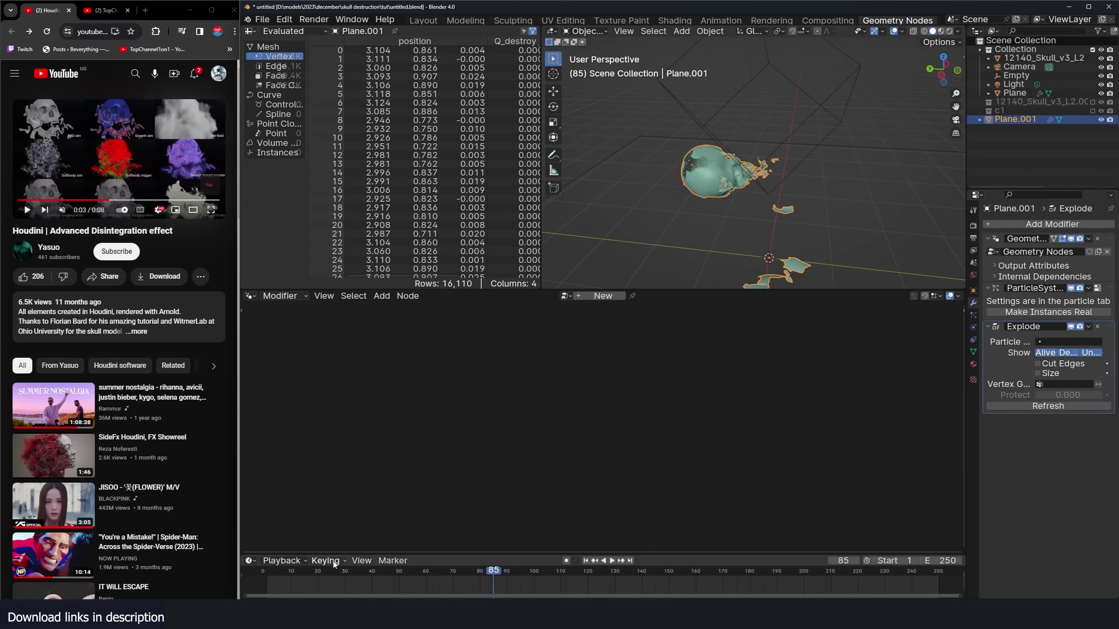
left_click(278, 584)
key("space")
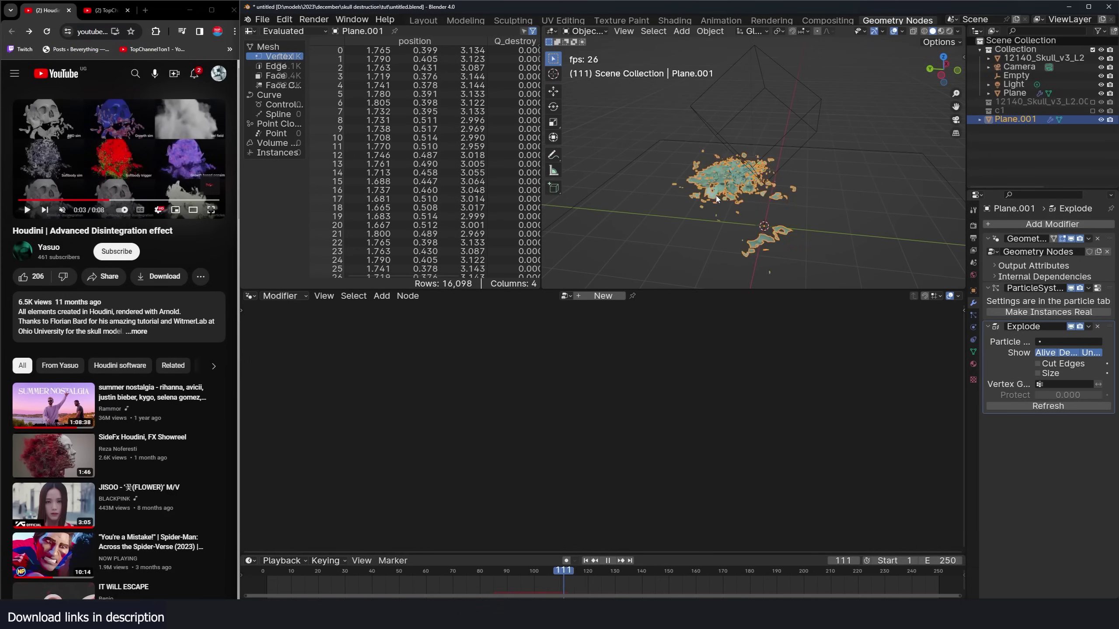
scroll(711, 210, "up", 3)
key("space")
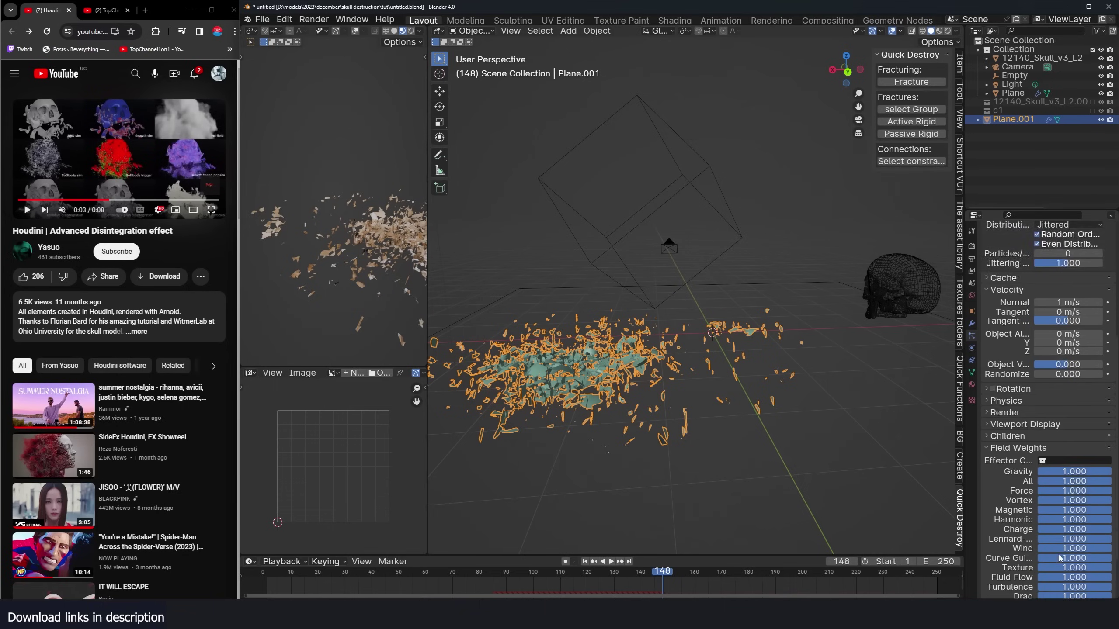
- Set the particles' Gravity field weight to 0 and replay the simulation to check the floating fragments
scroll(1074, 521, "down", 3)
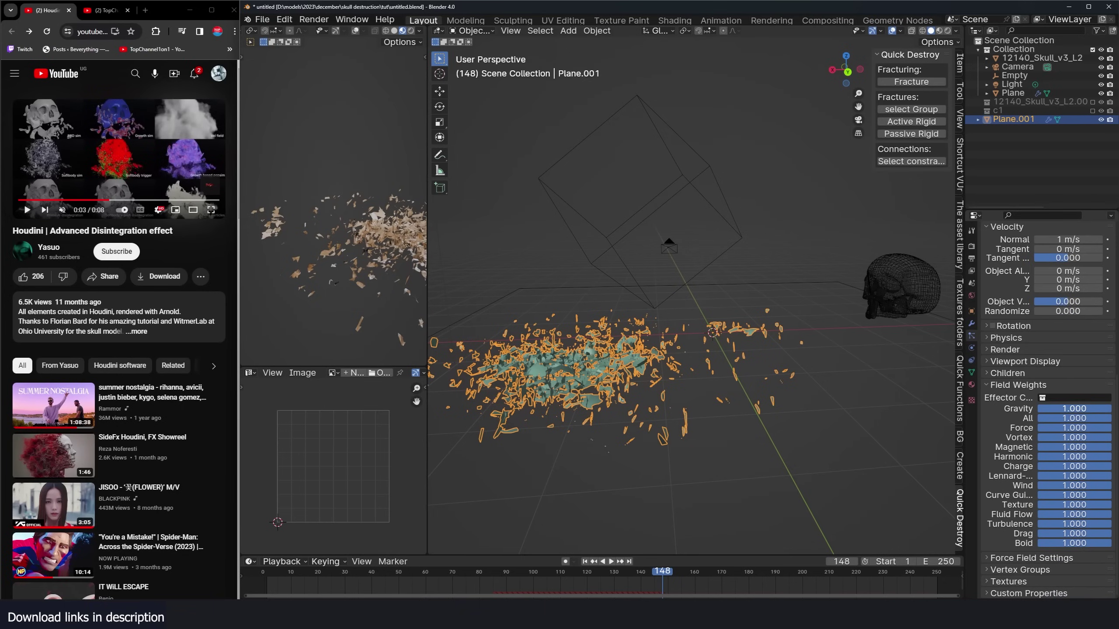
left_click_drag(1074, 408, 1038, 409)
key("space")
scroll(677, 322, "down", 3)
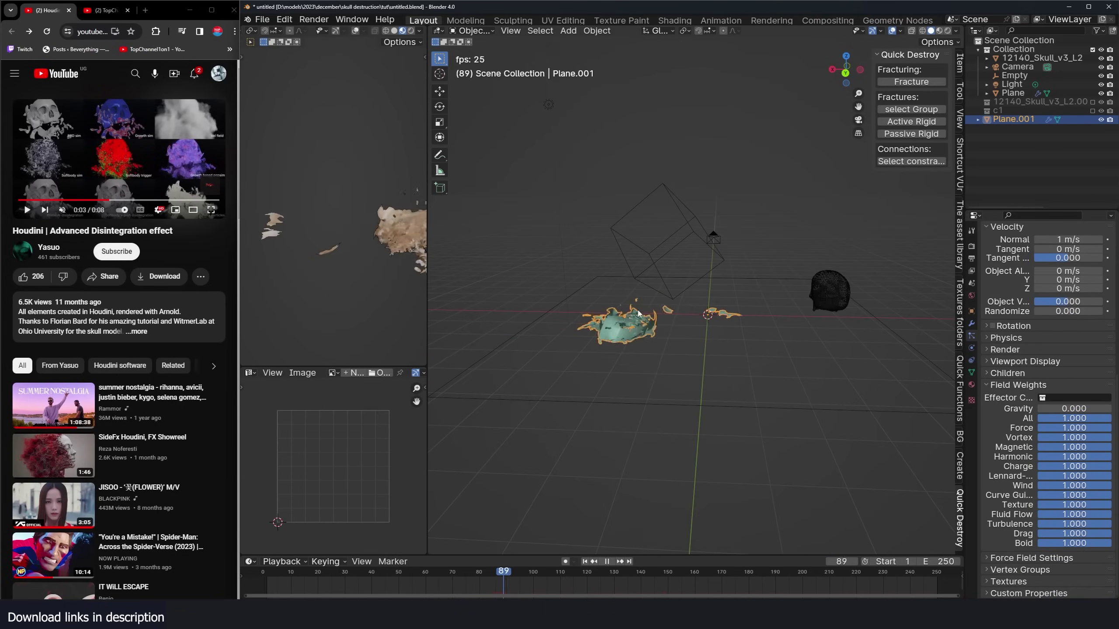
key("space")
key("space")
key("space")
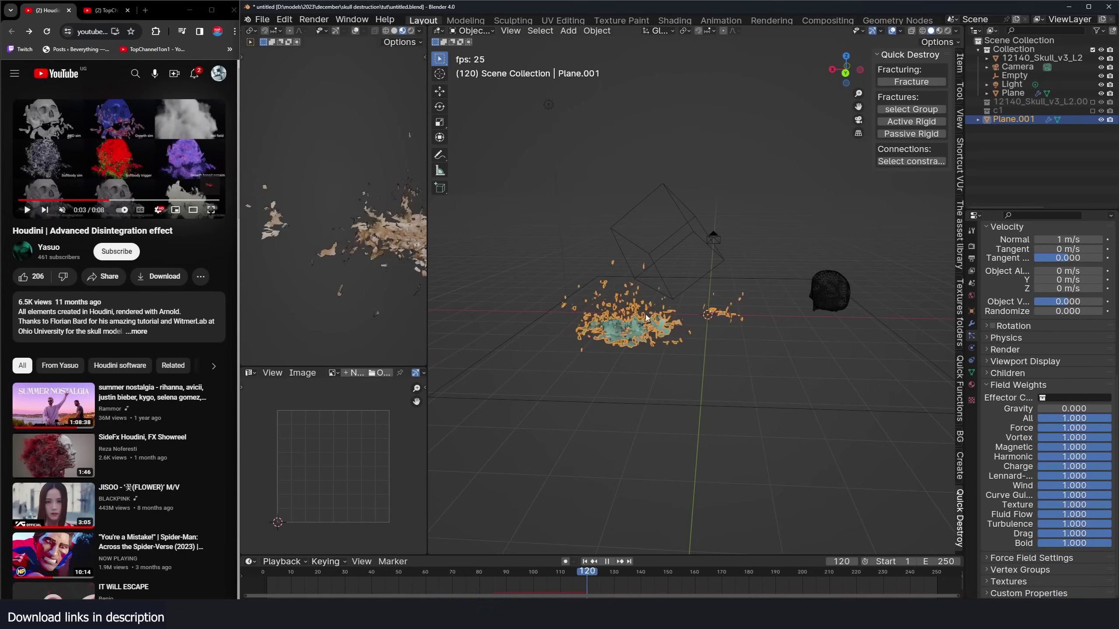
- Add a Turbulence force field with strength 5 and size 2, and replay the simulation to frame 134
key("shift+a")
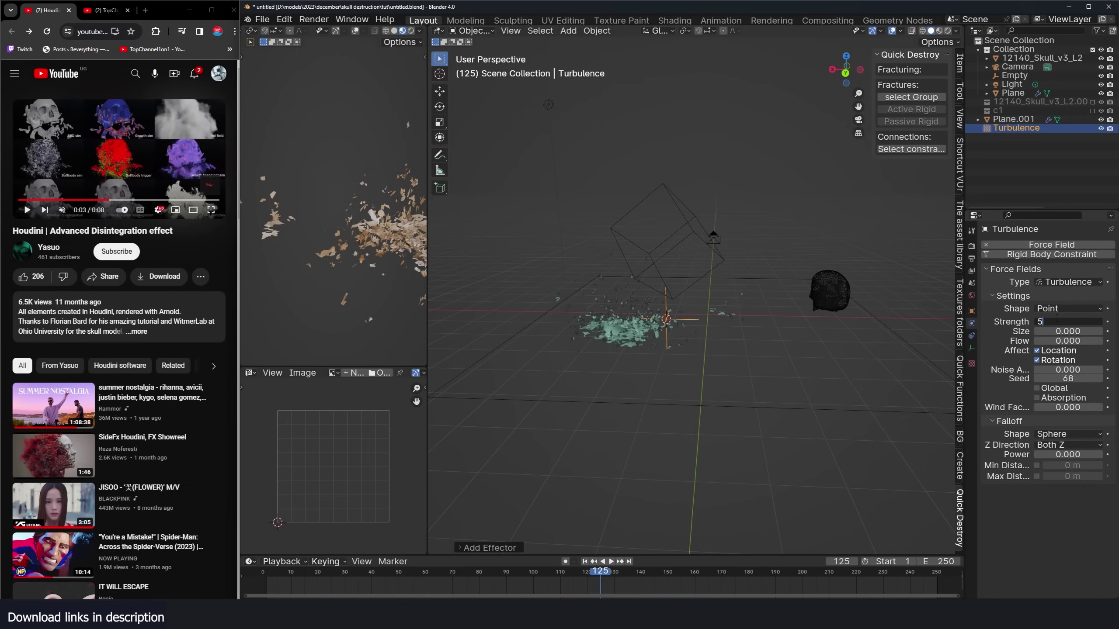
left_click(1058, 319)
type("5")
key("Return")
key("shift+Left")
key("space")
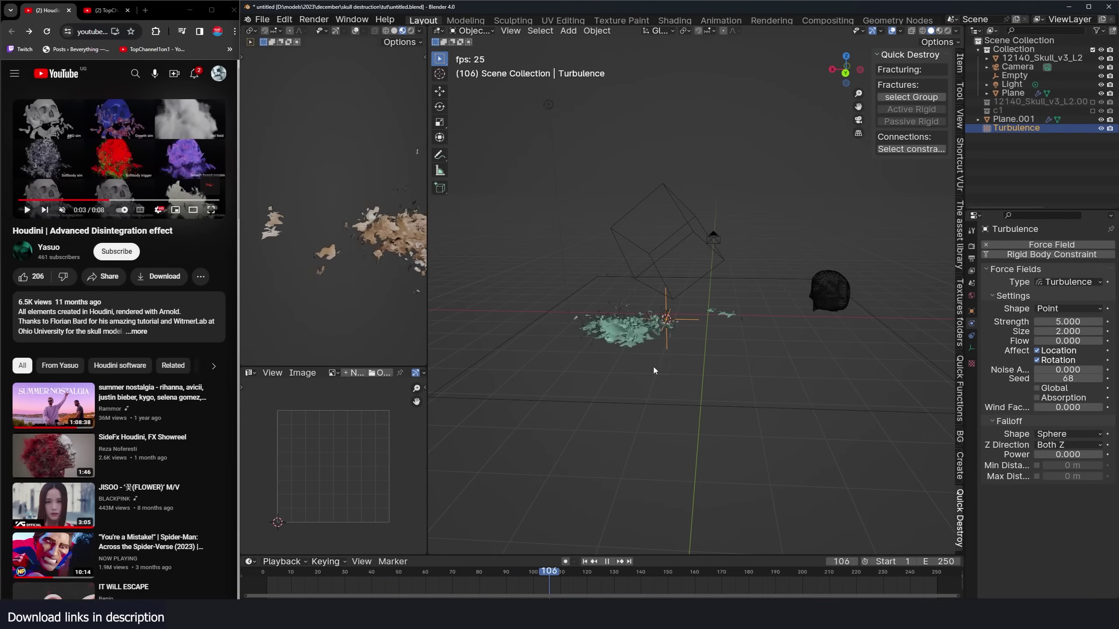
key("space")
- Enable dynamic rotation for the skull particles with Randomize 0.830, Phase 1 and Randomize Phase 1.107
left_click(628, 335)
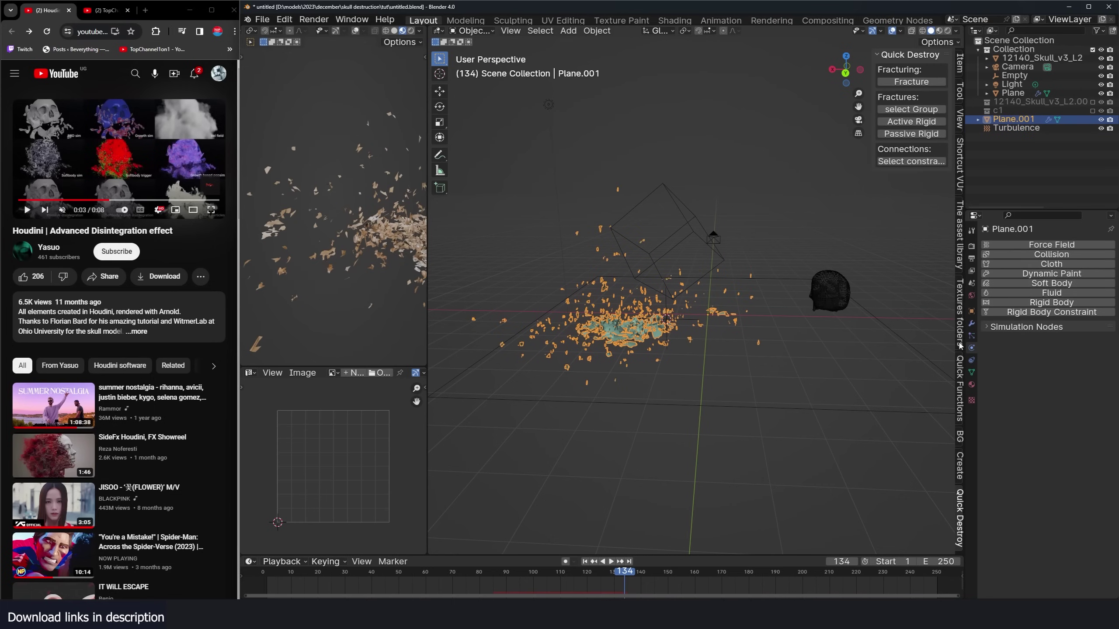
left_click(971, 336)
scroll(1072, 564, "down", 5)
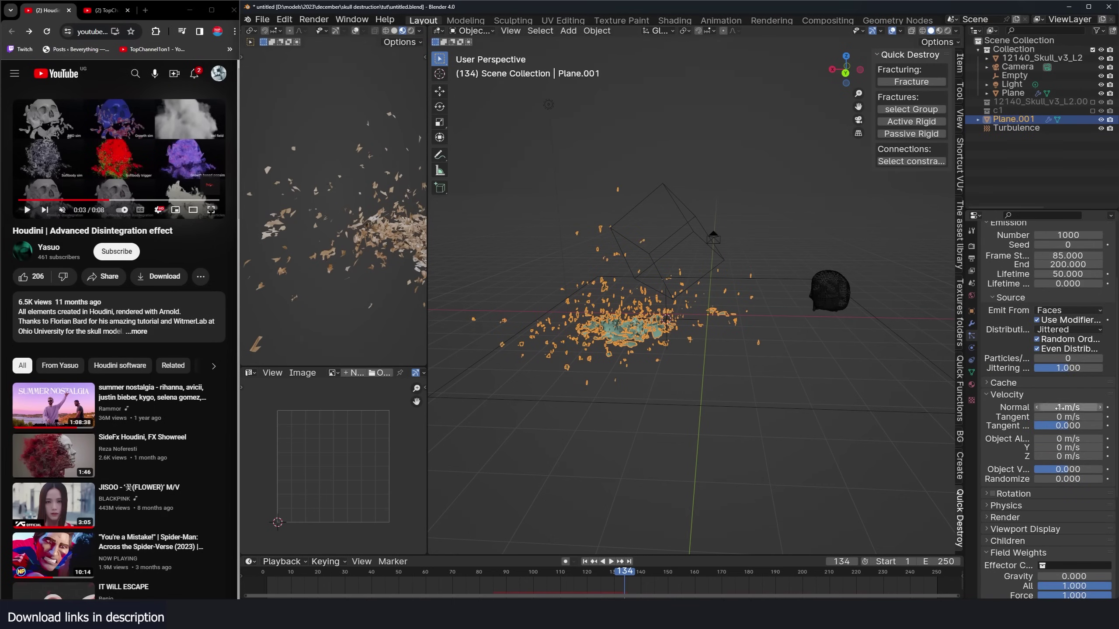
left_click(1013, 395)
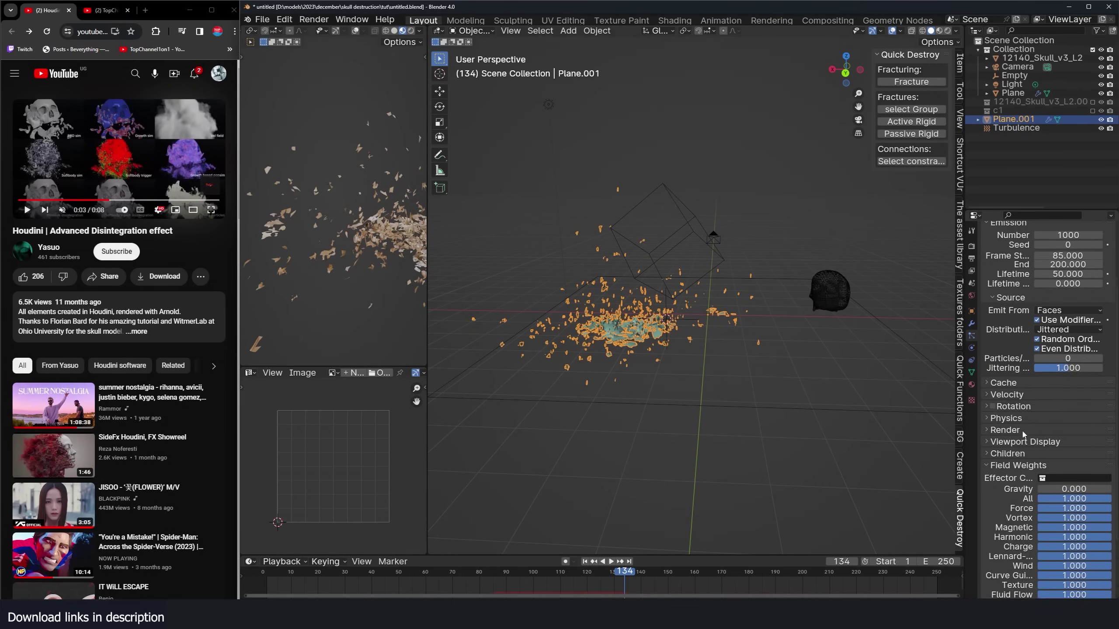
left_click(1012, 393)
left_click(1012, 394)
left_click(1006, 408)
left_click(993, 407)
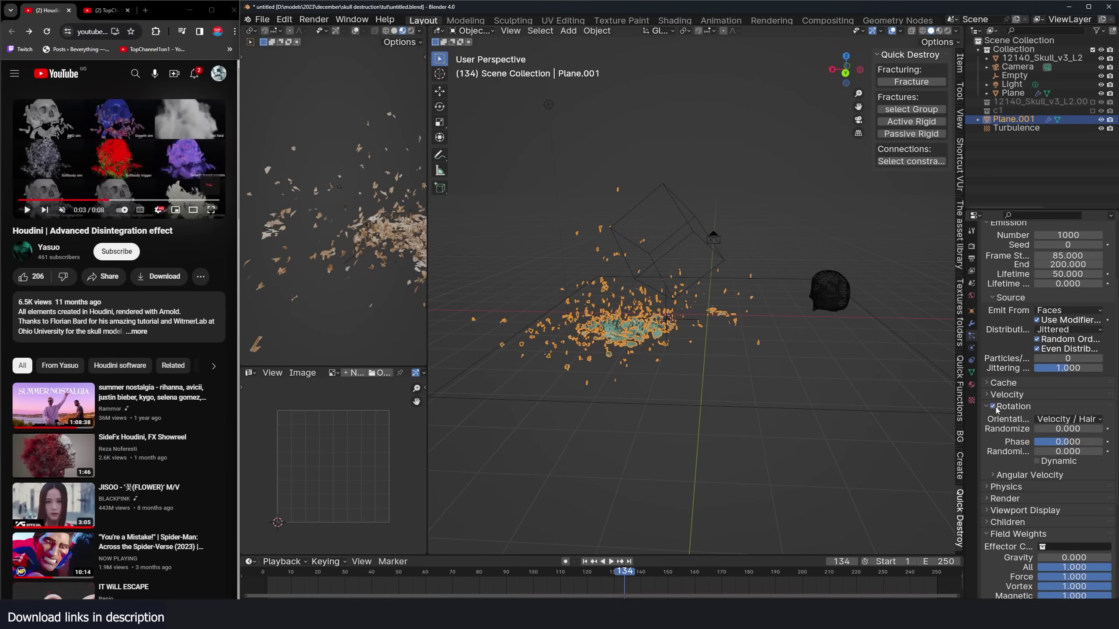
left_click_drag(1057, 428, 1101, 452)
left_click(1037, 462)
left_click(1044, 475)
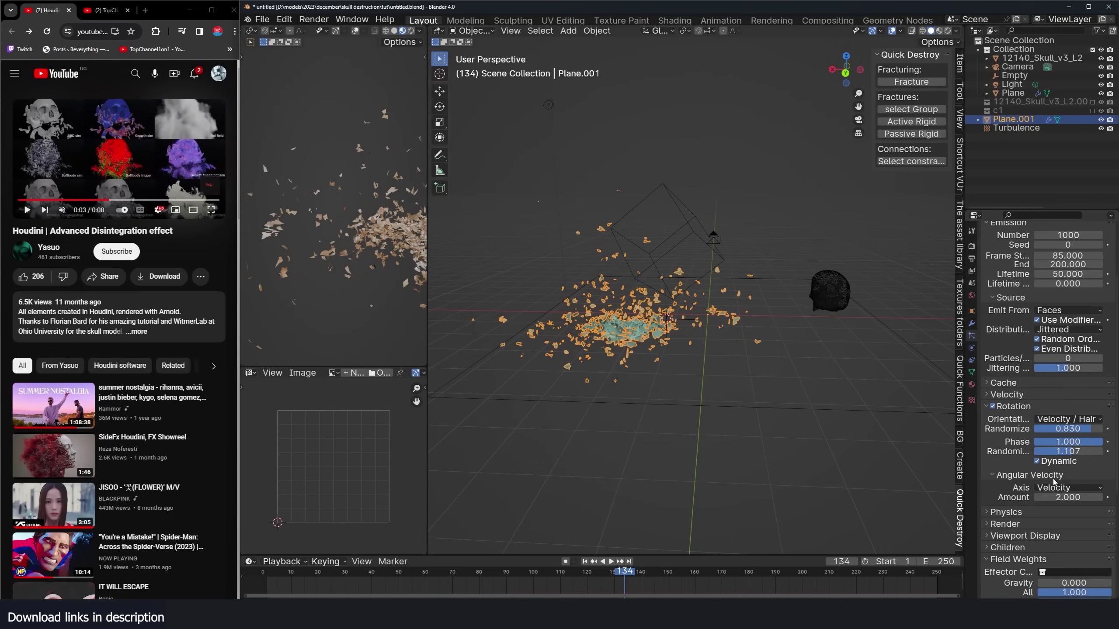
- Replay the rotating fragments and set the particles' Angular Velocity amount to 10
key("ctrl+shift+space")
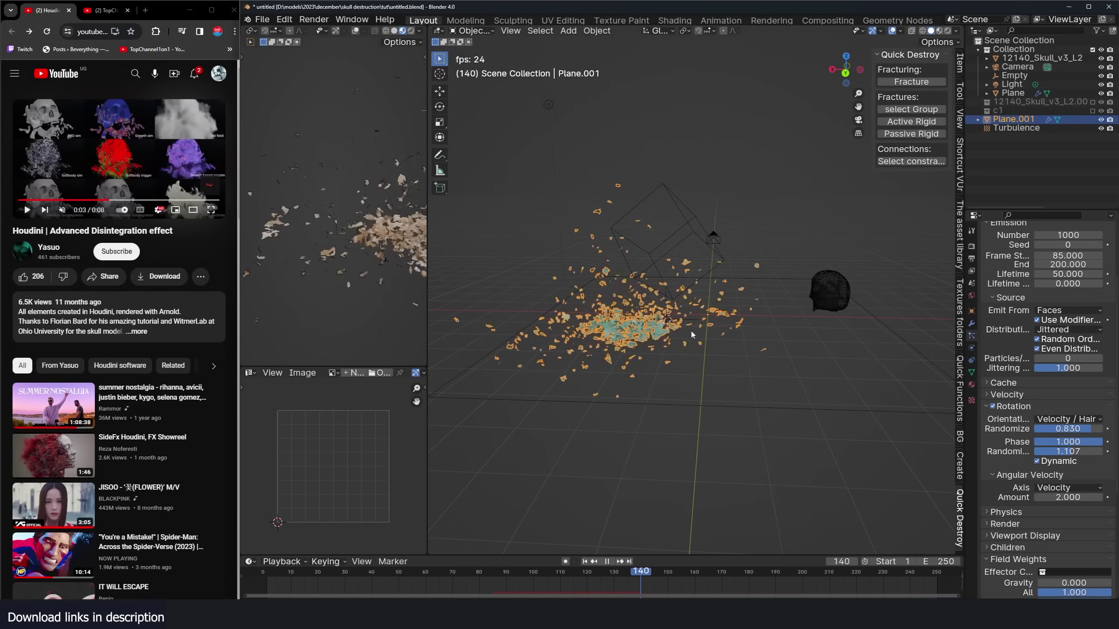
key("space")
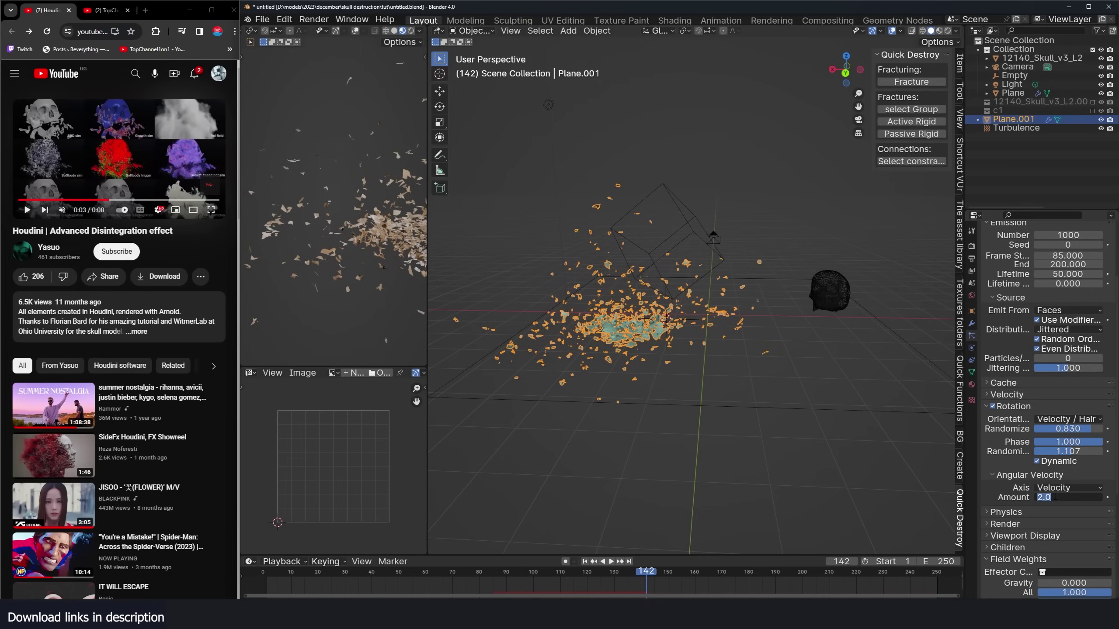
key("Return")
key("ctrl+shift+space")
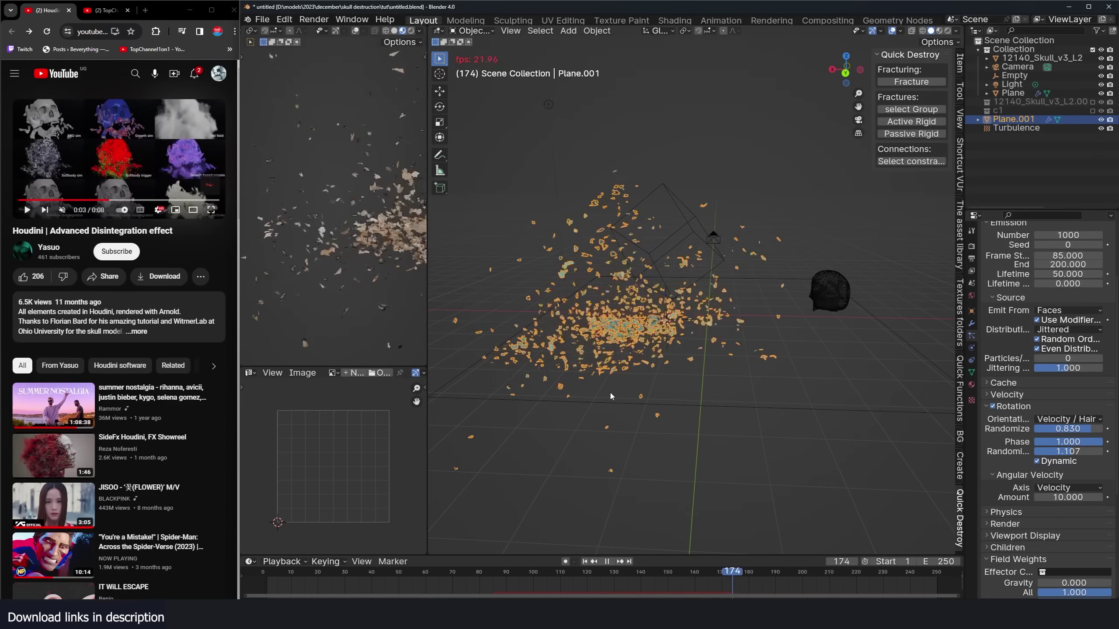
key("space")
- Set the particle Lifetime to 250 and the emission End frame to 100, and replay from the start
scroll(1057, 335, "up", 3)
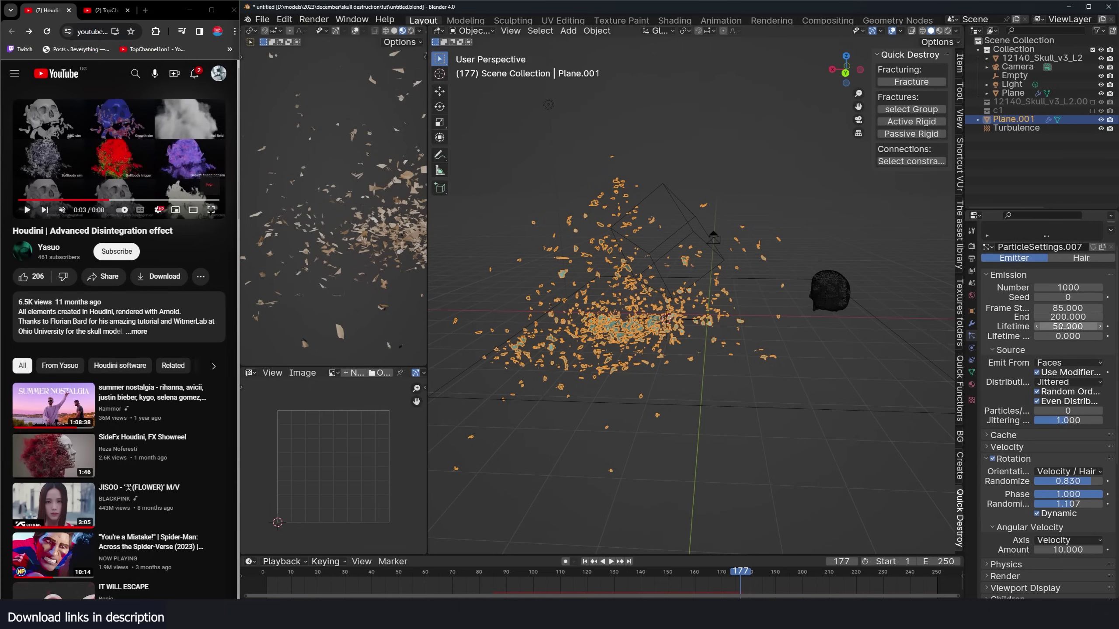
left_click(1065, 327)
type("250")
key("Return")
left_click(1073, 317)
type("1")
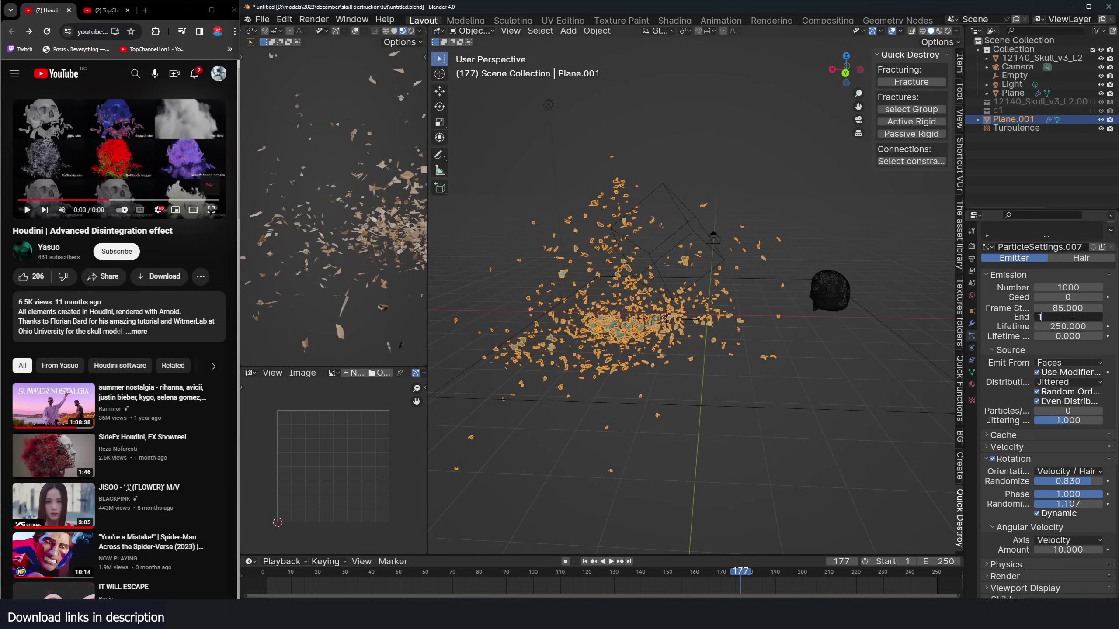
type("00")
key("Return")
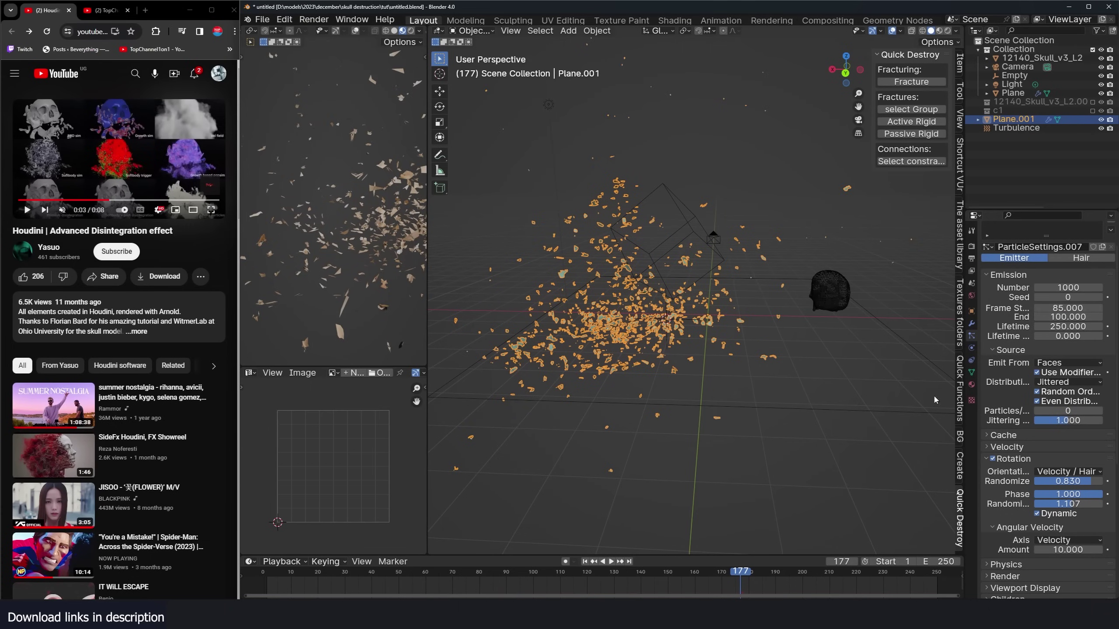
left_click(265, 585)
key("space")
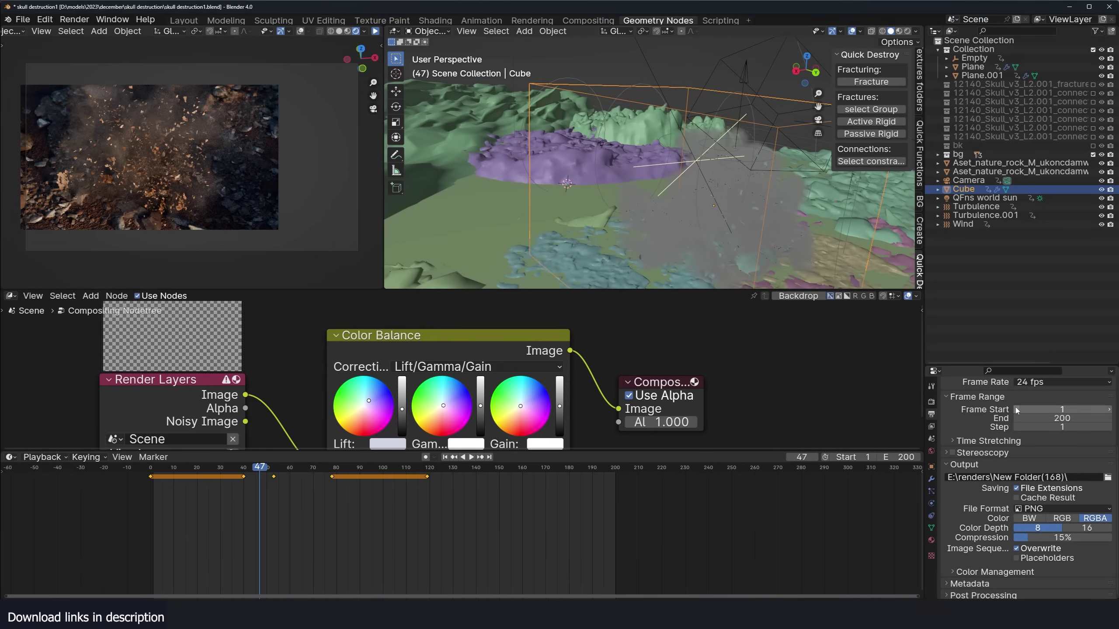
- Select the exploding skull fragments in the finished scene and examine their Fluid smoke flow settings
left_click(931, 501)
middle_click_drag(740, 180, 707, 194)
left_click(705, 194)
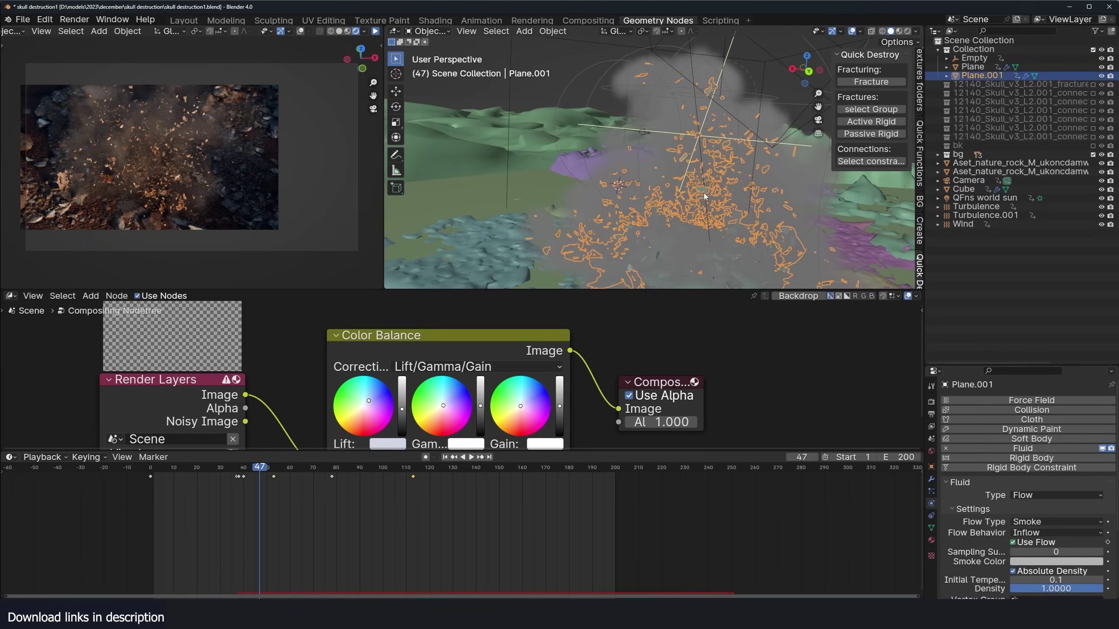
scroll(985, 447, "down", 4)
scroll(1024, 427, "up", 3)
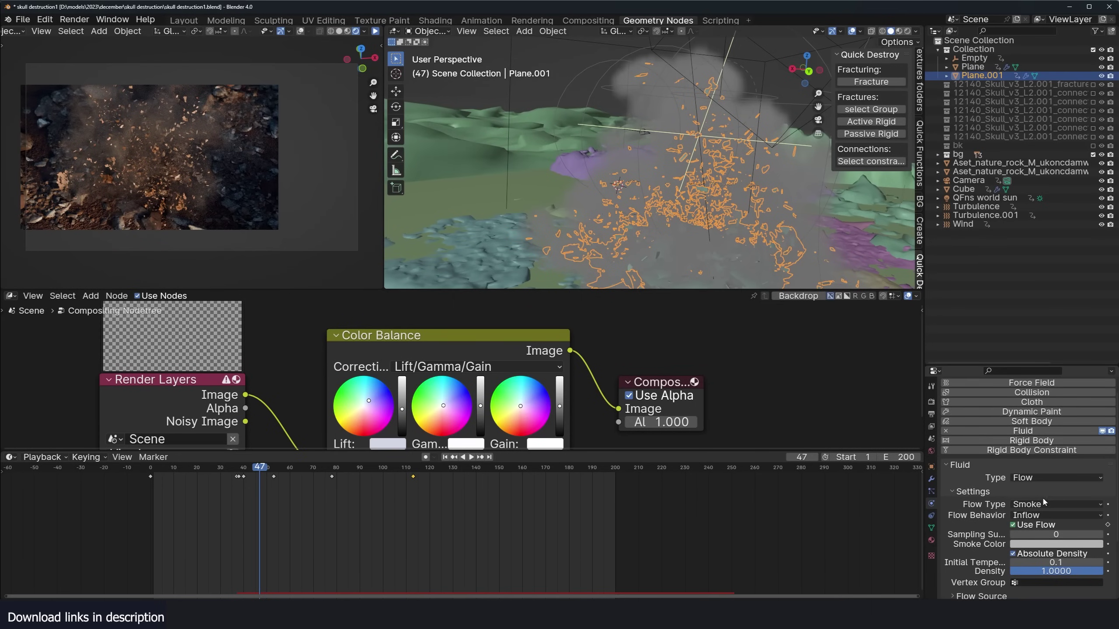
scroll(1036, 527, "down", 4)
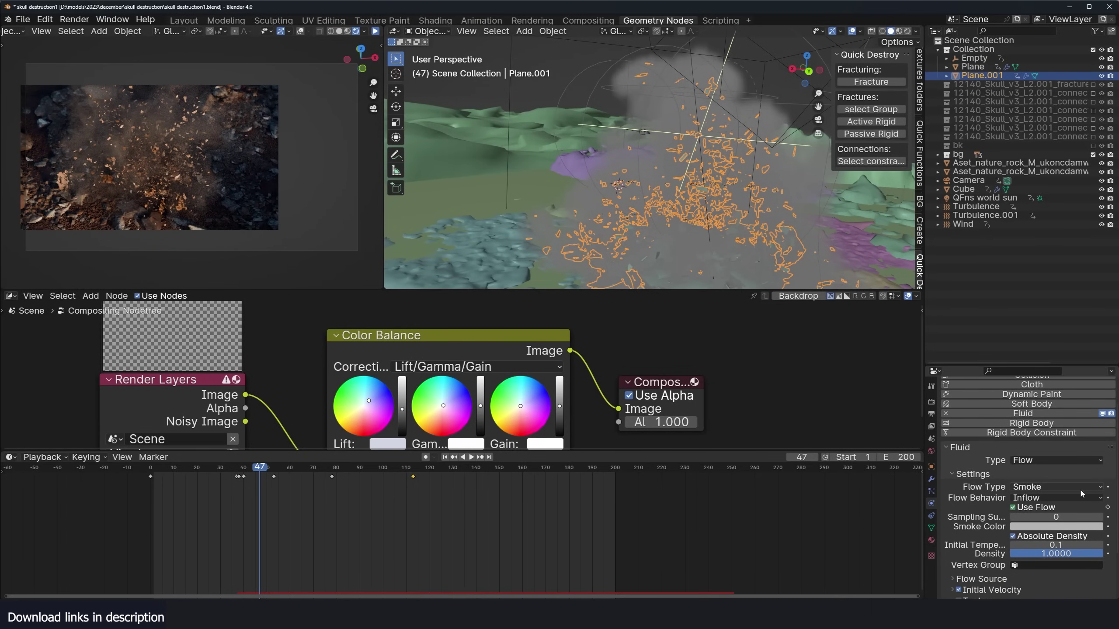
scroll(652, 170, "down", 3)
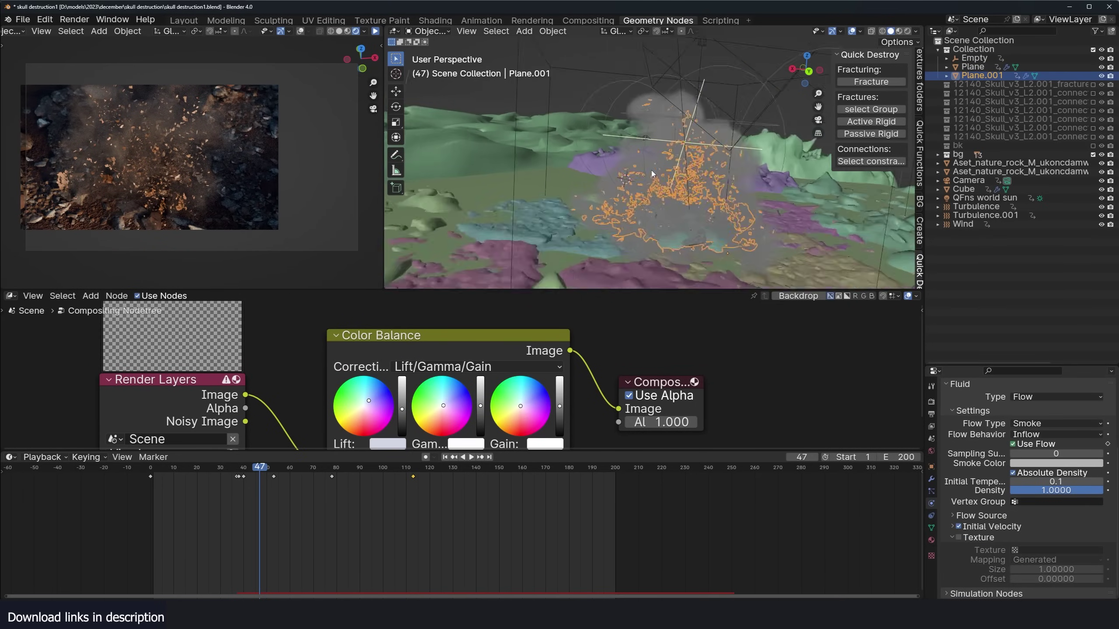
- View the finished scene through the camera and play back the rendered animation
middle_click_drag(652, 170, 667, 145)
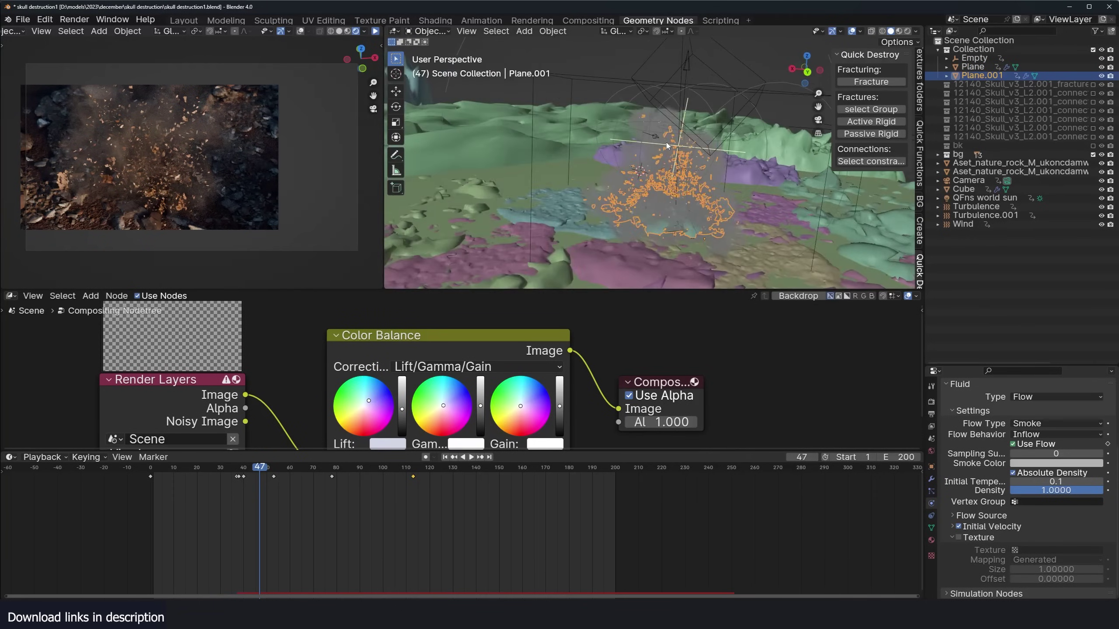
middle_click_drag(696, 205, 705, 282)
left_click(631, 184)
key("KP_0")
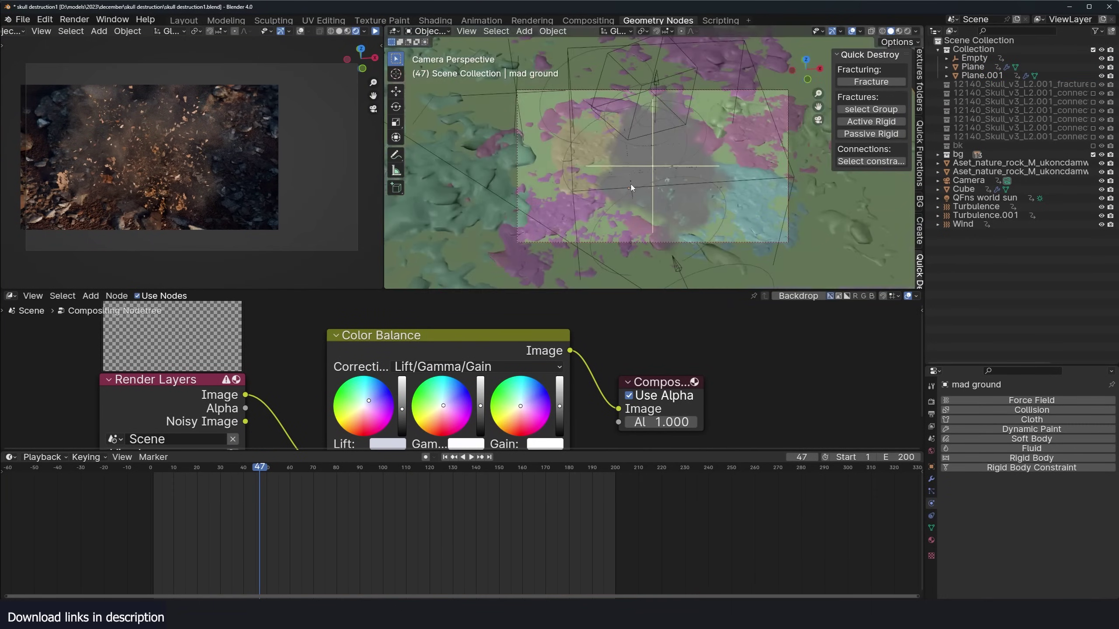
key("Home")
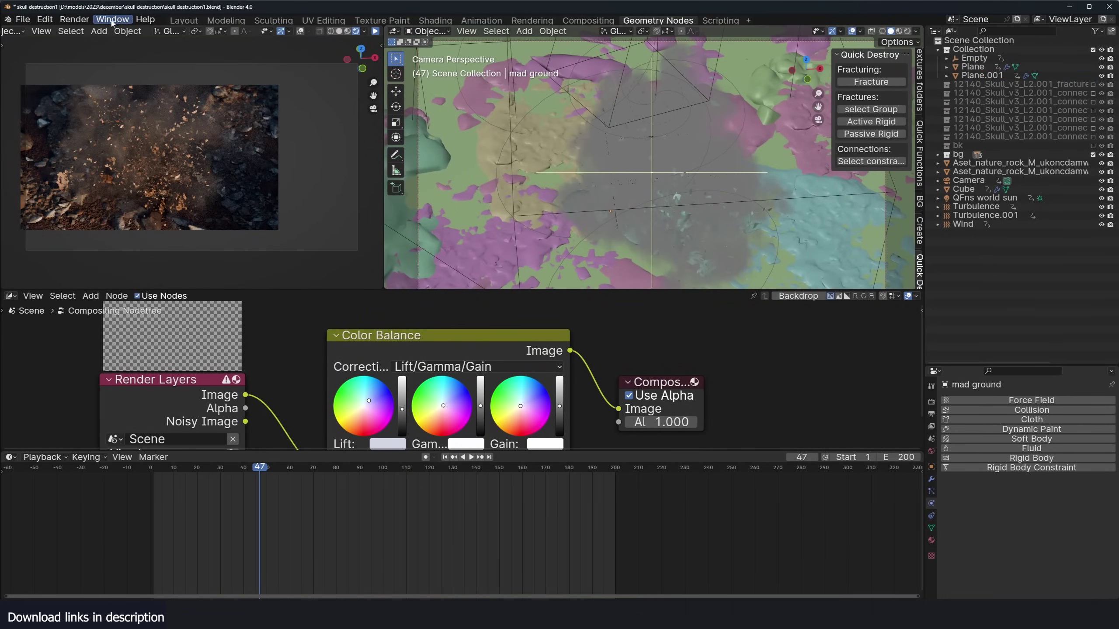
left_click(74, 19)
left_click(88, 70)
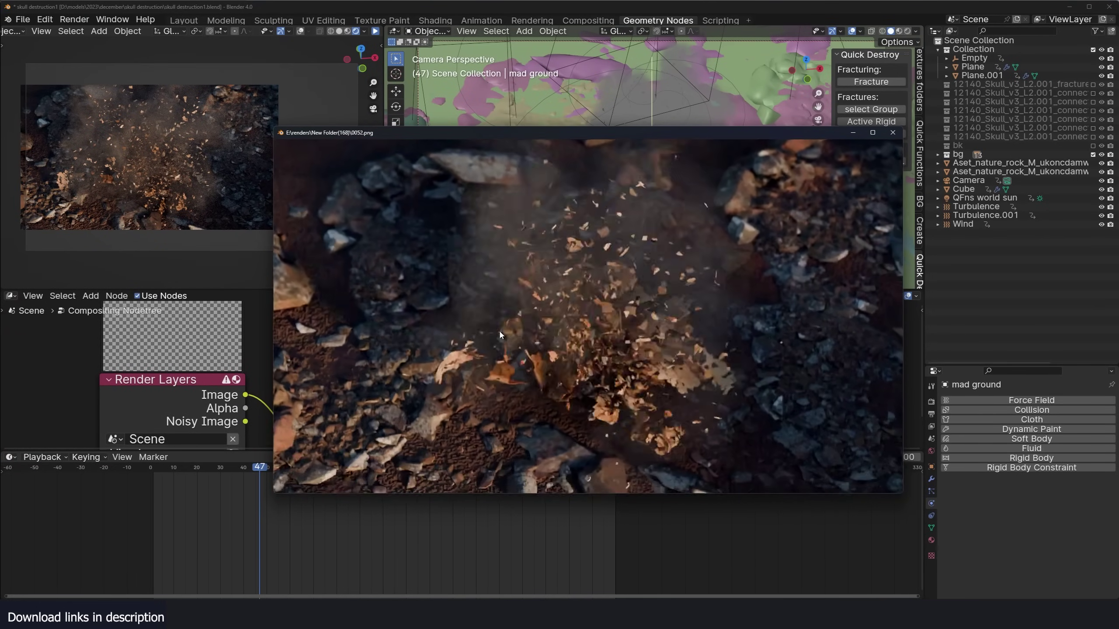
key("Escape")
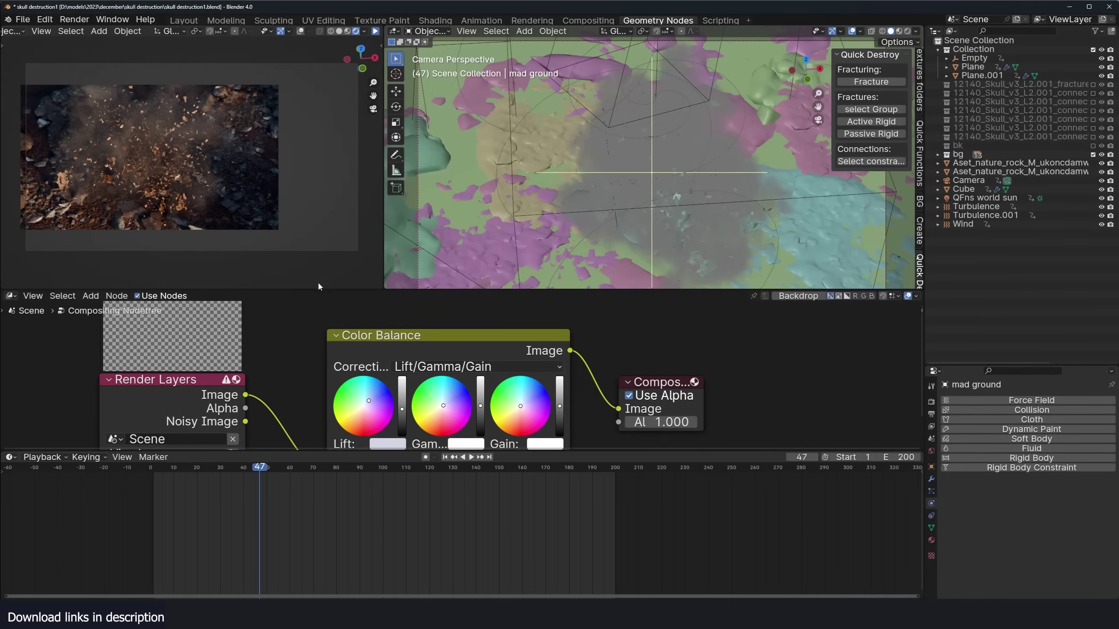